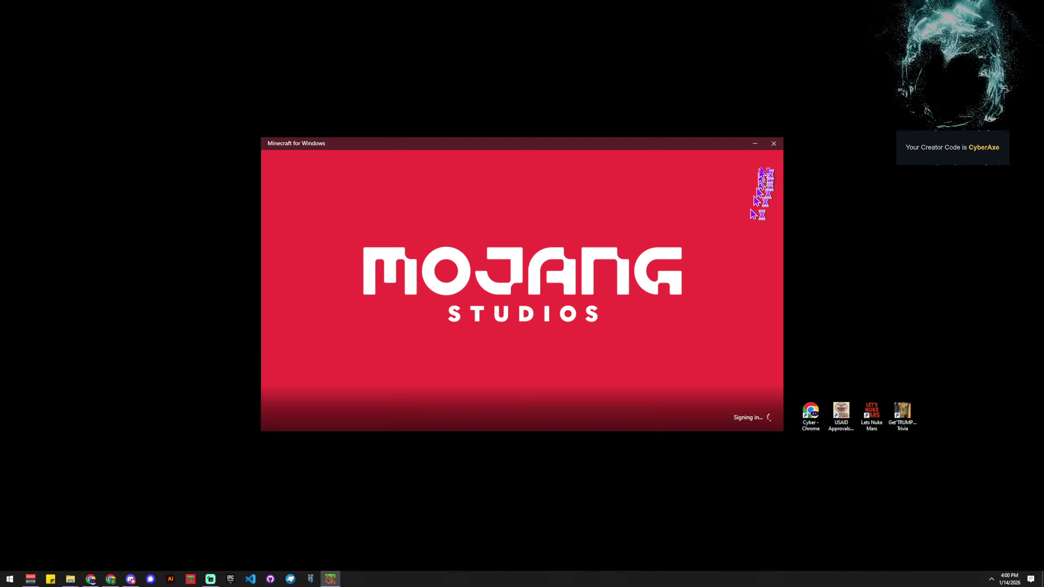
Switch from Minecraft to Hytale and load the saved world Day1.
{"action": "left_click", "coordinate": [773, 144]}
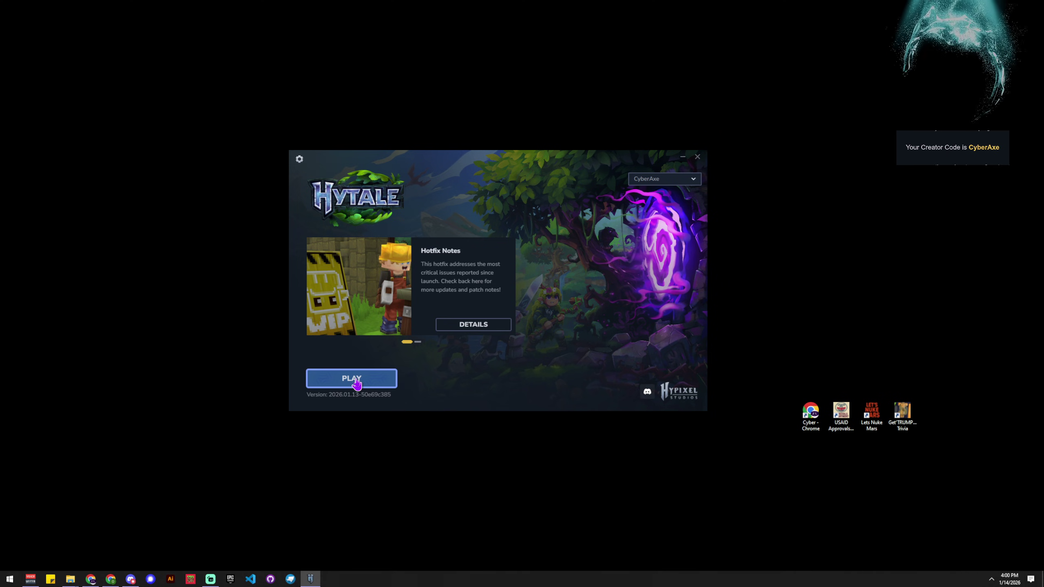
{"action": "left_click", "coordinate": [355, 380]}
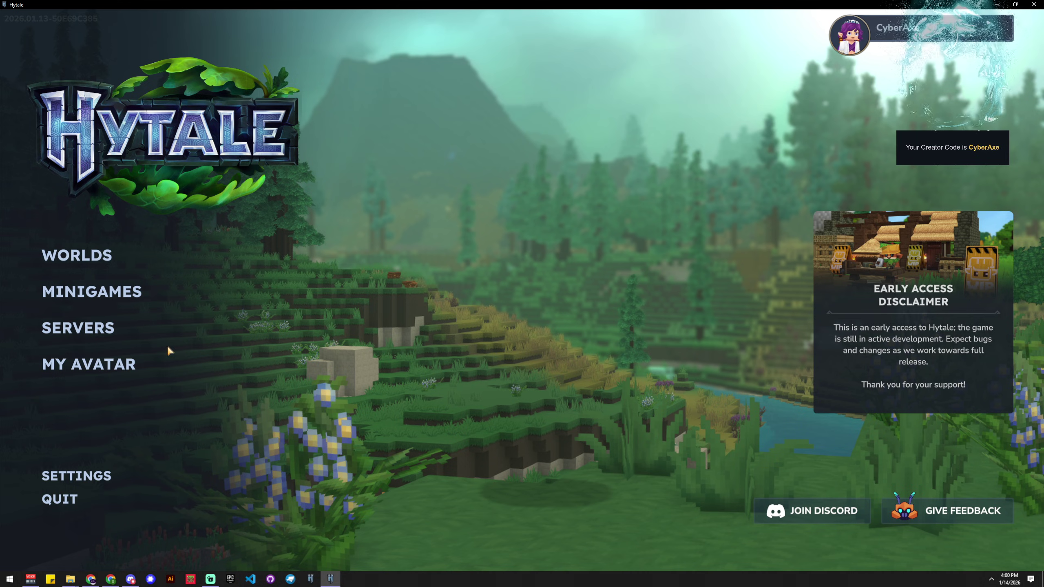
{"action": "left_click", "coordinate": [89, 260]}
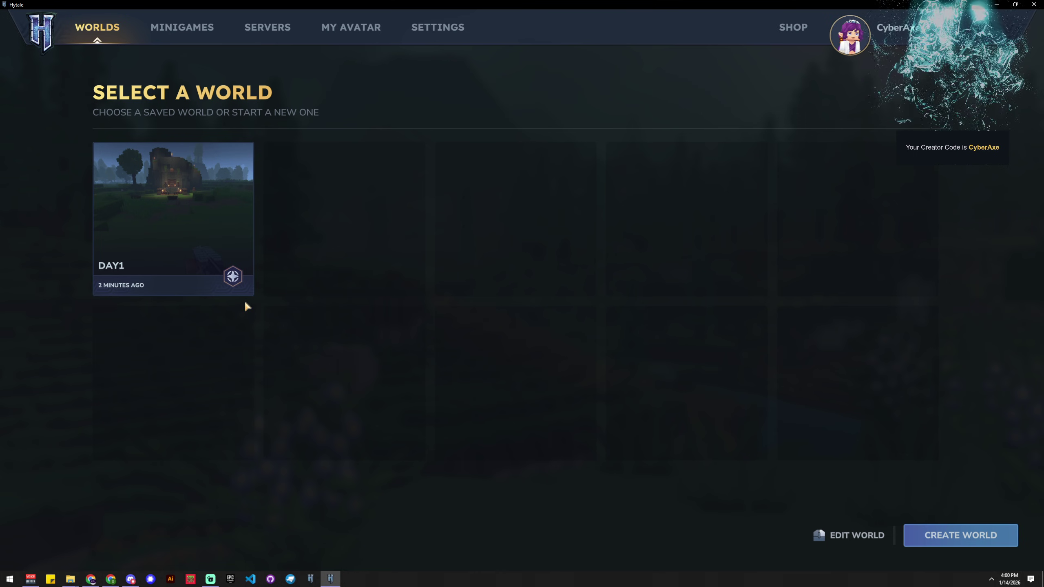
{"action": "double_click", "coordinate": [180, 206]}
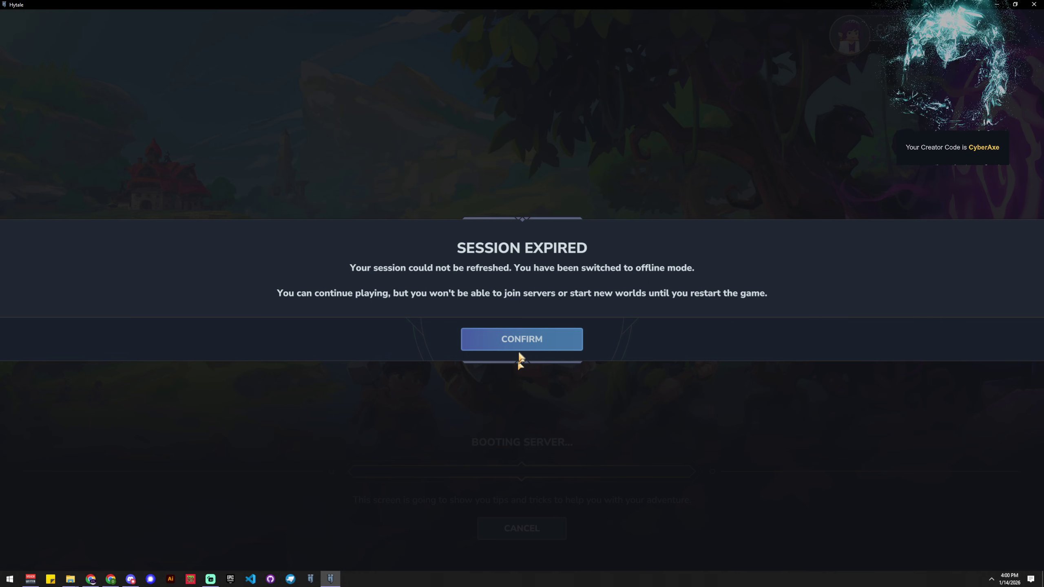
{"action": "left_click", "coordinate": [521, 336]}
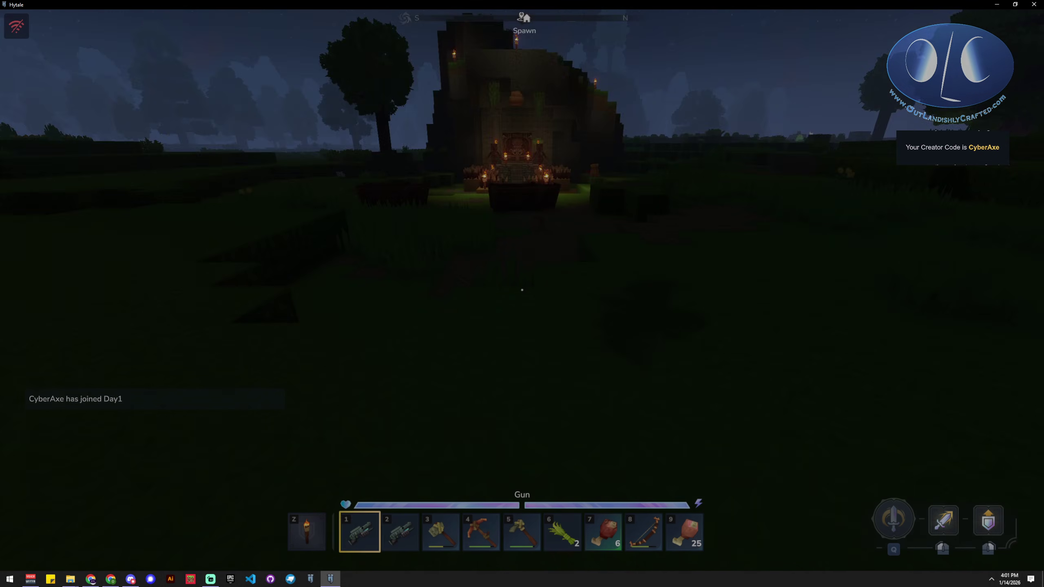
Toggle operator status with /op self, running the command twice to regain operator rights.
{"action": "type", "text": "/op"}
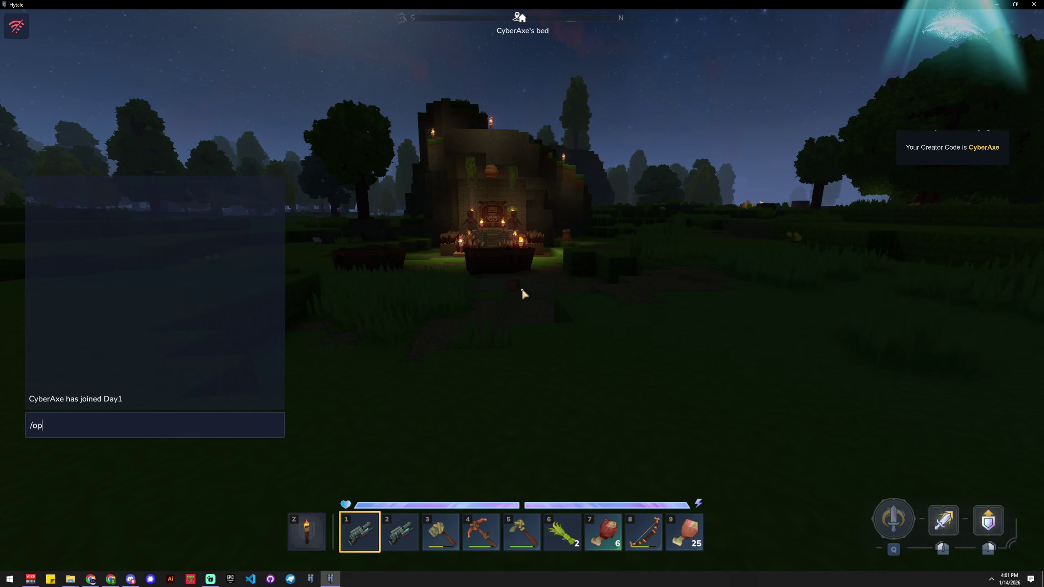
{"action": "type", "text": " self"}
{"action": "key", "text": "Return"}
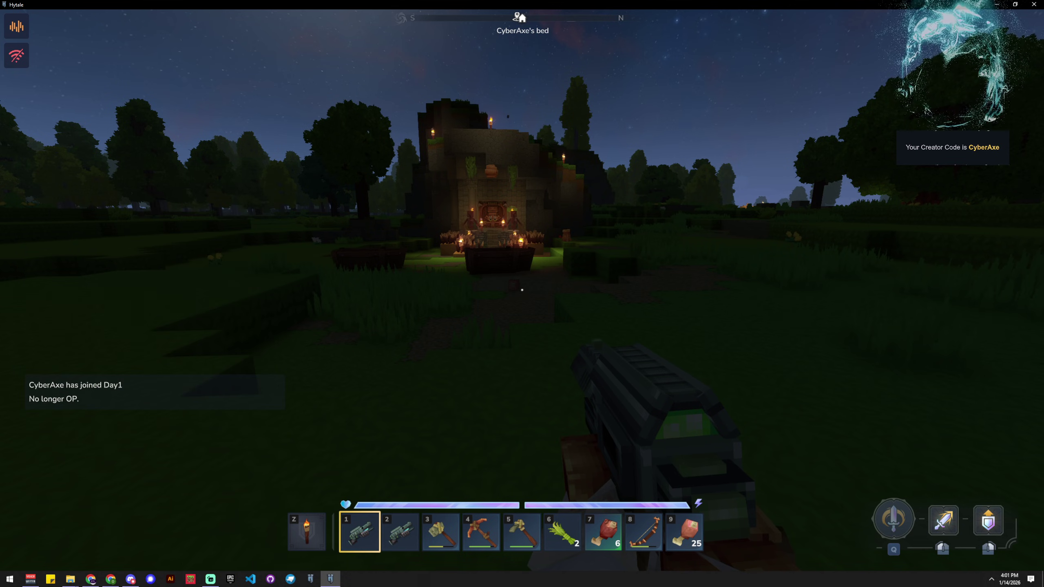
{"action": "key", "text": "Return"}
{"action": "key", "text": "Up"}
{"action": "key", "text": "Return"}
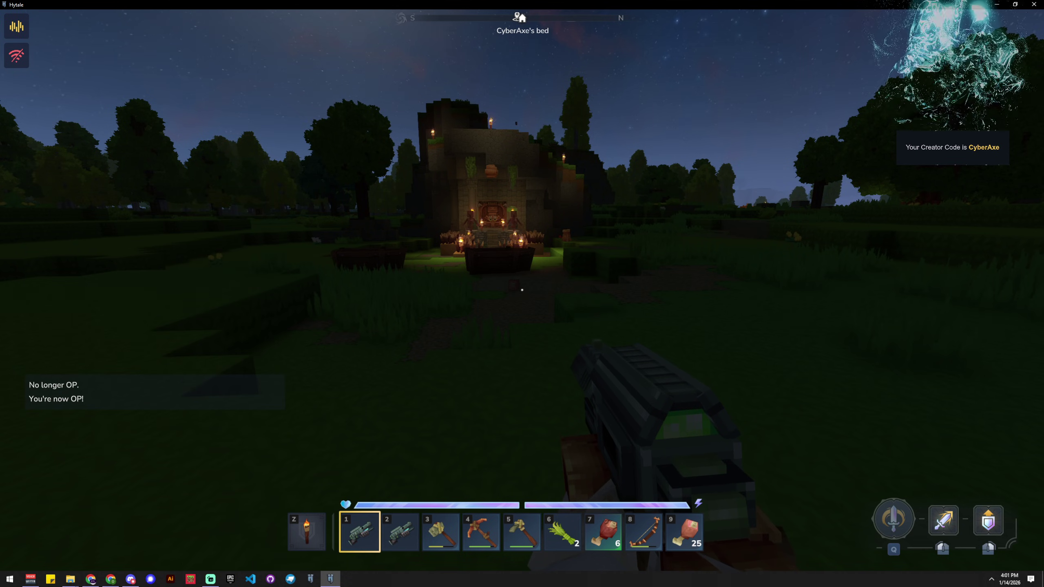
Open the Asset Editor from the creative tools and maximize its window.
{"action": "key", "text": "Tab"}
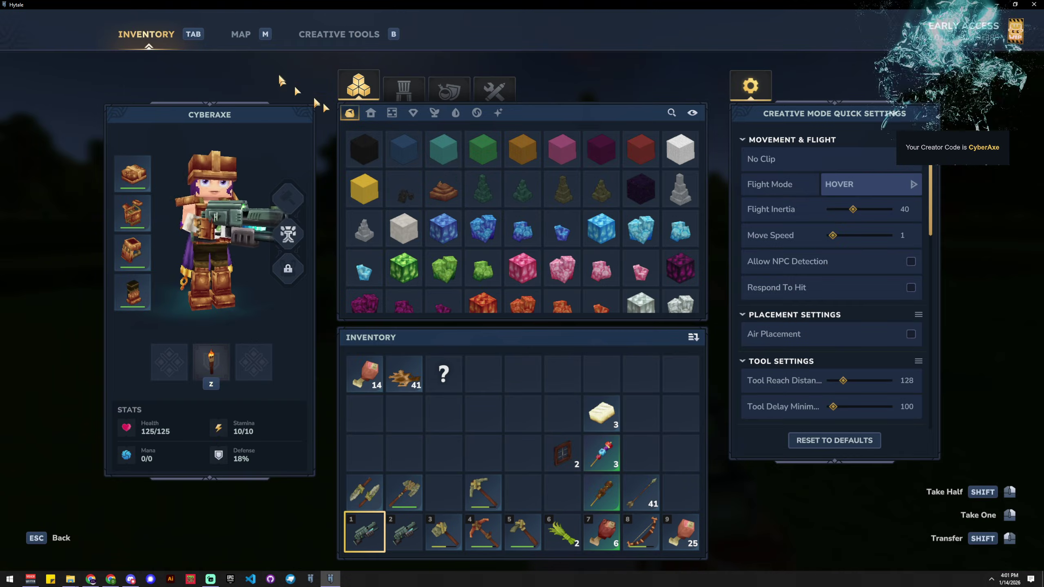
{"action": "left_click", "coordinate": [328, 35]}
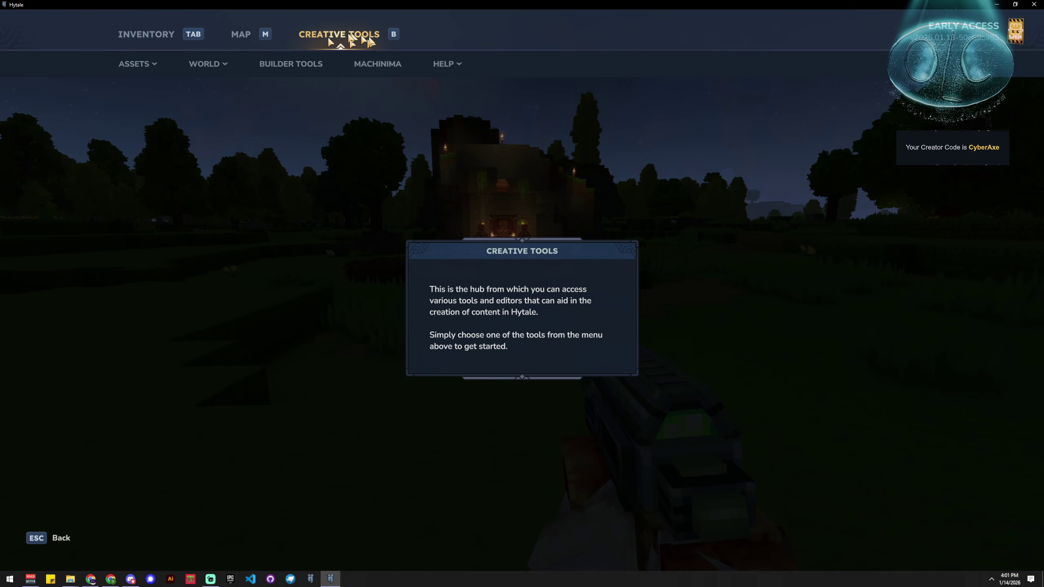
{"action": "left_click", "coordinate": [148, 66]}
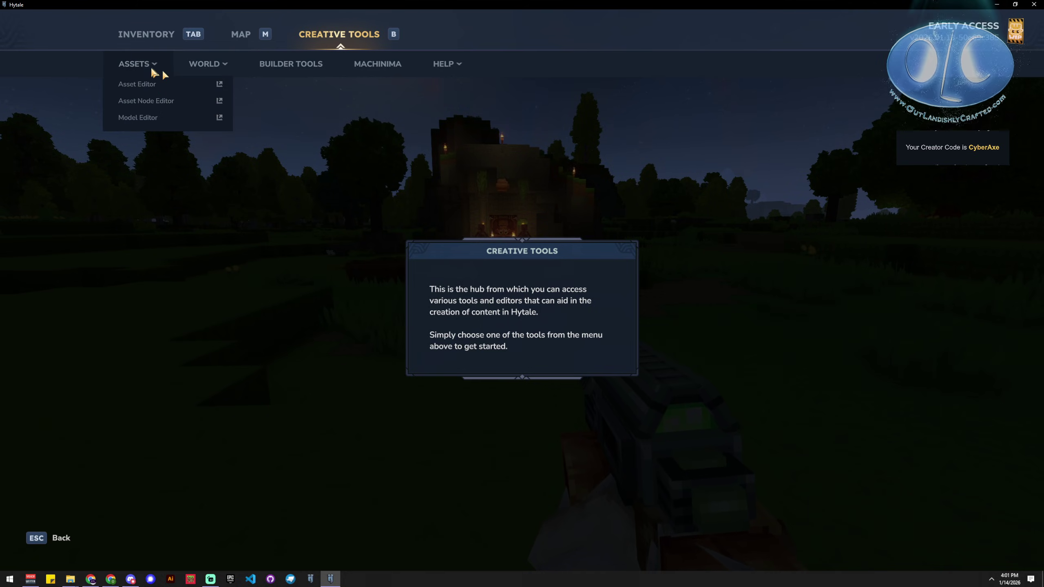
{"action": "left_click", "coordinate": [137, 87]}
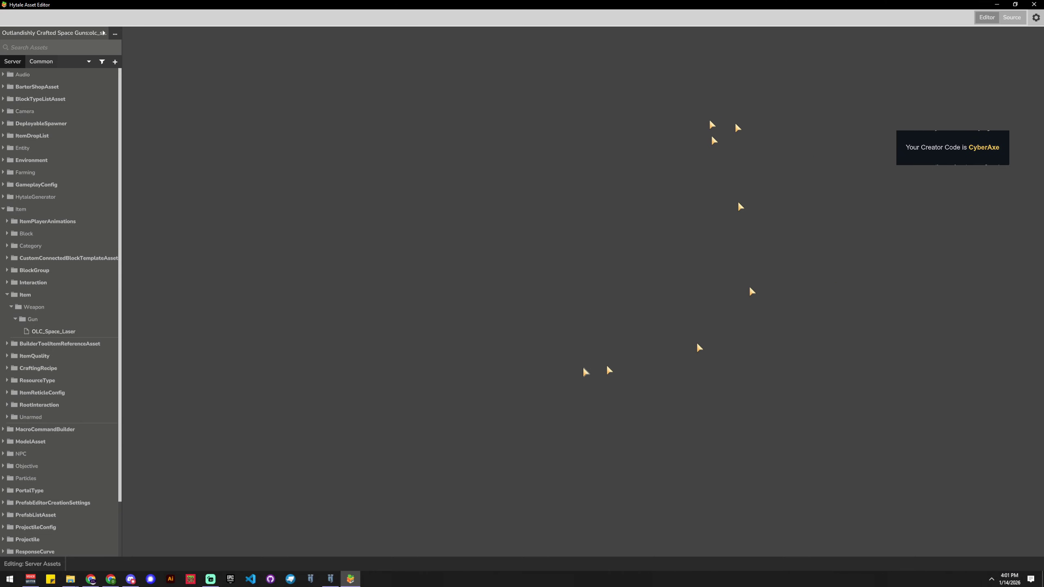
{"action": "left_click_drag", "start_coordinate": [319, 8], "coordinate": [550, 160]}
{"action": "double_click", "coordinate": [550, 160]}
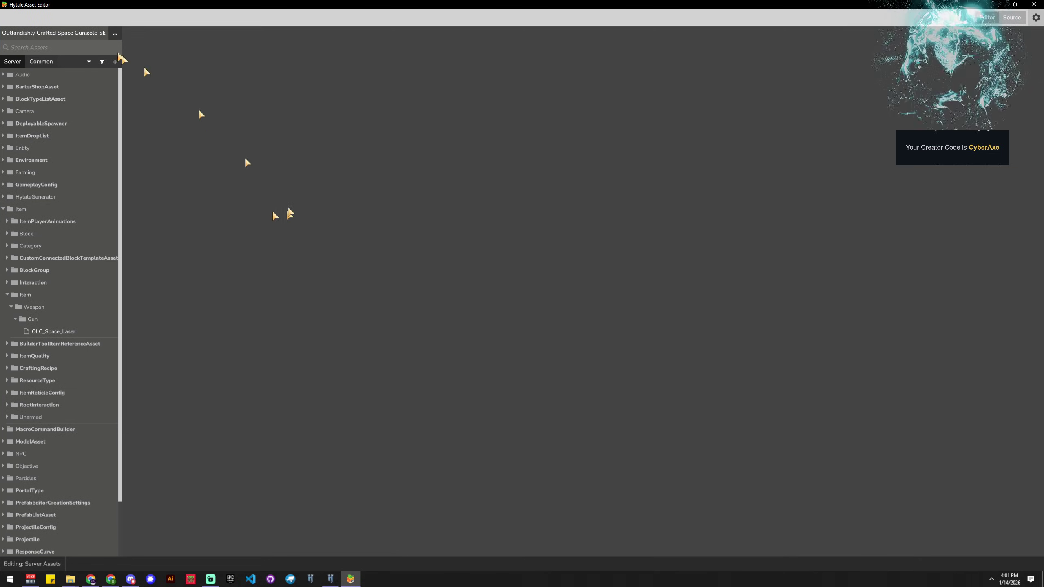
Browse the available asset packs, alternating between Outlandishly Crafted Space Guns and the read-only Hytale pack.
{"action": "left_click", "coordinate": [104, 33]}
{"action": "left_click", "coordinate": [25, 71]}
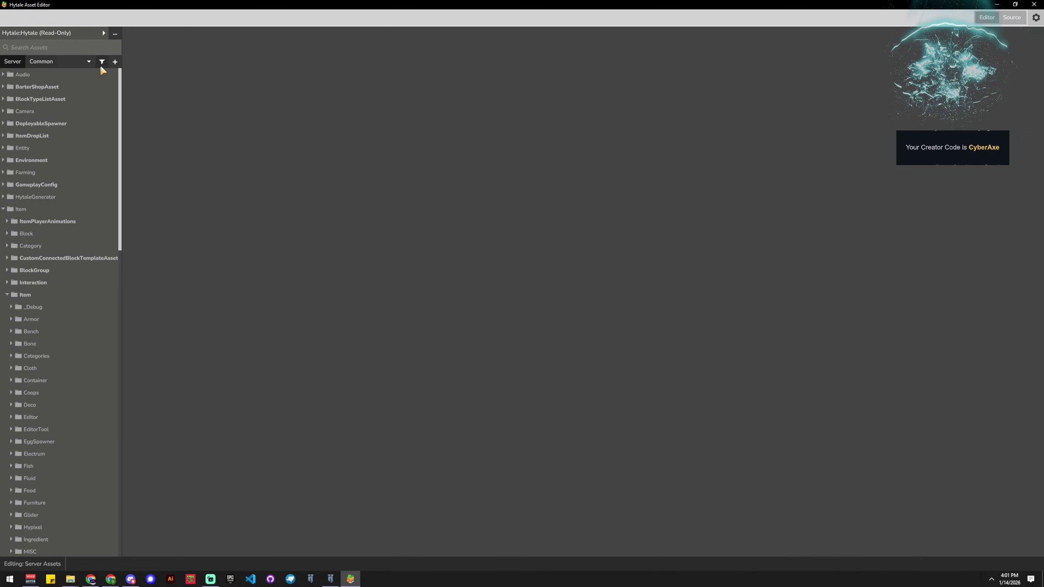
{"action": "left_click", "coordinate": [104, 33]}
{"action": "left_click", "coordinate": [60, 69]}
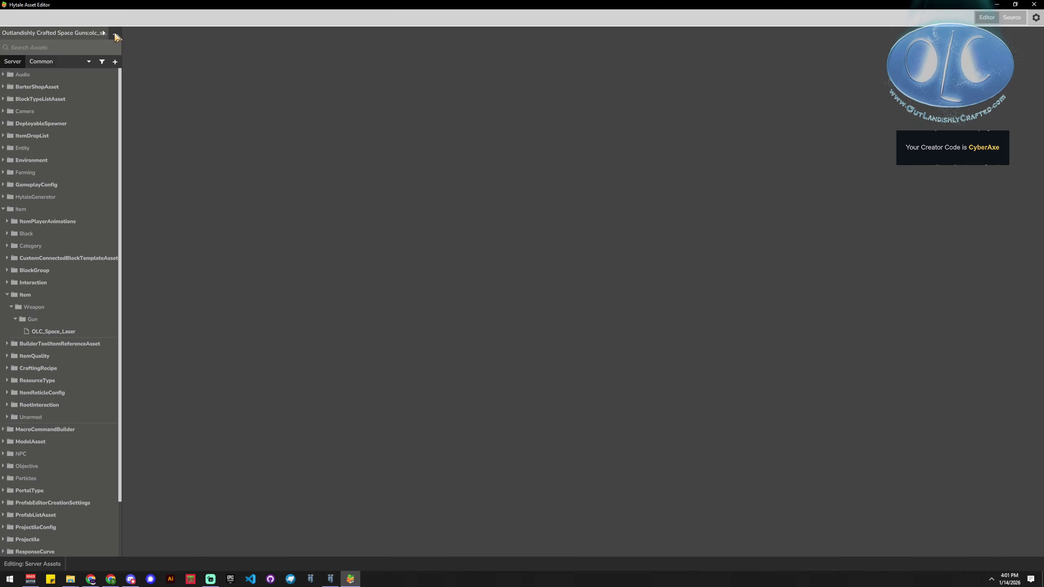
{"action": "left_click", "coordinate": [115, 34]}
{"action": "left_click", "coordinate": [105, 33]}
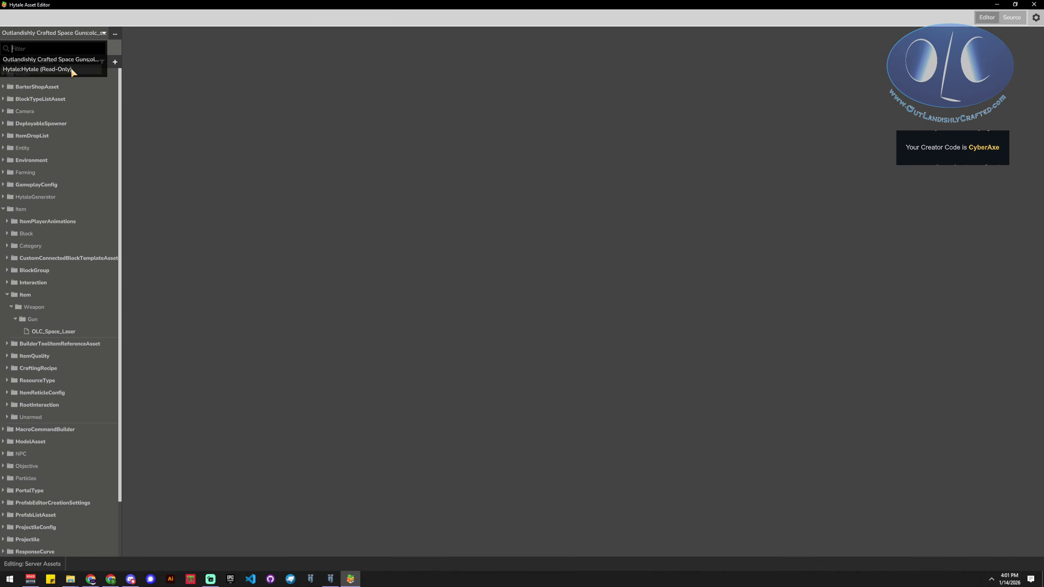
{"action": "left_click", "coordinate": [62, 69]}
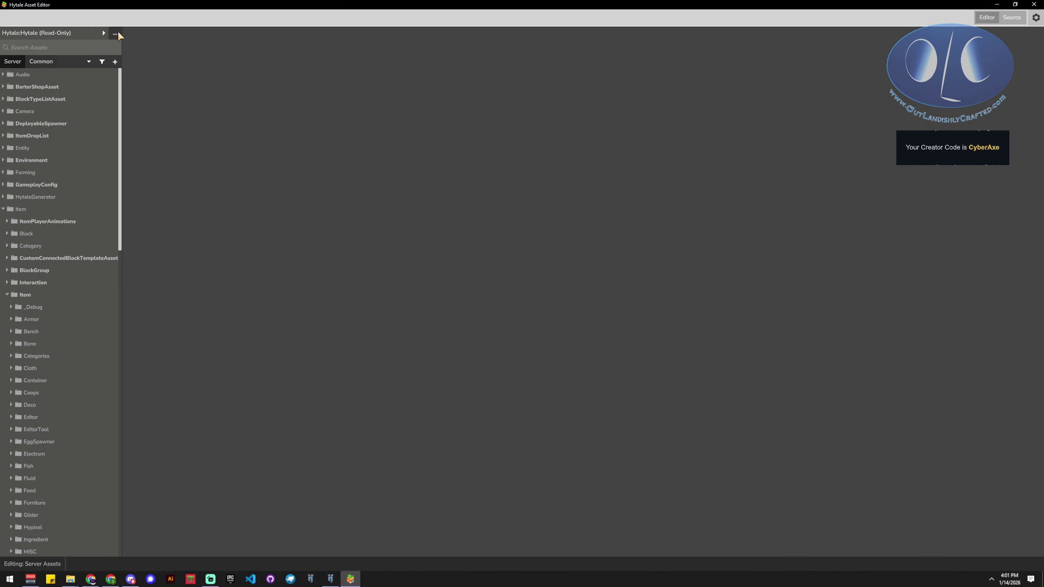
Start a new asset pack and name it olc_template.
{"action": "left_click", "coordinate": [115, 35]}
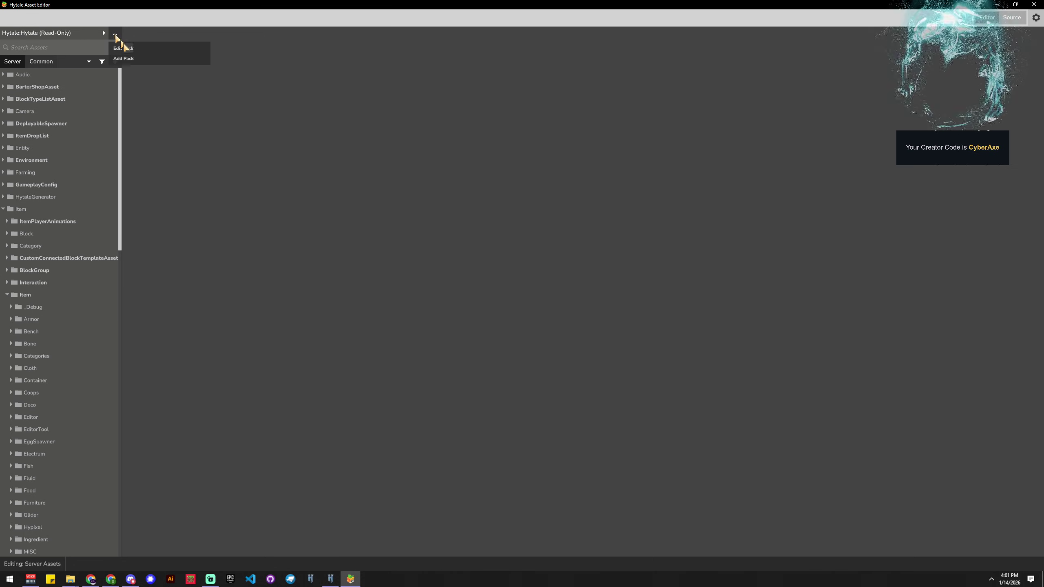
{"action": "left_click", "coordinate": [131, 56]}
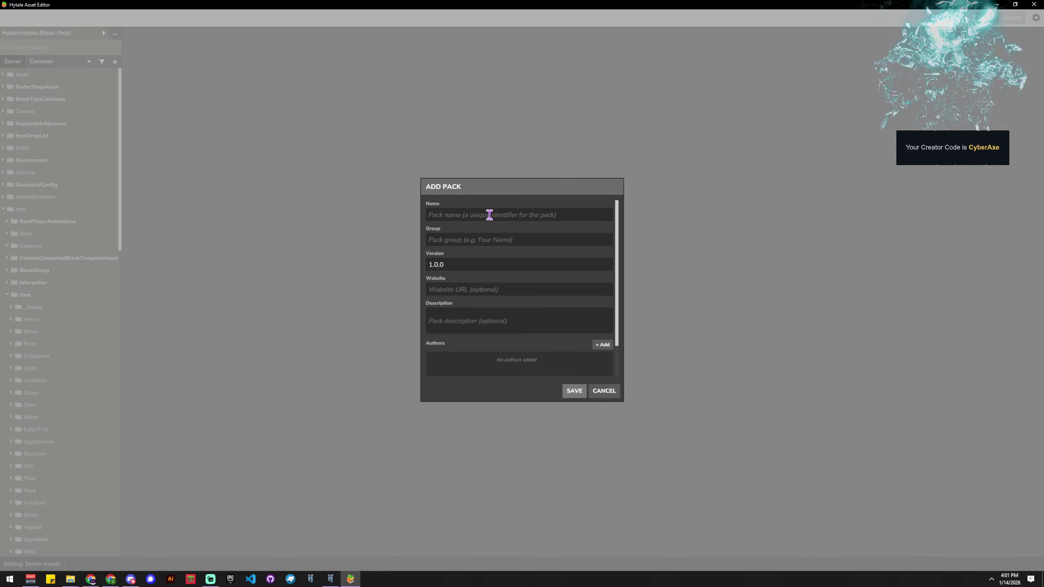
{"action": "type", "text": "Ou"}
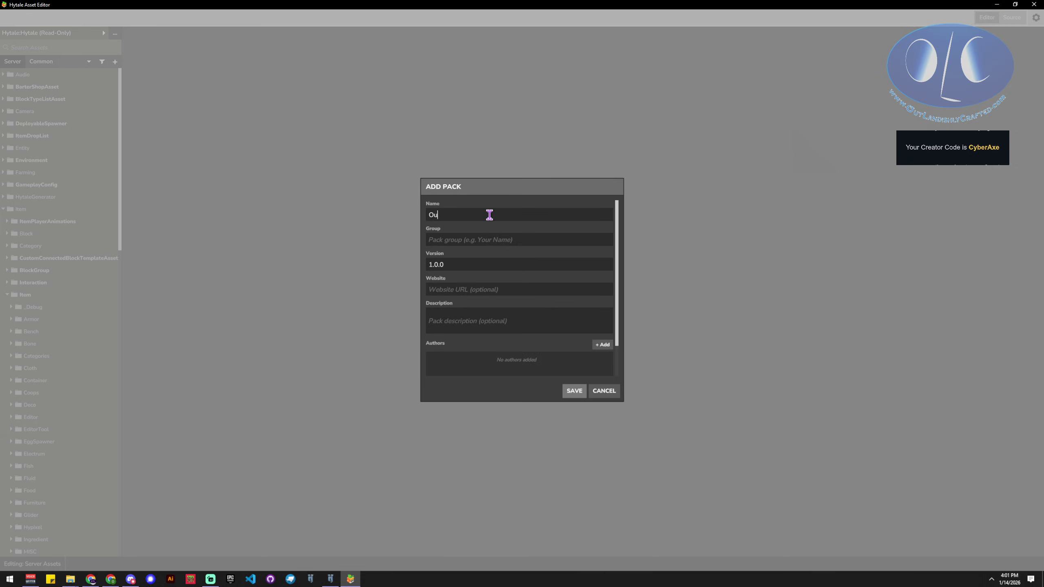
{"action": "key", "text": "BackSpace"}
{"action": "key", "text": "BackSpace"}
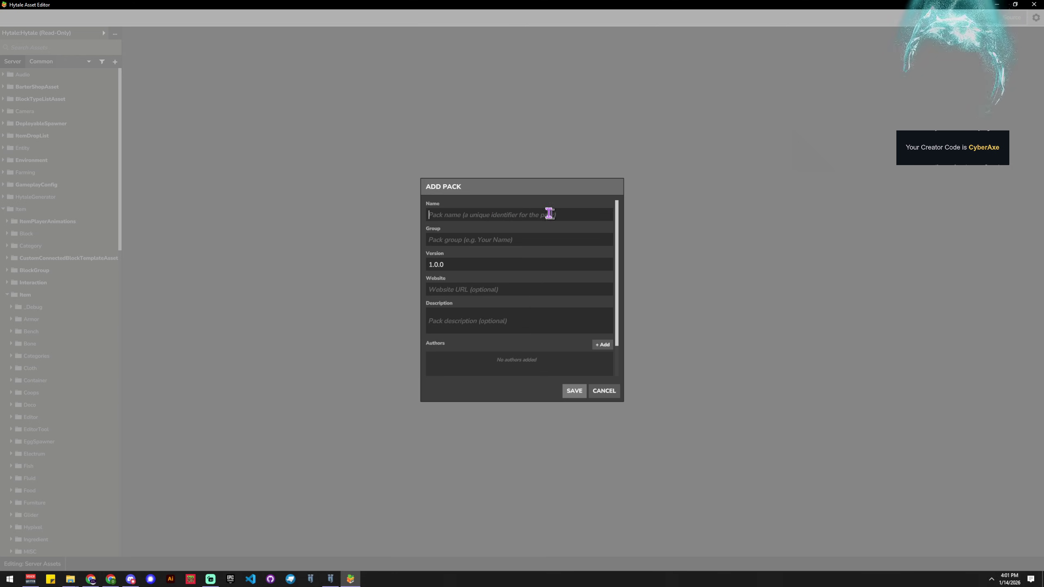
{"action": "type", "text": "olc_template"}
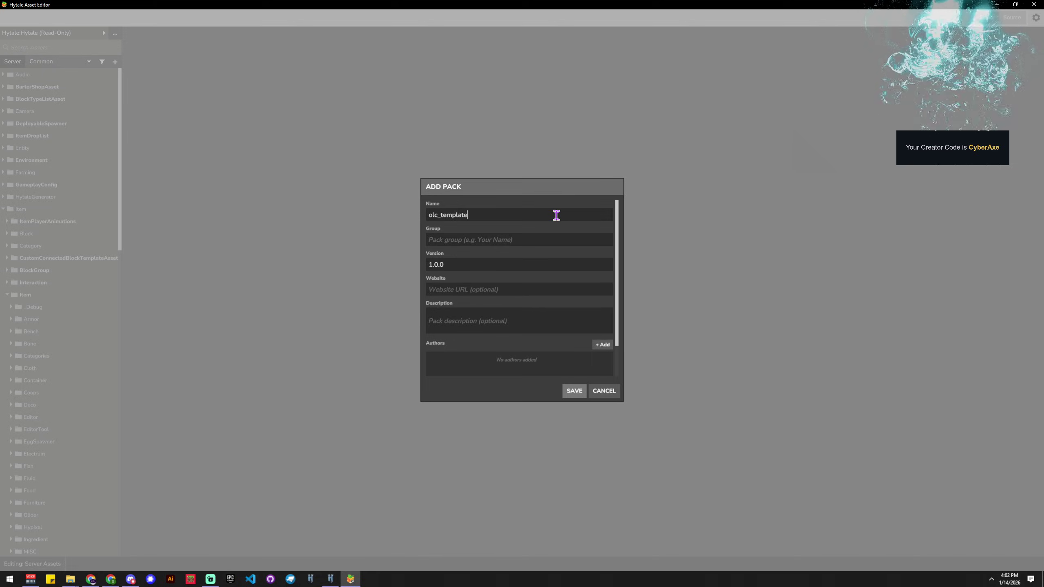
Set the new pack's group to OutLandishly Crafted Template.
{"action": "left_click", "coordinate": [545, 240]}
{"action": "type", "text": "OutLandly Crafted Template"}
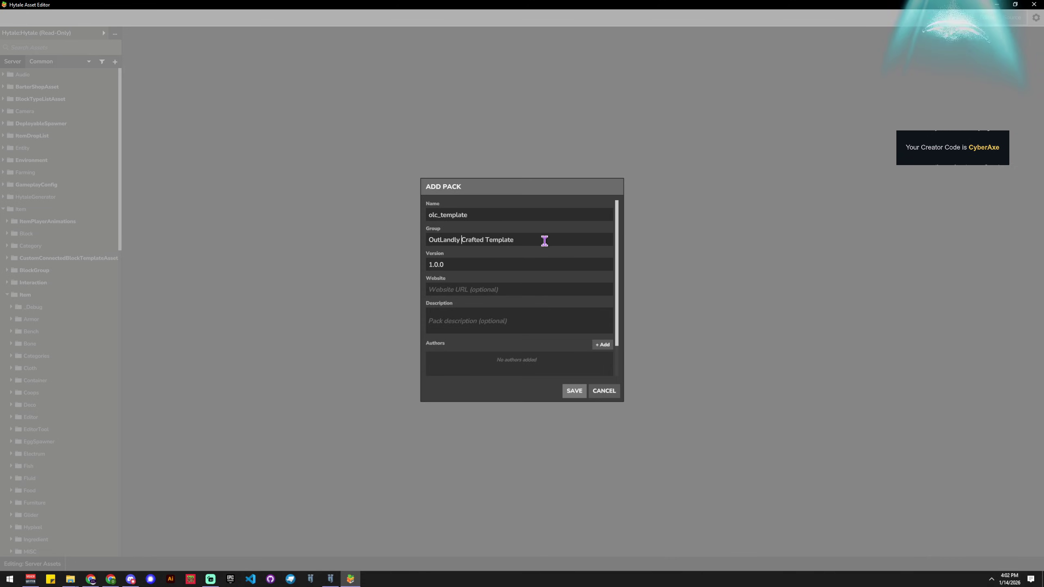
{"action": "key", "text": "BackSpace"}
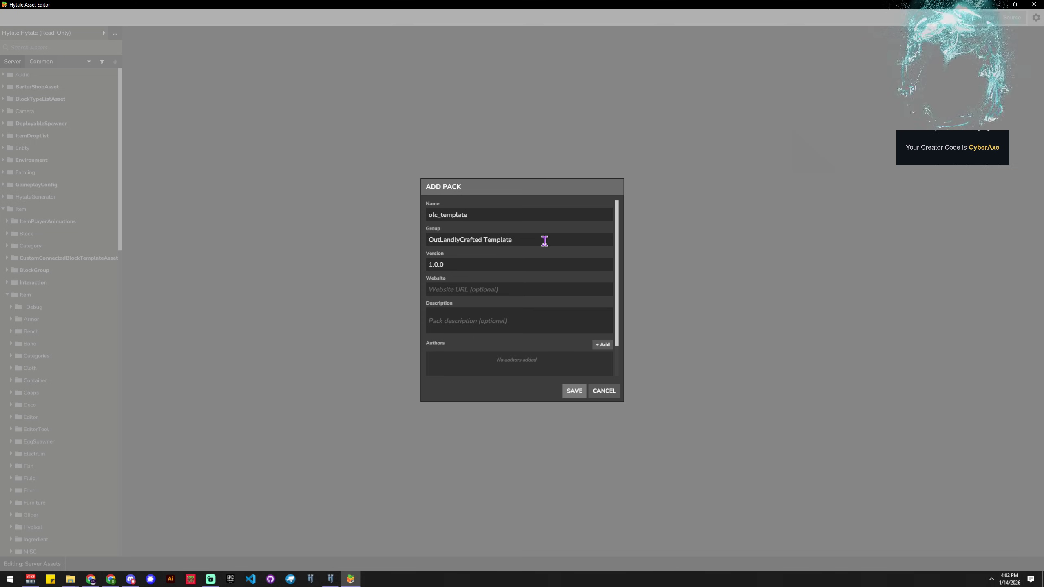
{"action": "key", "text": "BackSpace"}
{"action": "key", "text": "BackSpace"}
{"action": "type", "text": "ishly"}
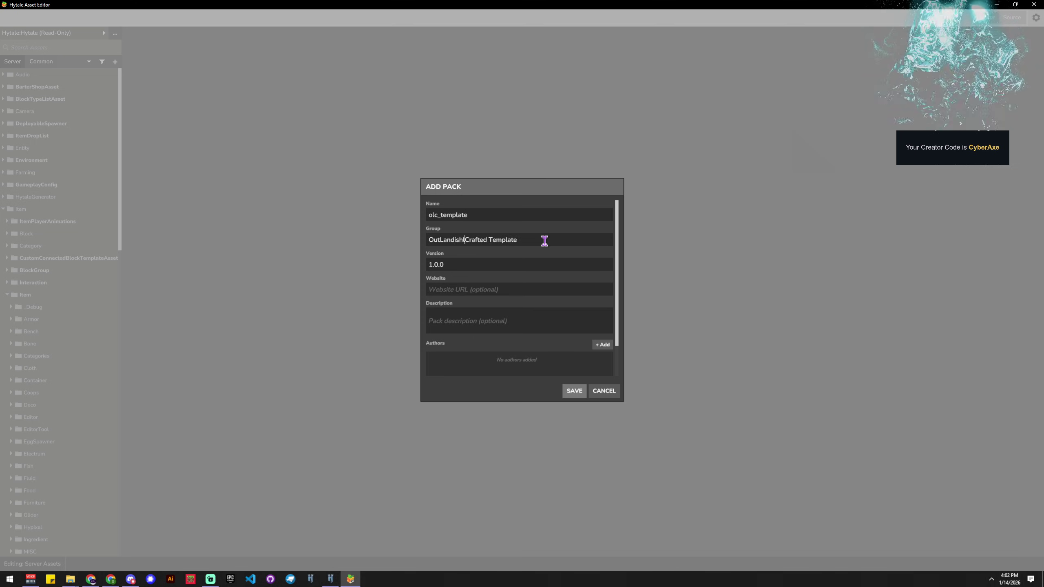
Set the new pack's version to 0.0.1.
{"action": "left_click", "coordinate": [476, 267]}
{"action": "key", "text": "BackSpace"}
{"action": "key", "text": "BackSpace"}
{"action": "key", "text": "BackSpace"}
{"action": "key", "text": "BackSpace"}
{"action": "key", "text": "BackSpace"}
{"action": "type", "text": "0.0.1"}
{"action": "left_click", "coordinate": [490, 289]}
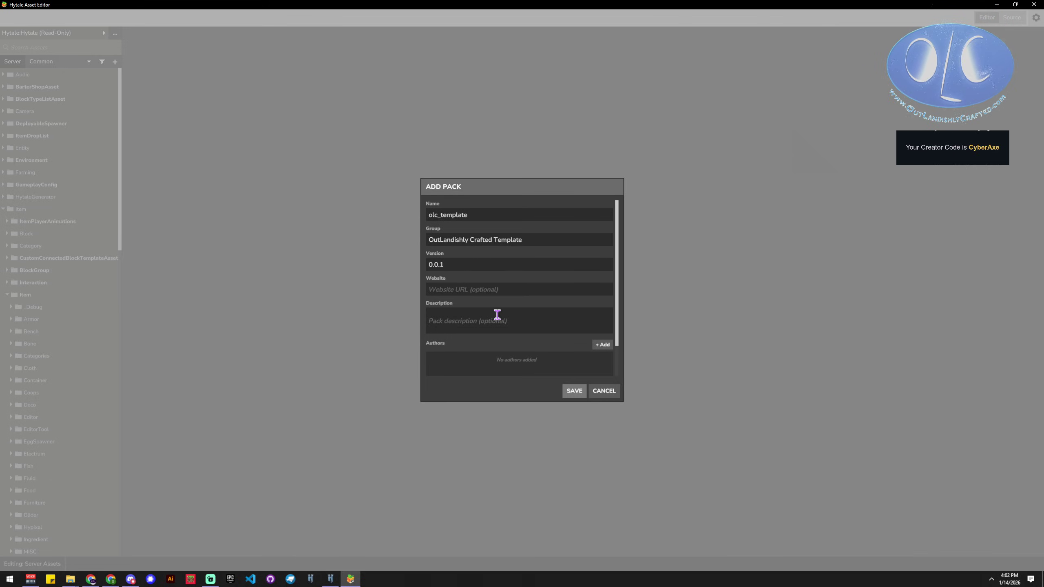
Add an author entry with the author's name and e-mail, leaving website and description empty, and save the pack.
{"action": "scroll", "coordinate": [497, 313], "scroll_direction": "down", "scroll_amount": 1}
{"action": "left_click", "coordinate": [487, 294]}
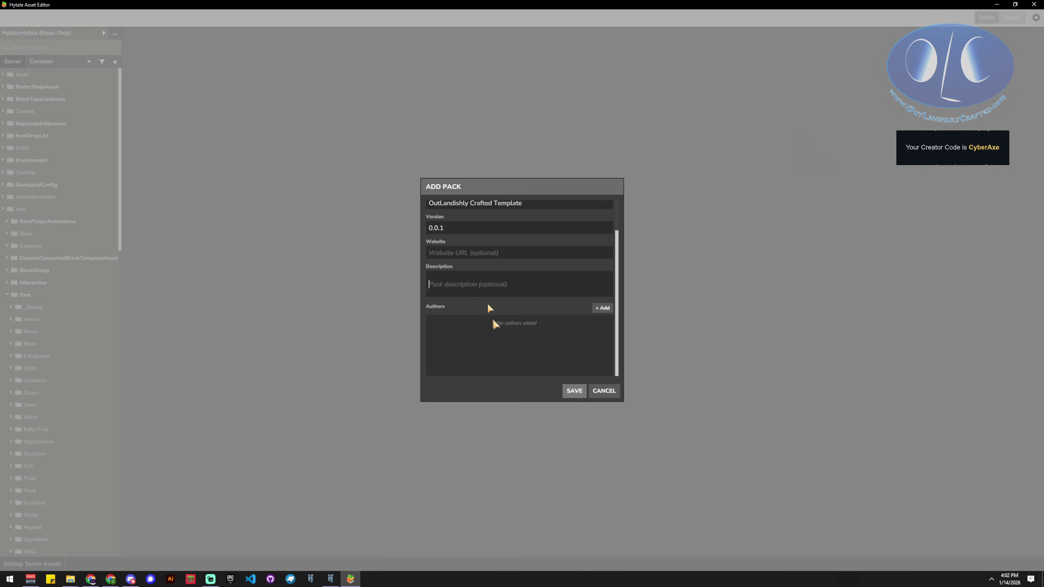
{"action": "left_click", "coordinate": [602, 308]}
{"action": "left_click", "coordinate": [456, 338]}
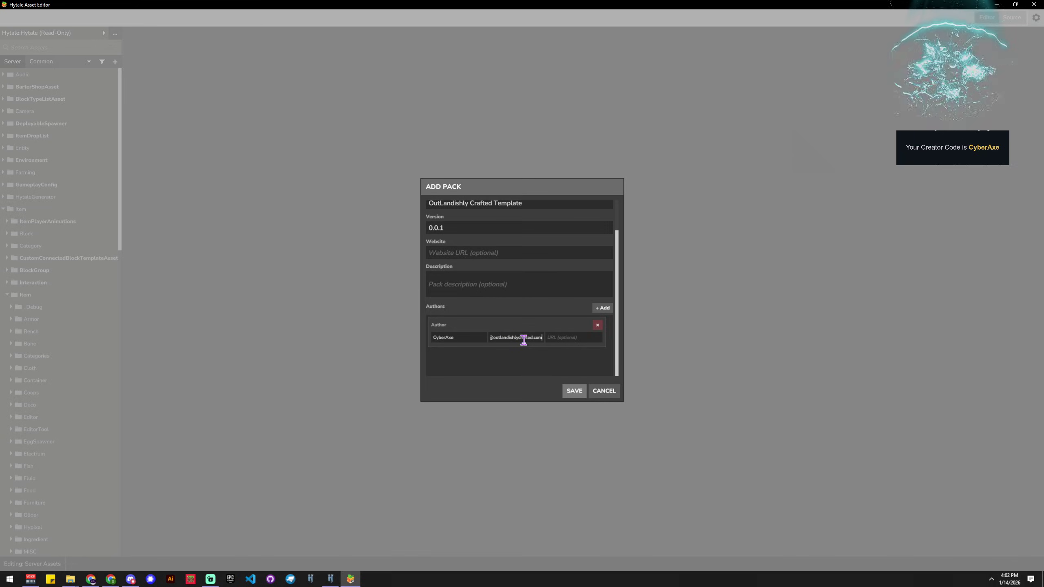
{"action": "left_click", "coordinate": [574, 391]}
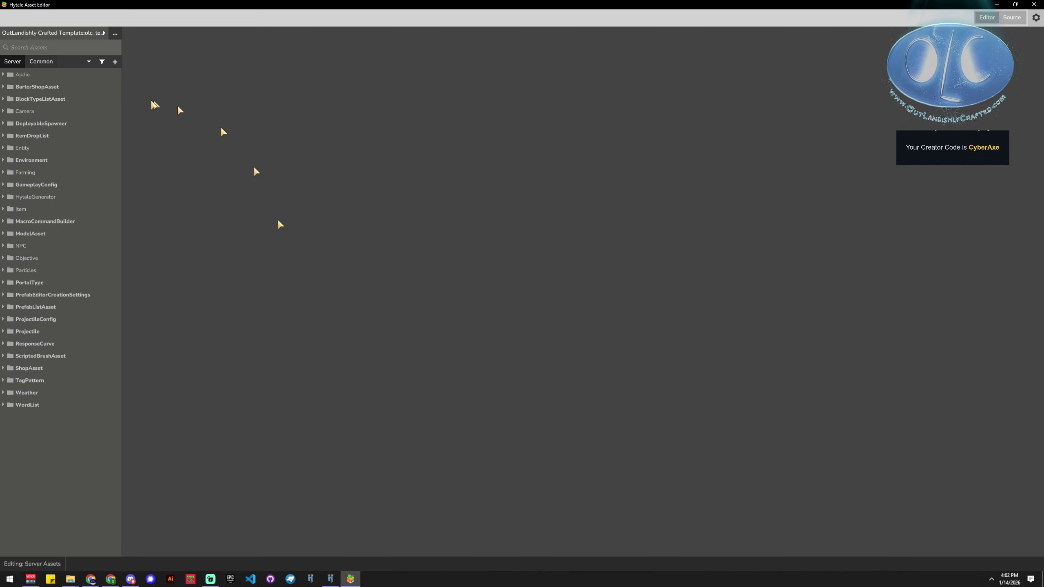
Check the asset pack list for the new OutLandishly Crafted Template pack and keep it as the active pack.
{"action": "left_click", "coordinate": [76, 34]}
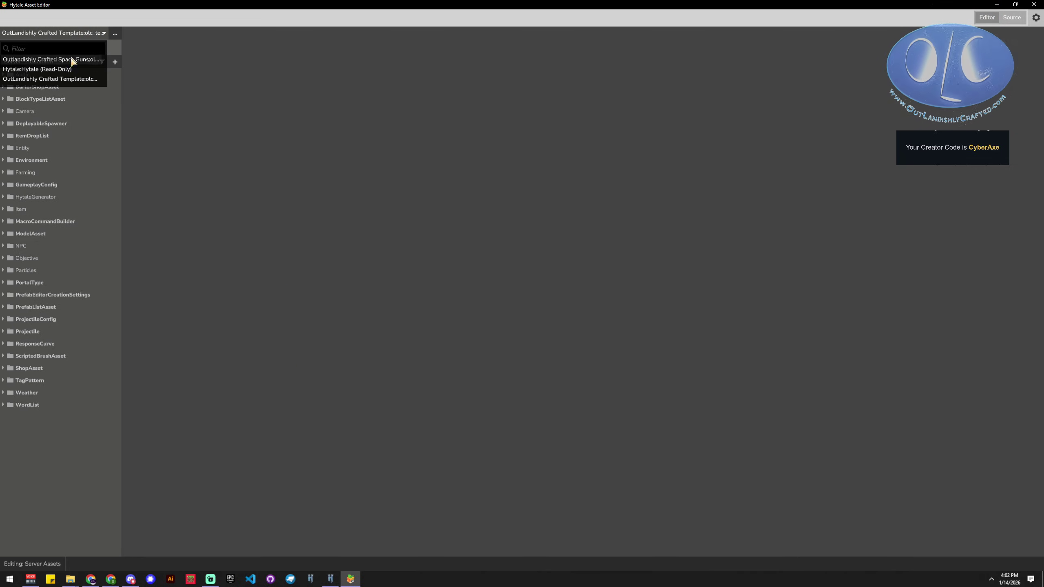
{"action": "left_click", "coordinate": [59, 79]}
{"action": "left_click", "coordinate": [63, 34]}
{"action": "left_click", "coordinate": [41, 79]}
{"action": "left_click", "coordinate": [62, 34]}
{"action": "left_click", "coordinate": [51, 79]}
{"action": "left_click", "coordinate": [64, 34]}
{"action": "left_click", "coordinate": [68, 80]}
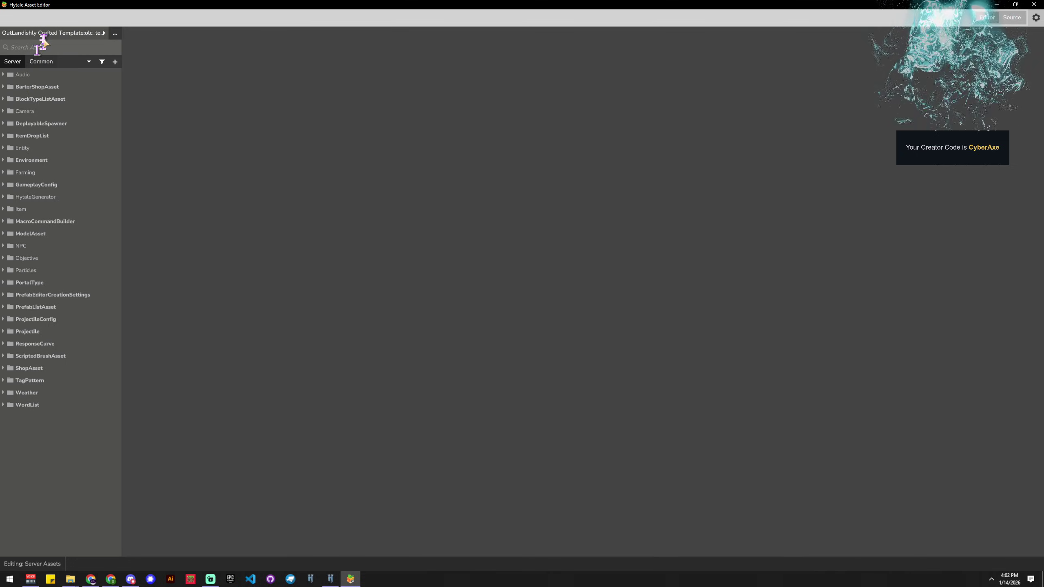
Review the new pack's name, group, version and author details, and leave them without saving changes.
{"action": "left_click", "coordinate": [115, 33]}
{"action": "left_click", "coordinate": [123, 48]}
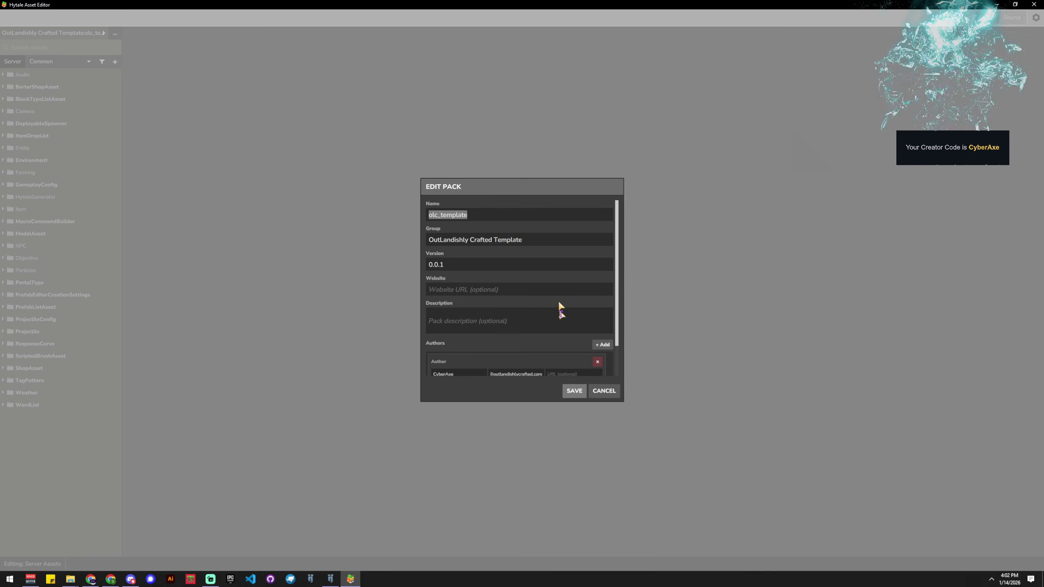
{"action": "scroll", "coordinate": [510, 354], "scroll_direction": "down", "scroll_amount": 3}
{"action": "left_click", "coordinate": [603, 390]}
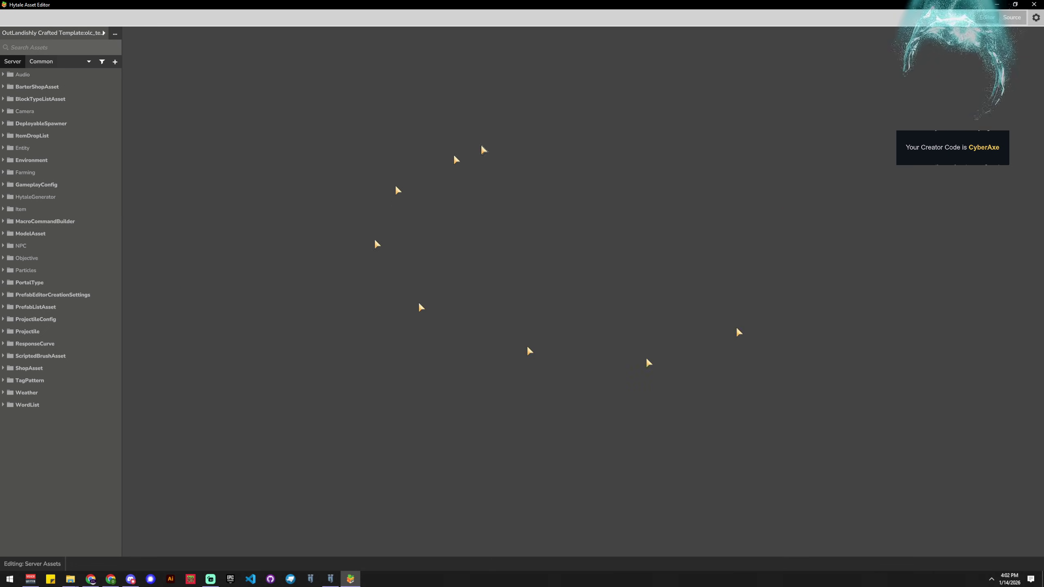
Close the Asset Editor and quit Hytale to the desktop.
{"action": "left_click", "coordinate": [1034, 5]}
{"action": "key", "text": "Escape"}
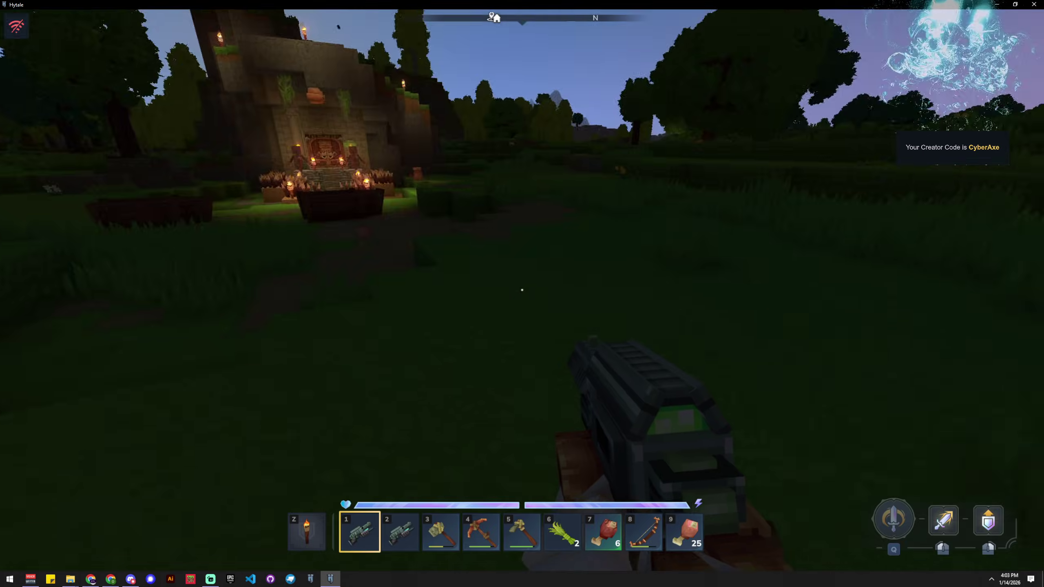
{"action": "key", "text": "Escape"}
{"action": "left_click", "coordinate": [124, 439]}
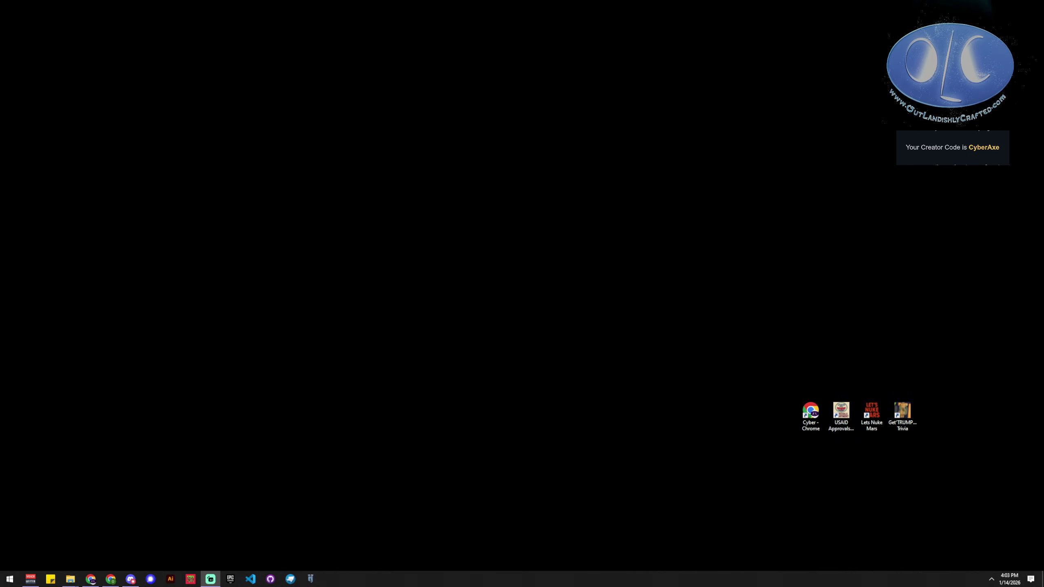
Move the OutLandishly Crafted Template.olc_template folder from the Day1 save's mods folder into the UserData Mods folder.
{"action": "left_click_drag", "start_coordinate": [488, 44], "coordinate": [426, 81]}
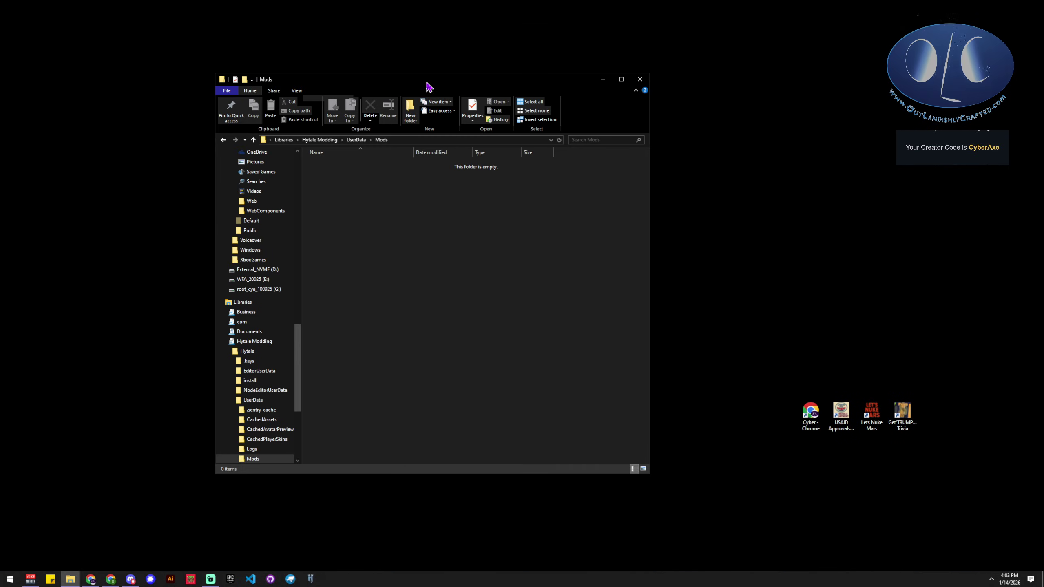
{"action": "left_click", "coordinate": [356, 140]}
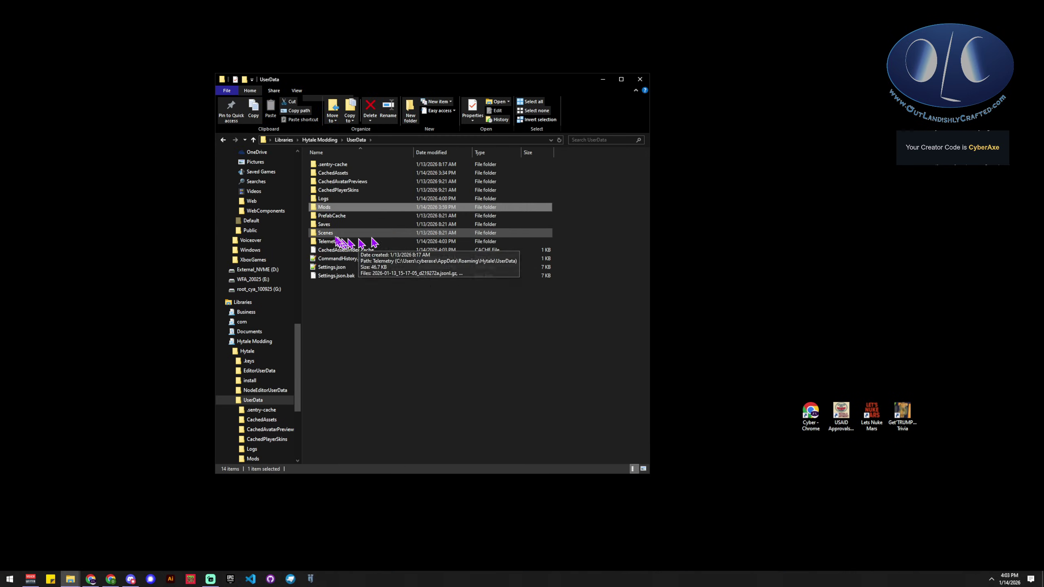
{"action": "double_click", "coordinate": [334, 225]}
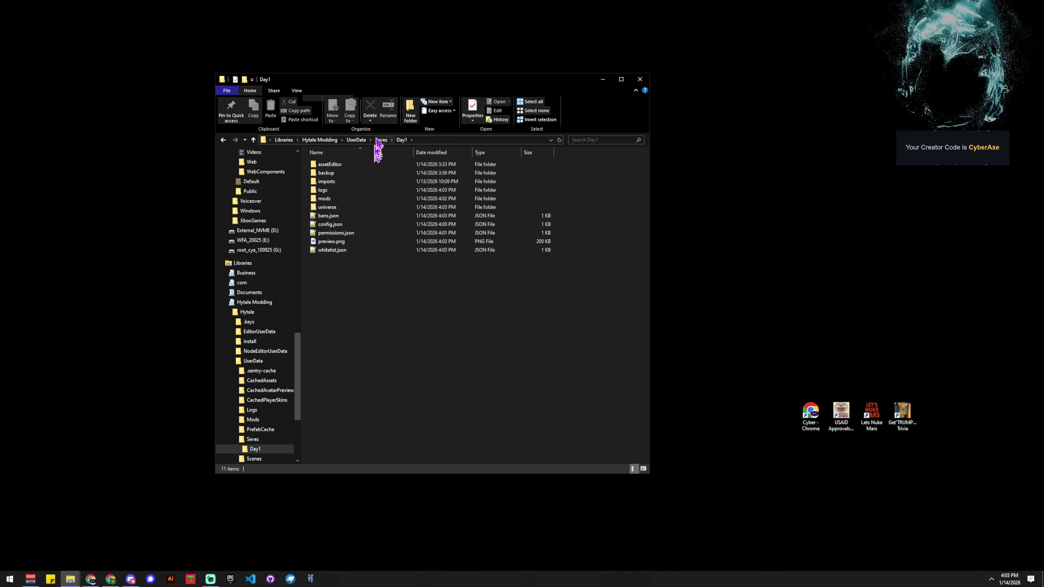
{"action": "double_click", "coordinate": [343, 165]}
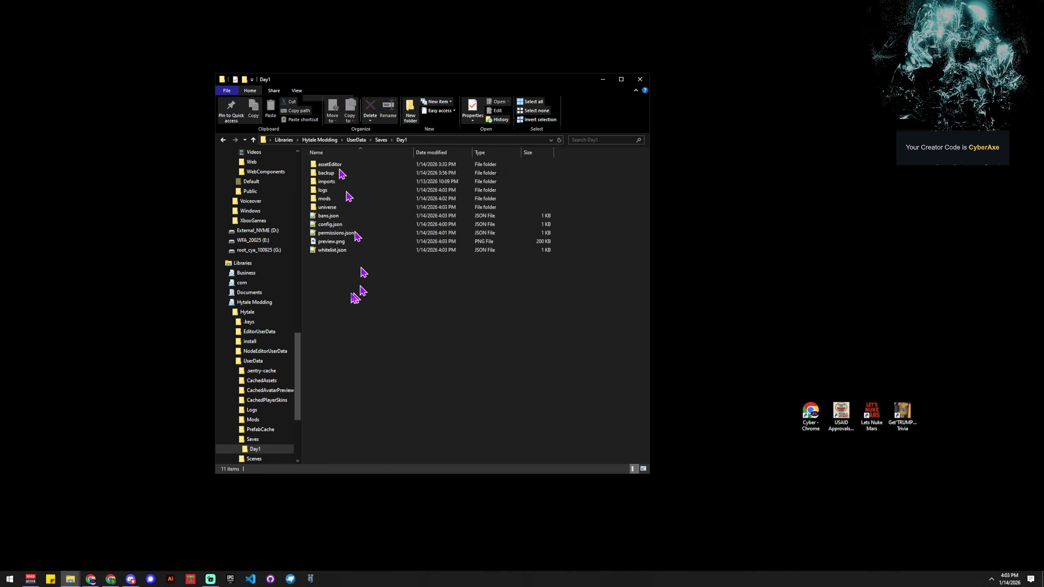
{"action": "double_click", "coordinate": [329, 200]}
{"action": "left_click_drag", "start_coordinate": [413, 152], "coordinate": [476, 152]}
{"action": "left_click", "coordinate": [376, 183]}
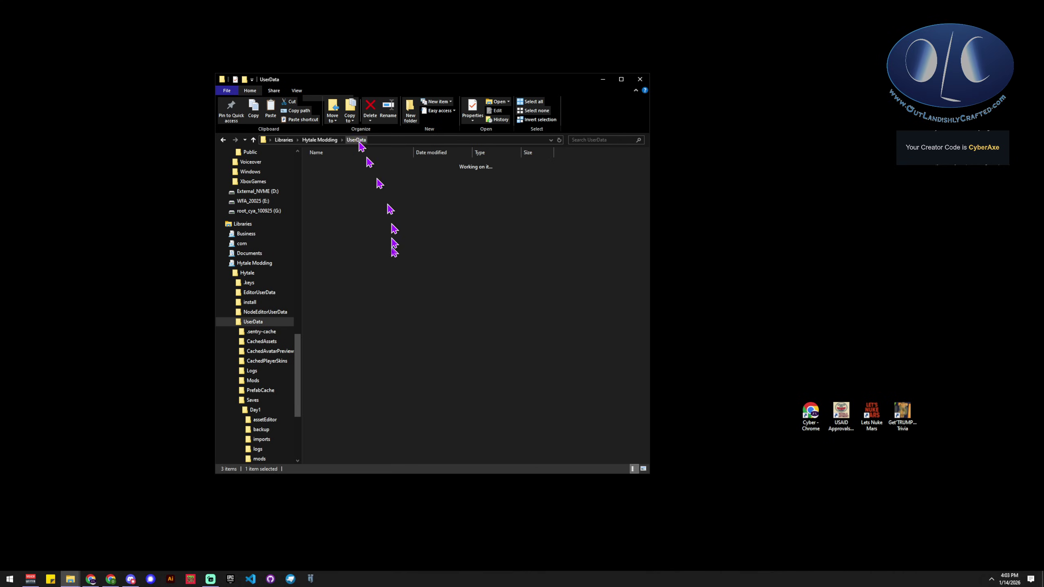
{"action": "double_click", "coordinate": [325, 208]}
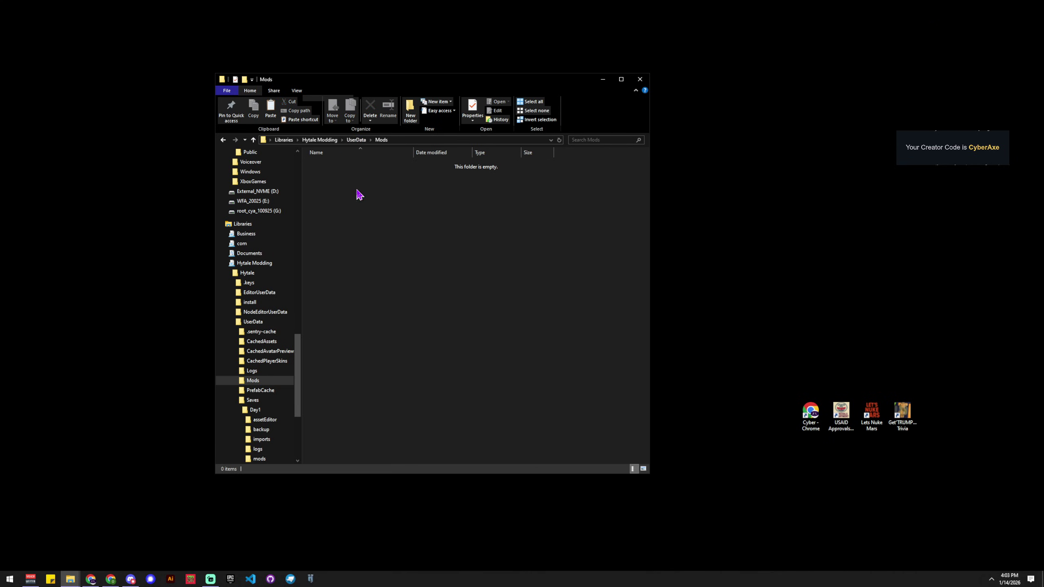
{"action": "key", "text": "ctrl+v"}
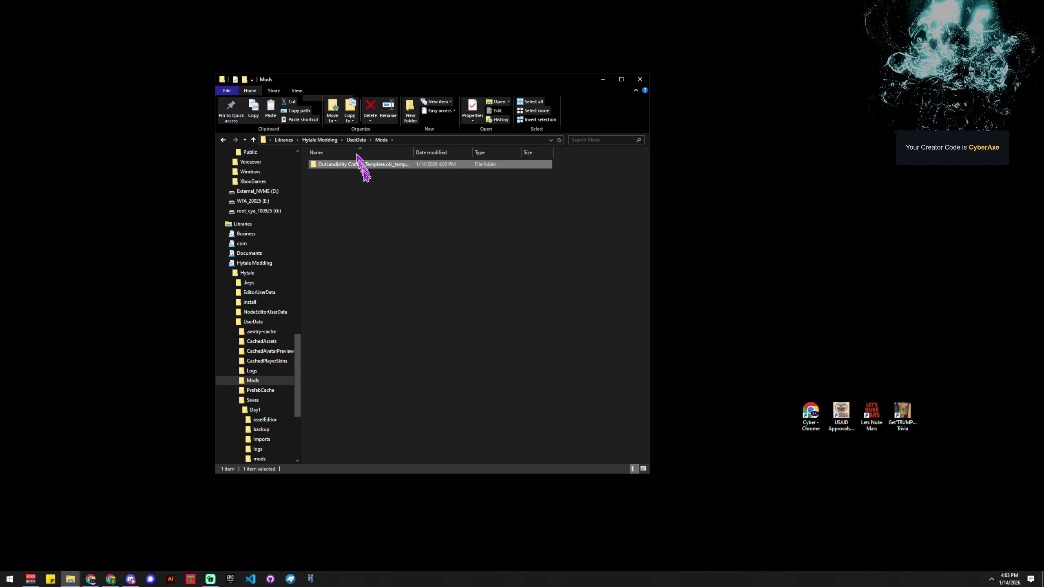
{"action": "left_click", "coordinate": [639, 81]}
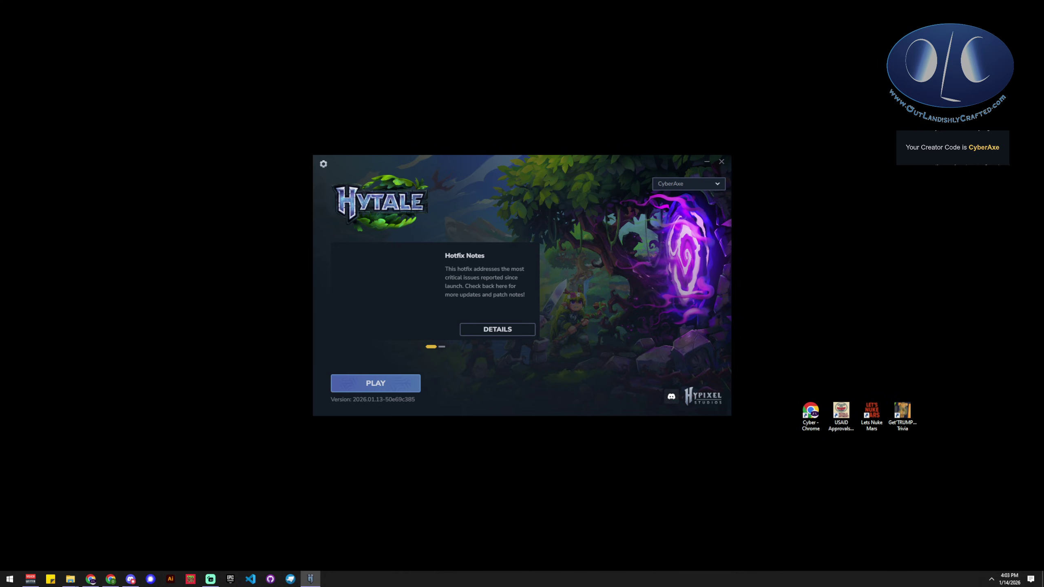
Launch Hytale and load the Day1 world, acknowledging the expired-session notice.
{"action": "left_click", "coordinate": [409, 384]}
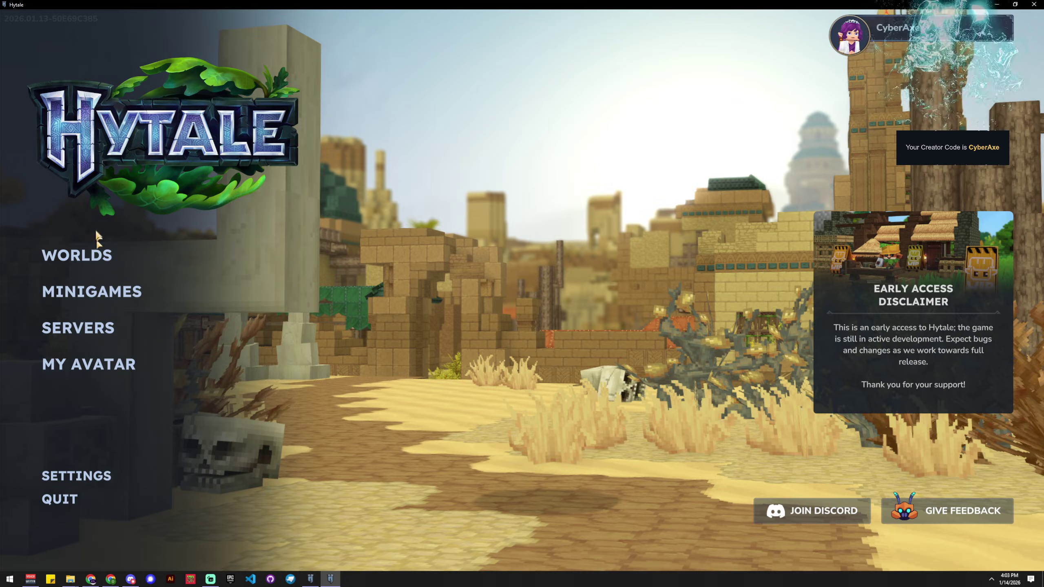
{"action": "left_click", "coordinate": [96, 254]}
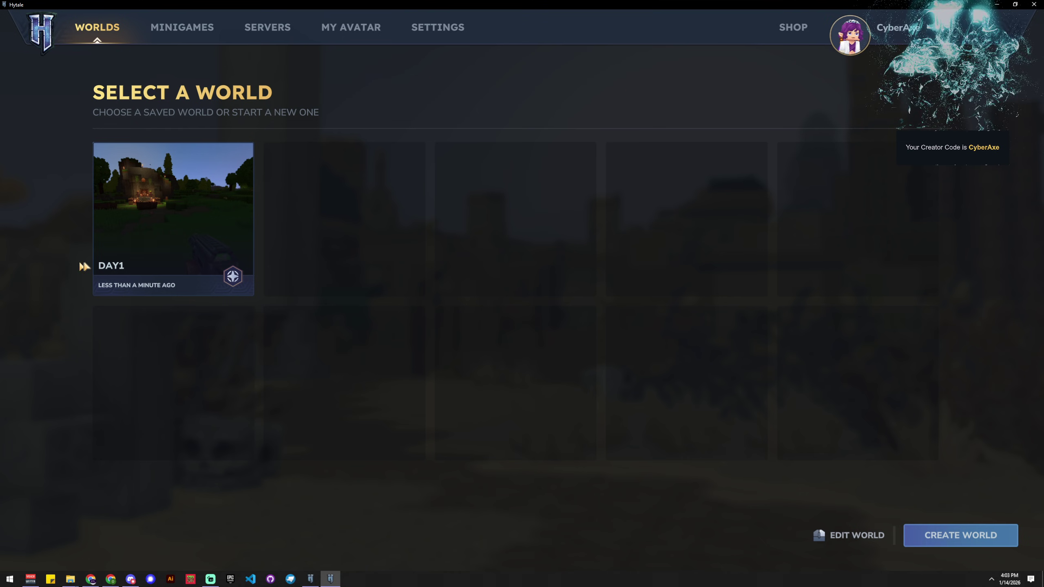
{"action": "double_click", "coordinate": [177, 210]}
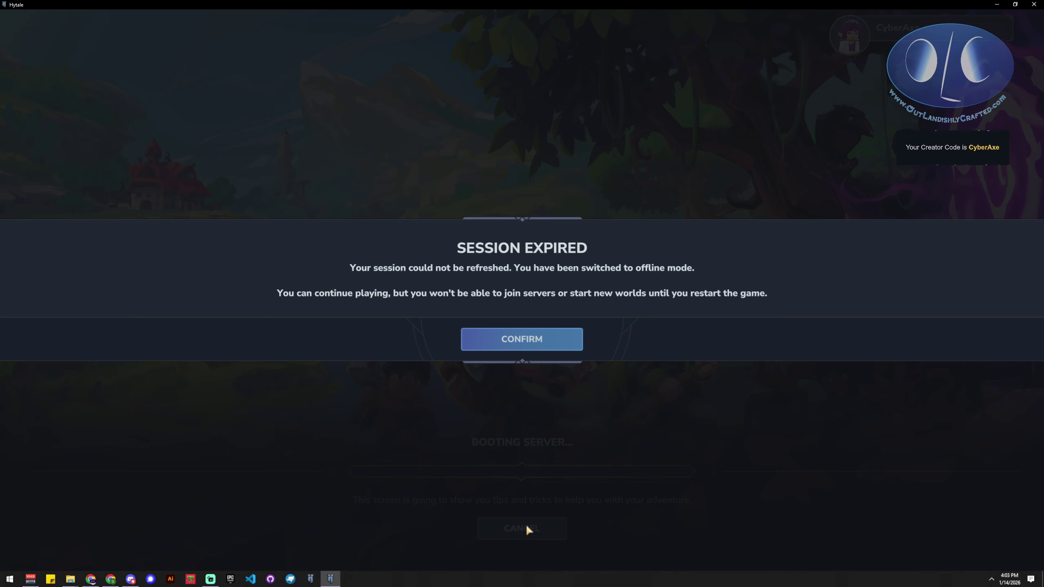
{"action": "left_click", "coordinate": [522, 340]}
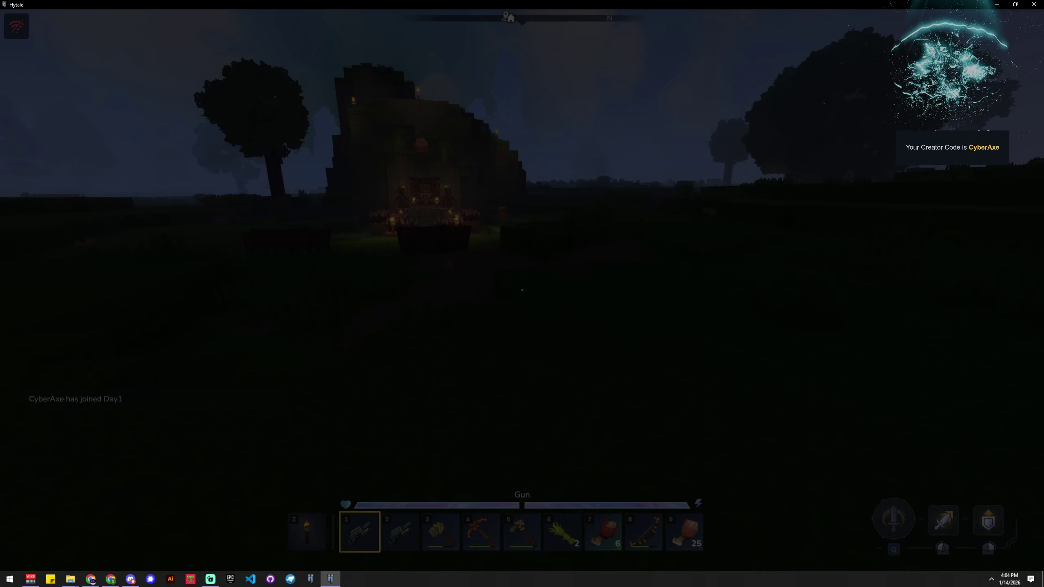
Quit to the main menu, save Day1's world settings with the olc_template mod enabled, and reload the world.
{"action": "key", "text": "Escape"}
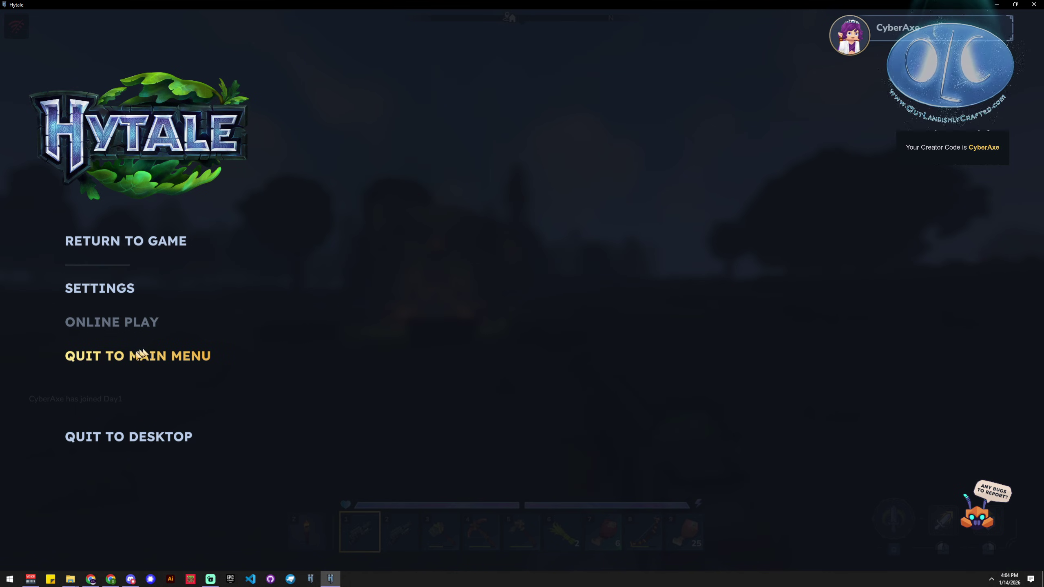
{"action": "left_click", "coordinate": [178, 361]}
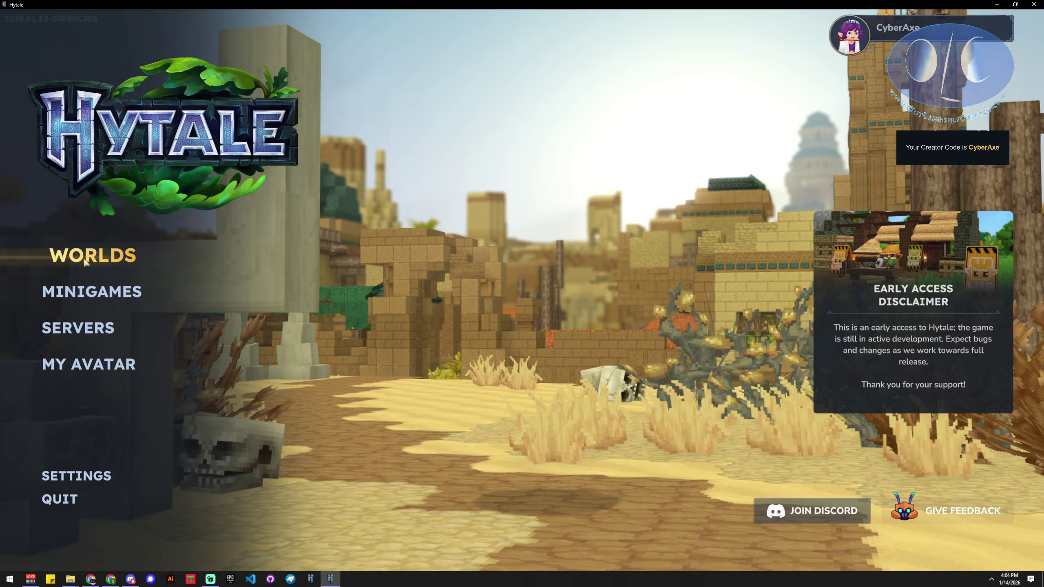
{"action": "left_click", "coordinate": [85, 258]}
{"action": "right_click", "coordinate": [179, 213]}
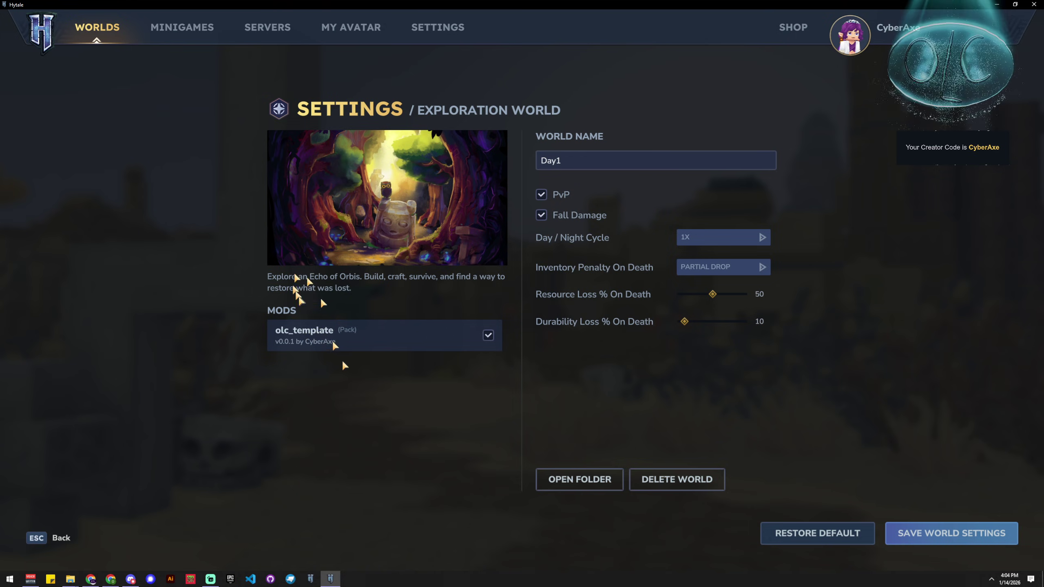
{"action": "left_click", "coordinate": [930, 533]}
{"action": "left_click", "coordinate": [222, 254]}
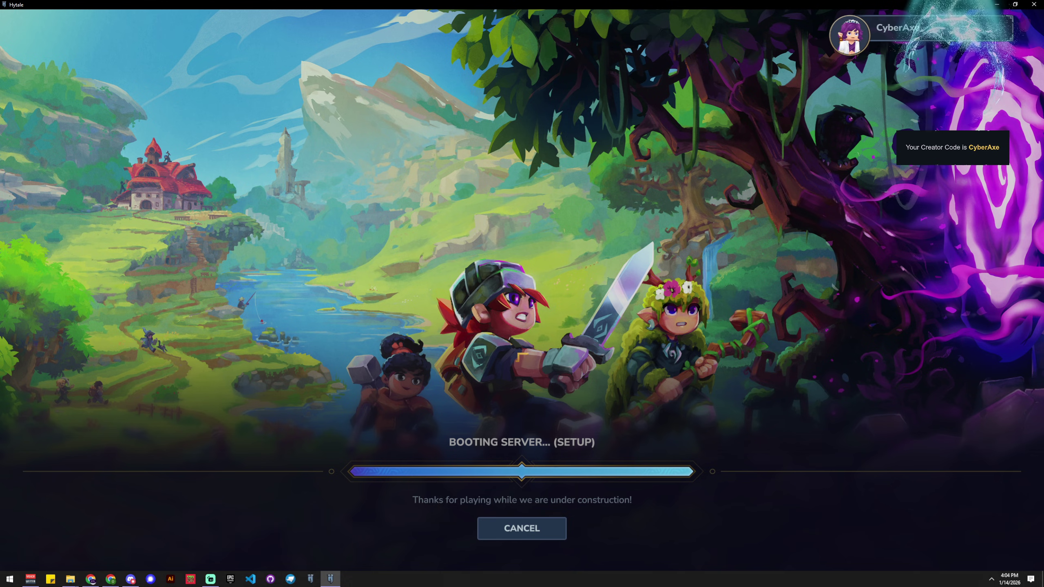
Switch to File Explorer to view the template pack's folder contents, and move its window off the game screen.
{"action": "key", "text": "alt+Tab"}
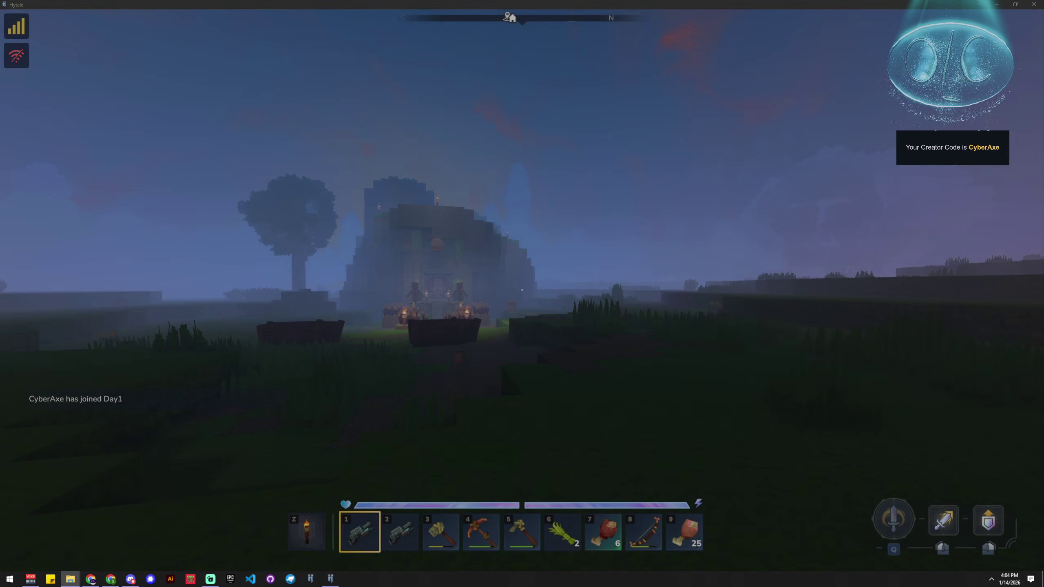
{"action": "left_click_drag", "start_coordinate": [1043, 25], "coordinate": [316, 77]}
{"action": "left_click_drag", "start_coordinate": [485, 70], "coordinate": [752, 59]}
{"action": "left_click_drag", "start_coordinate": [353, 65], "coordinate": [636, 61]}
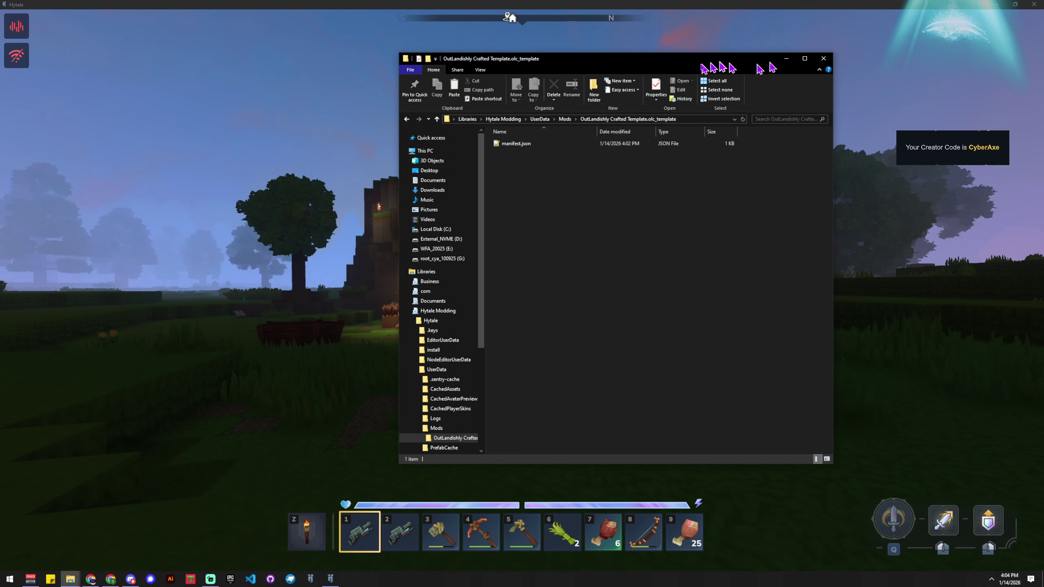
{"action": "left_click_drag", "start_coordinate": [685, 61], "coordinate": [750, 65]}
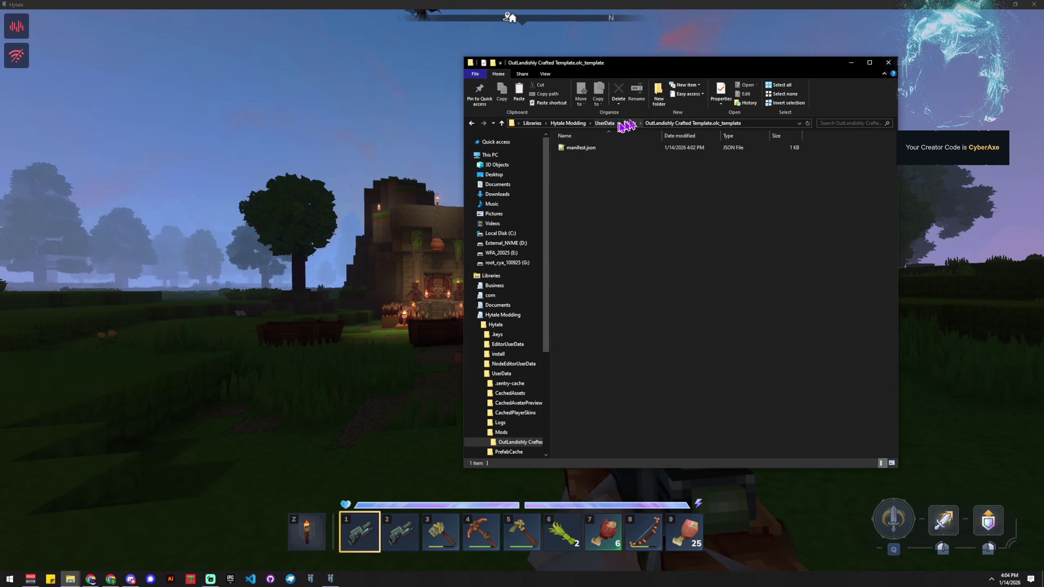
{"action": "left_click_drag", "start_coordinate": [686, 61], "coordinate": [1043, 93]}
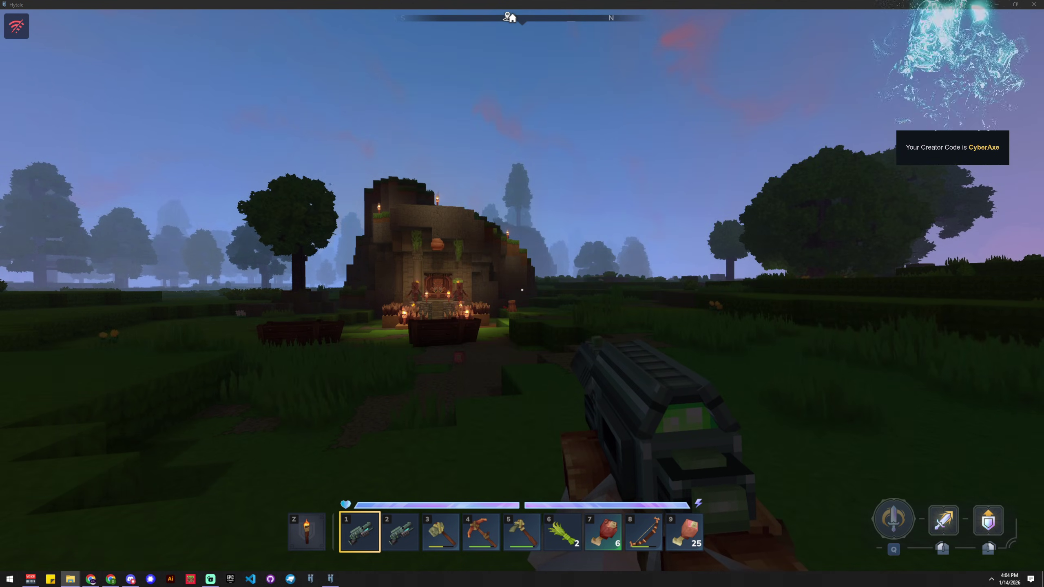
Return to the Day1 world in Hytale and open the Asset Editor.
{"action": "left_click", "coordinate": [425, 149]}
{"action": "key", "text": "Escape"}
{"action": "key", "text": "Escape"}
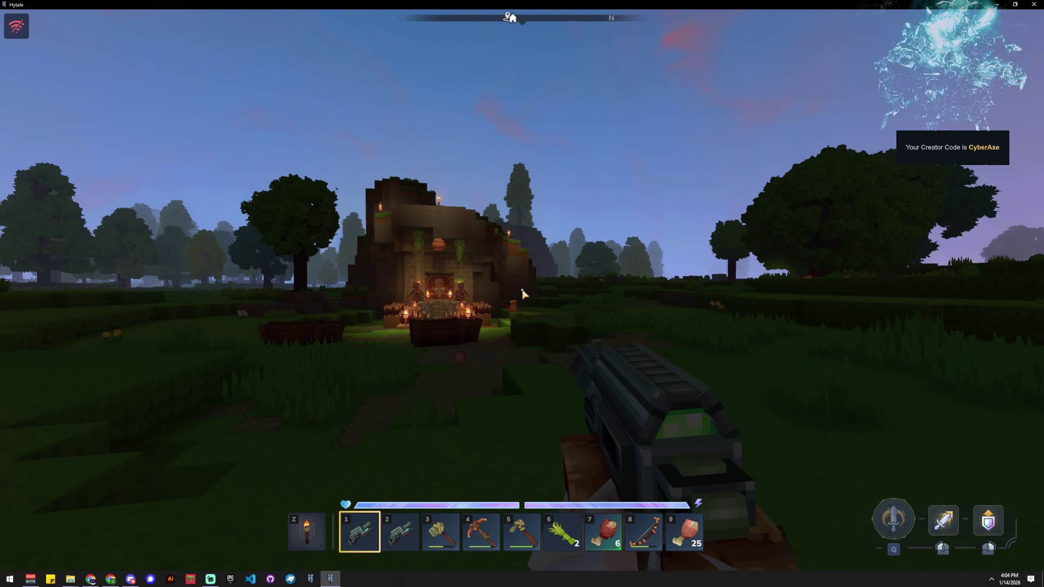
{"action": "key", "text": "Tab"}
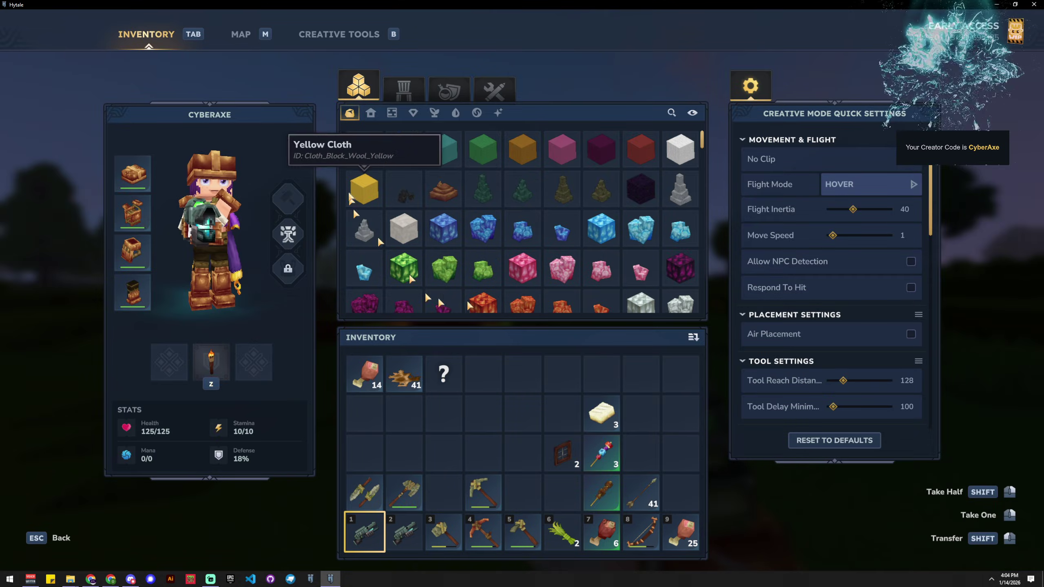
{"action": "left_click", "coordinate": [288, 34]}
{"action": "left_click", "coordinate": [136, 64]}
{"action": "left_click", "coordinate": [126, 82]}
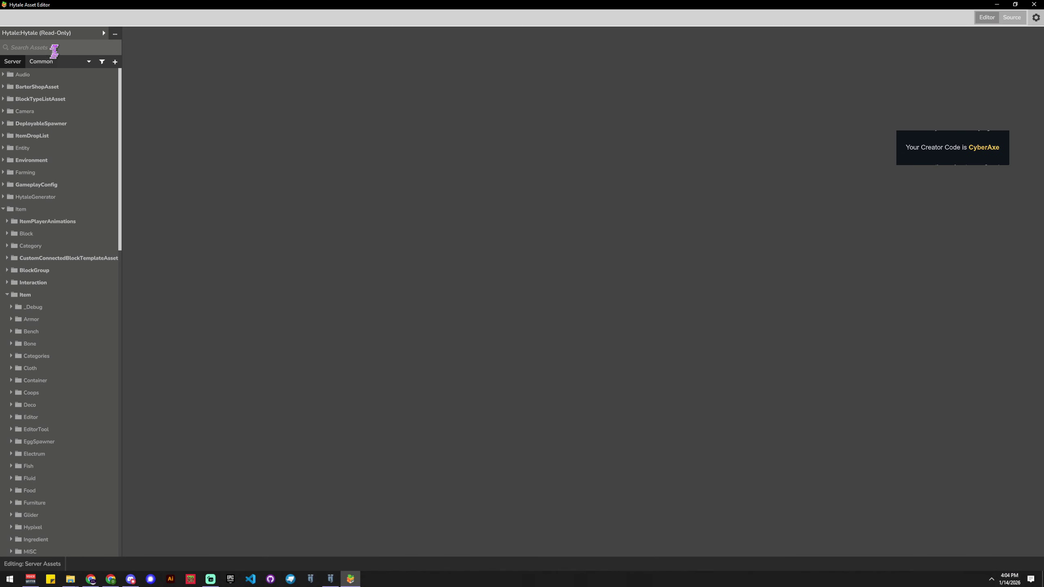
Make OutLandishly Crafted Template the active asset pack and check the contents of its nested Item folder.
{"action": "left_click", "coordinate": [57, 34]}
{"action": "left_click", "coordinate": [58, 70]}
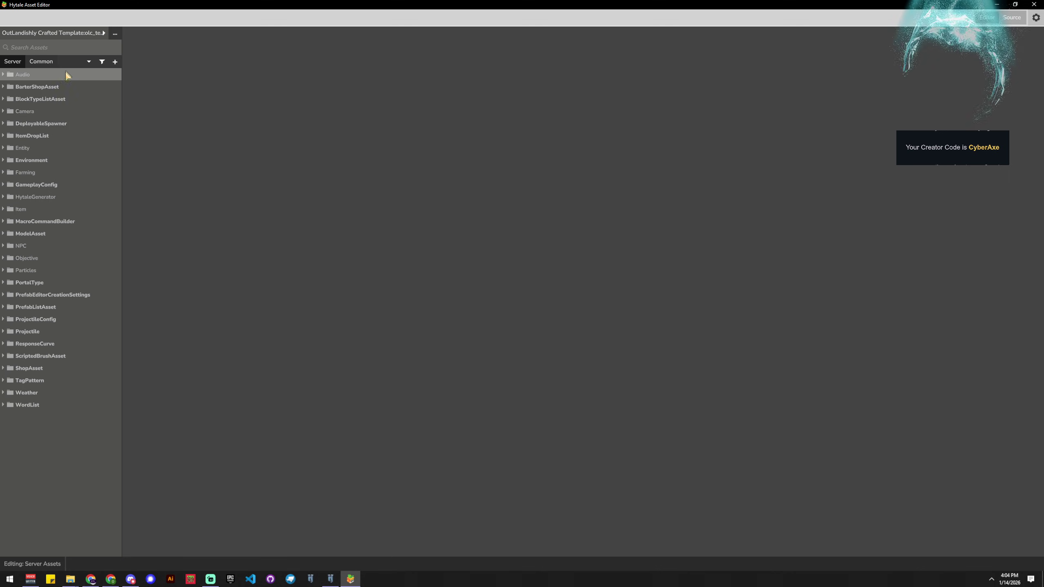
{"action": "left_click", "coordinate": [4, 209]}
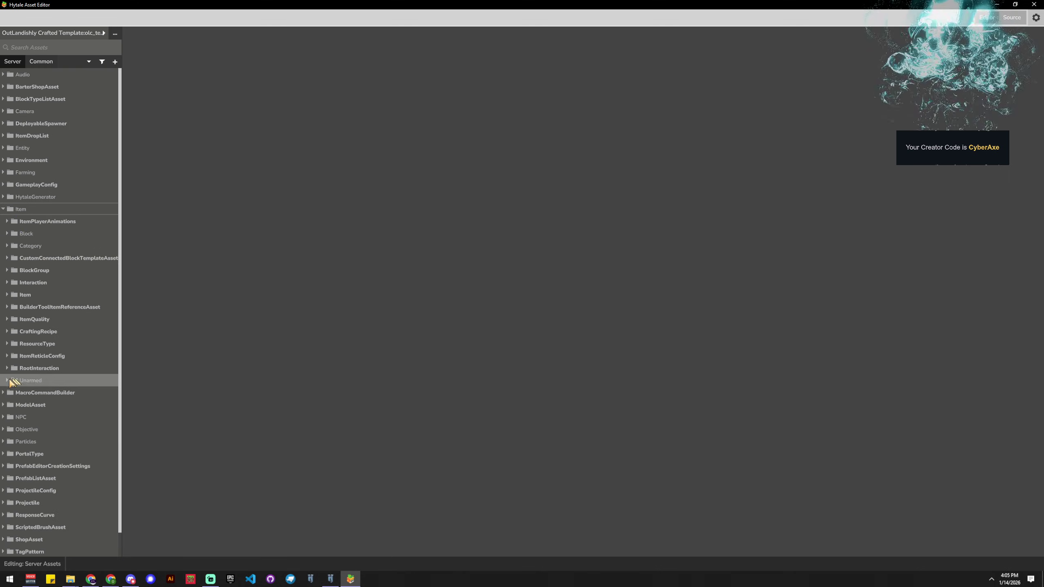
{"action": "left_click", "coordinate": [7, 295]}
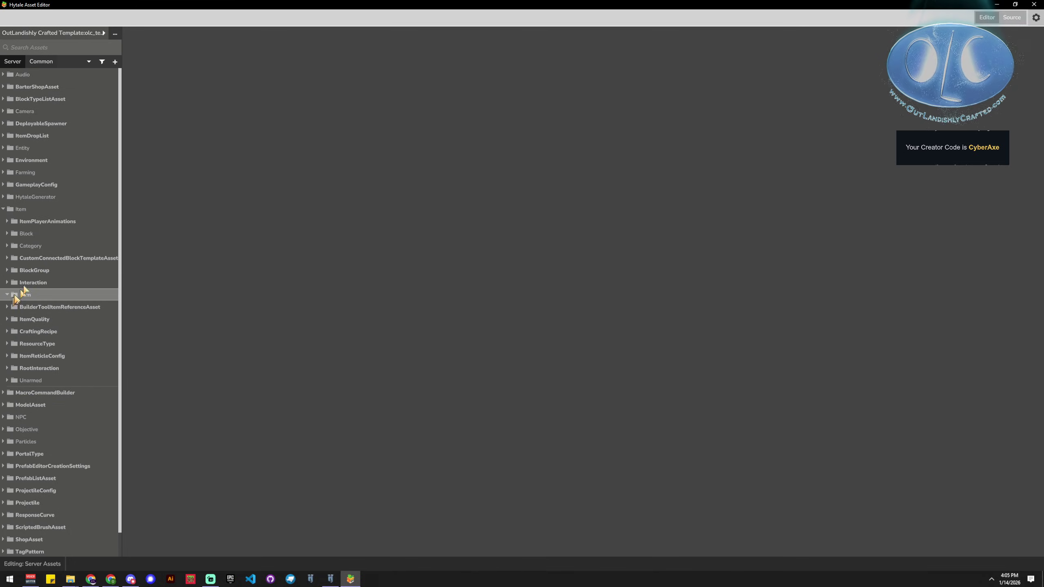
Switch to the read-only Hytale:Hytale pack and open the Weapon_Gun asset from the Weapon/Gun item folder.
{"action": "left_click", "coordinate": [83, 37]}
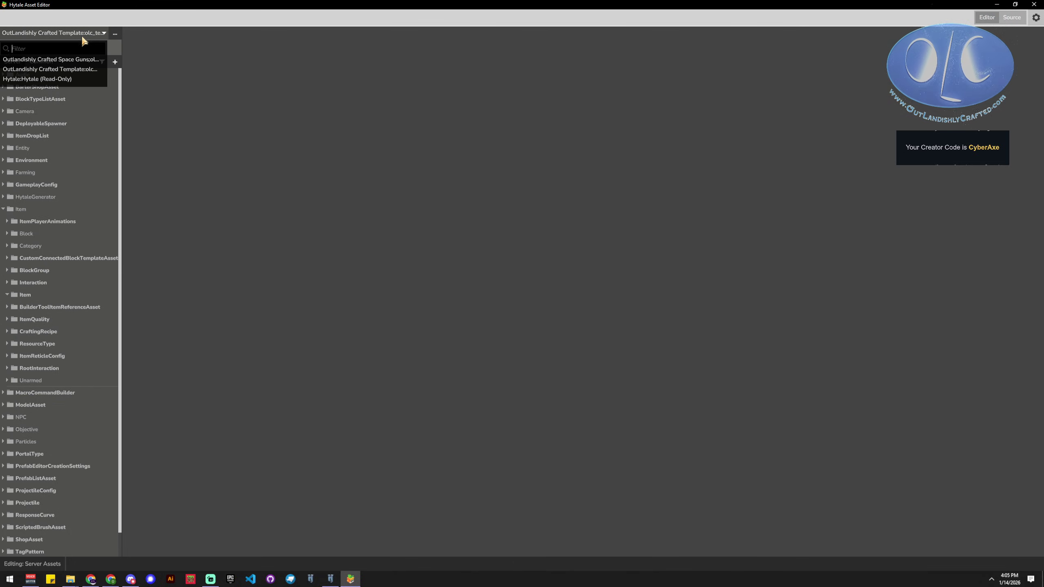
{"action": "left_click", "coordinate": [58, 79]}
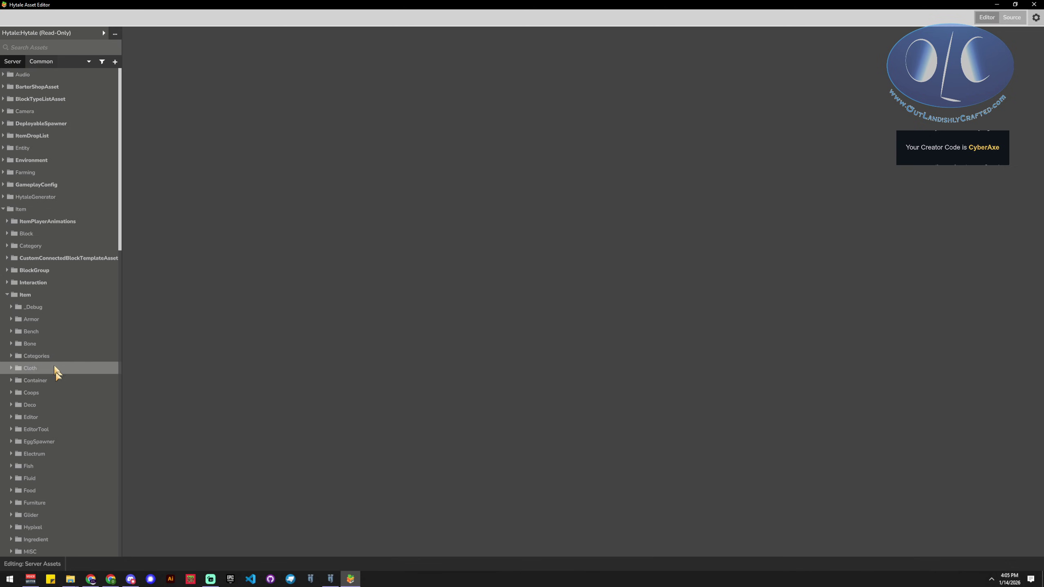
{"action": "scroll", "coordinate": [51, 438], "scroll_direction": "down", "scroll_amount": 1}
{"action": "scroll", "coordinate": [57, 444], "scroll_direction": "down", "scroll_amount": 4}
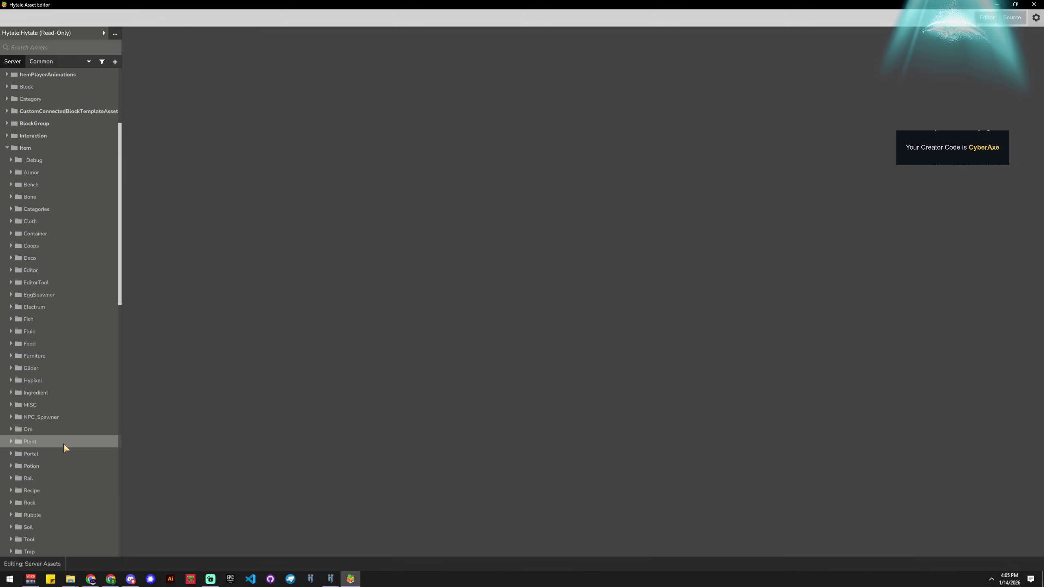
{"action": "scroll", "coordinate": [42, 464], "scroll_direction": "down", "scroll_amount": 3}
{"action": "left_click", "coordinate": [50, 477]}
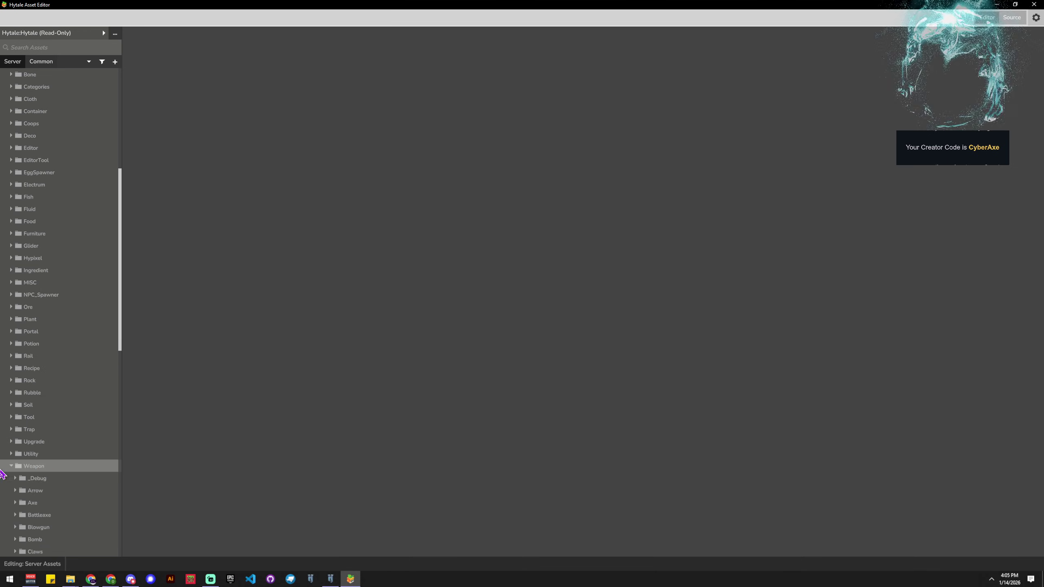
{"action": "scroll", "coordinate": [51, 468], "scroll_direction": "down", "scroll_amount": 5}
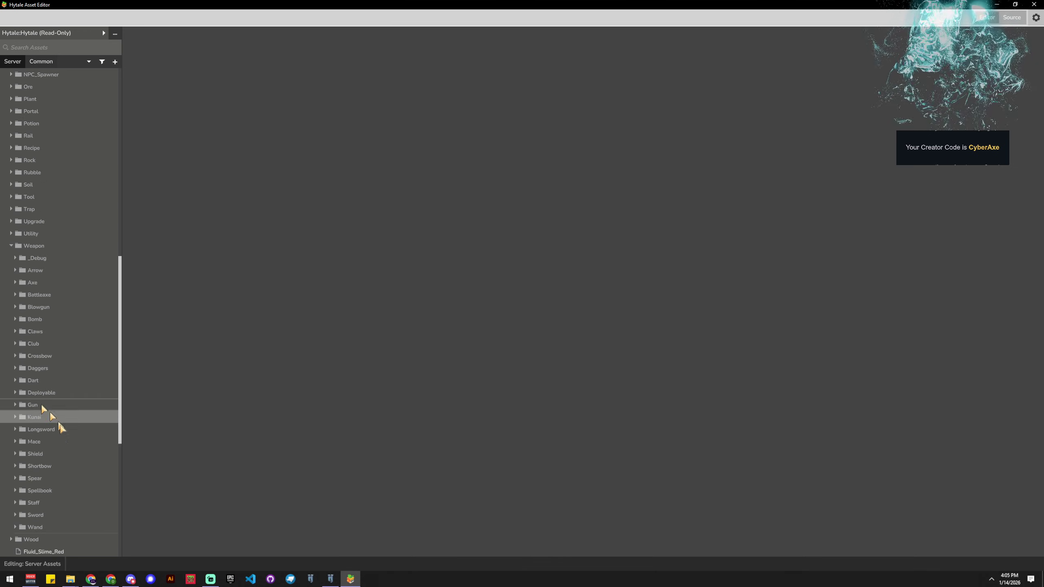
{"action": "left_click", "coordinate": [33, 406]}
{"action": "left_click", "coordinate": [62, 441]}
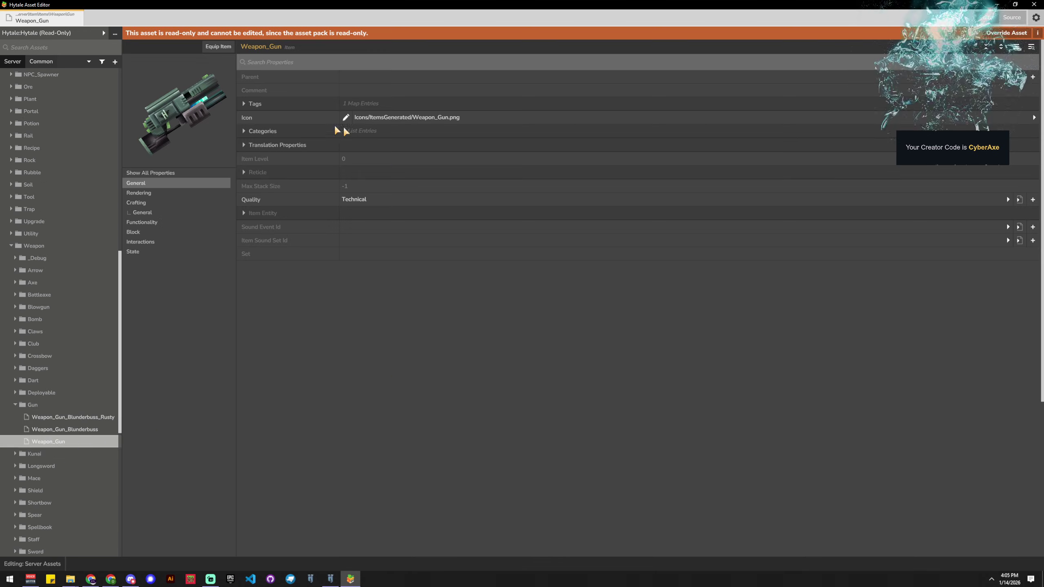
Duplicate the Weapon_Gun item and choose OutLandishly Crafted Template:olc_template as the copy's asset pack.
{"action": "right_click", "coordinate": [56, 442]}
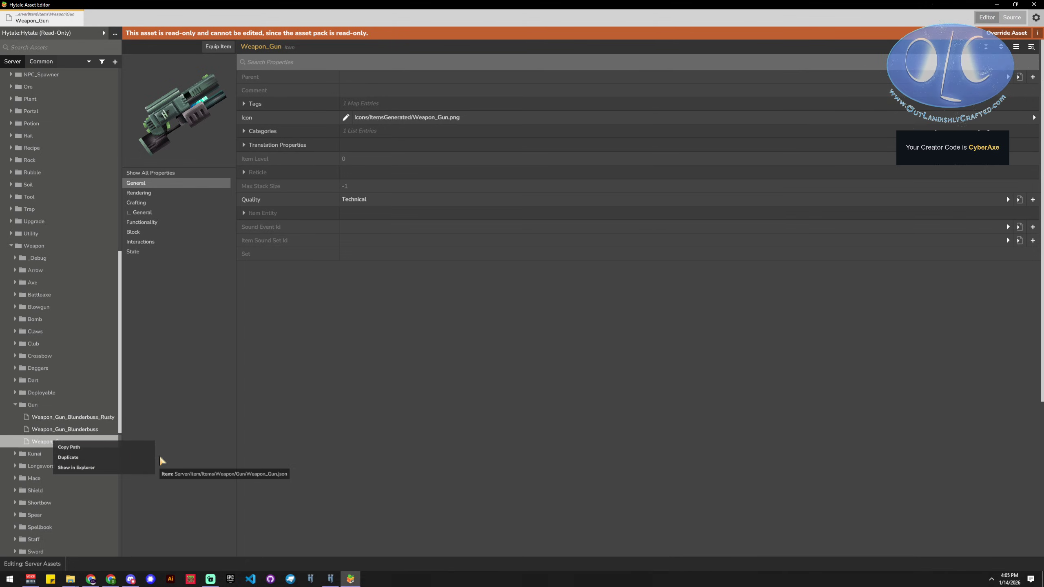
{"action": "left_click", "coordinate": [69, 457]}
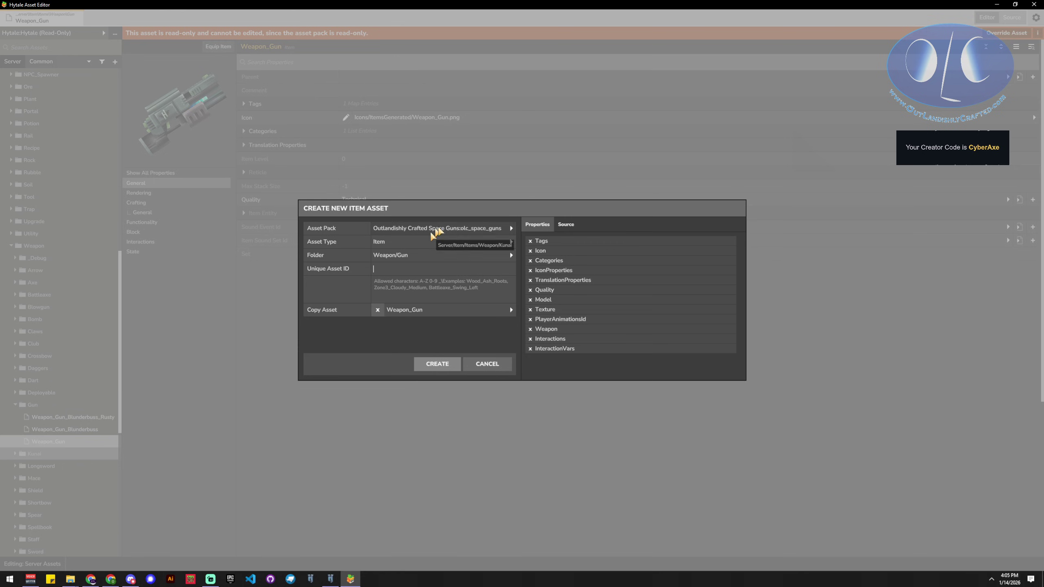
{"action": "left_click", "coordinate": [446, 229]}
{"action": "left_click", "coordinate": [443, 265]}
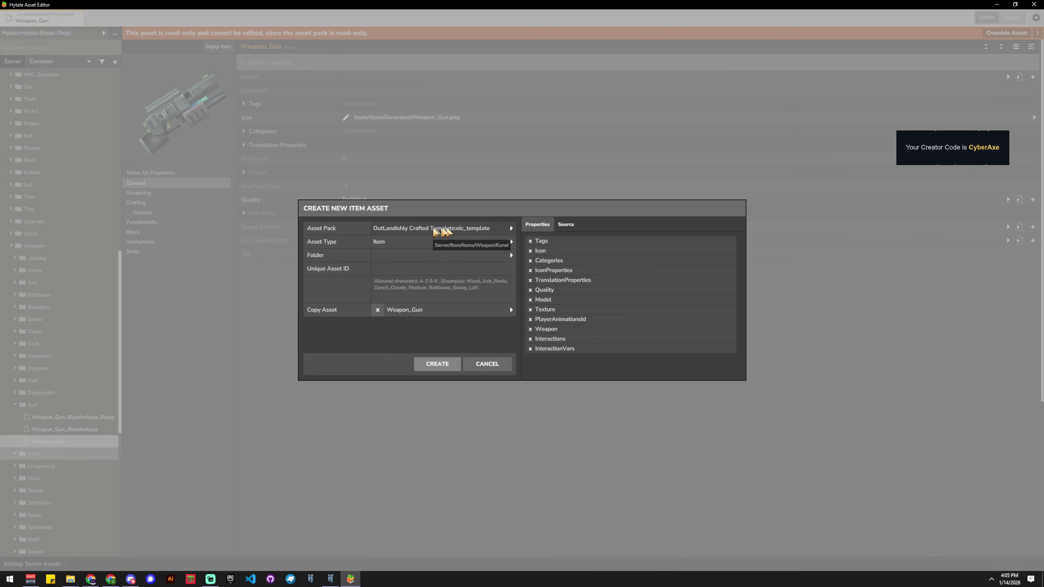
{"action": "left_click", "coordinate": [446, 229]}
{"action": "left_click", "coordinate": [444, 264]}
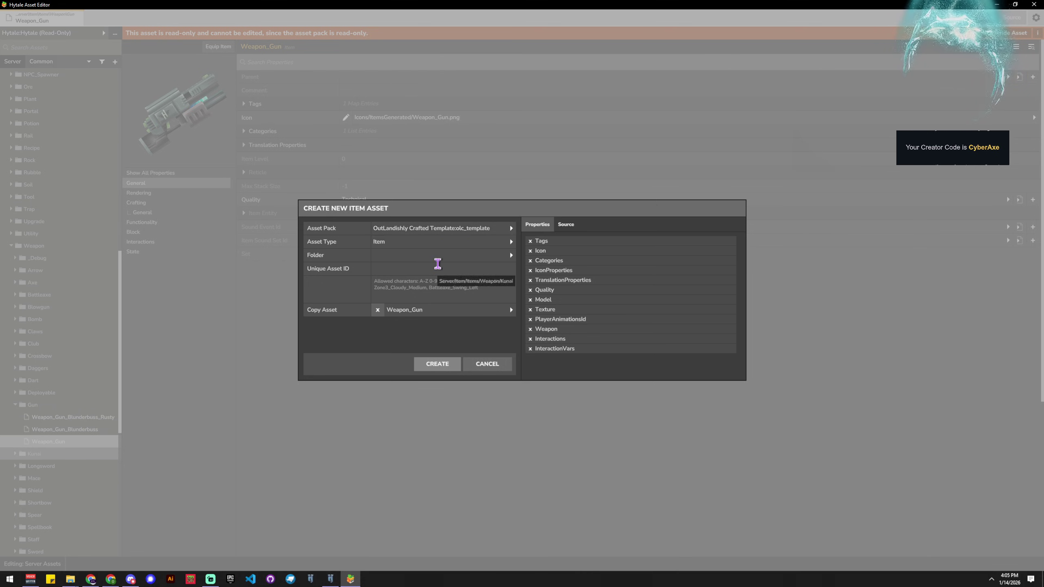
{"action": "left_click", "coordinate": [440, 228]}
{"action": "left_click", "coordinate": [443, 265]}
{"action": "left_click", "coordinate": [403, 242]}
{"action": "left_click", "coordinate": [401, 244]}
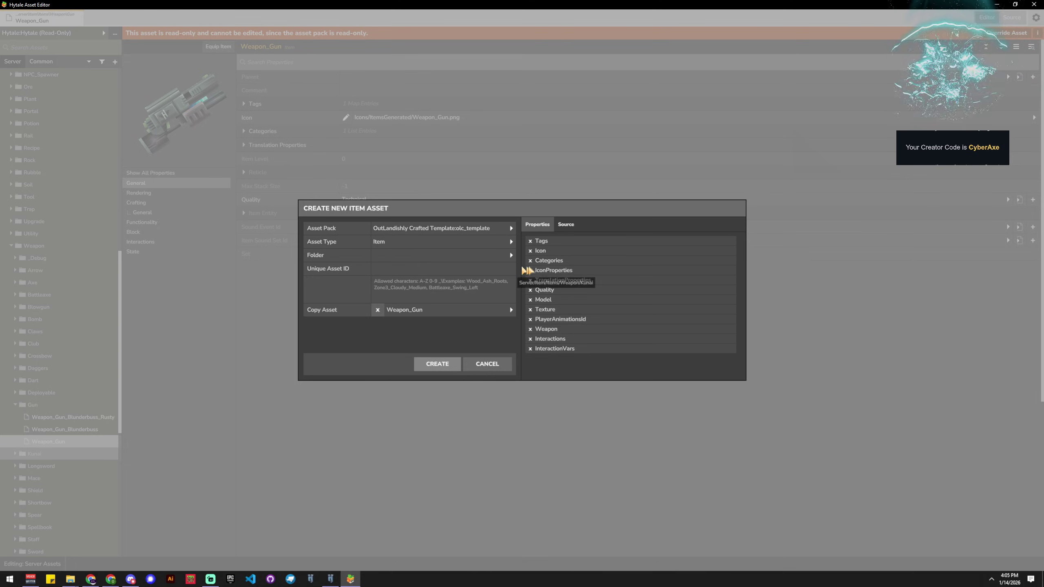
Leave the folder empty, set the copy's unique asset ID to OLC_Space_Gun_A, and create the asset.
{"action": "left_click", "coordinate": [381, 254]}
{"action": "left_click", "coordinate": [381, 255]}
{"action": "left_click", "coordinate": [381, 272]}
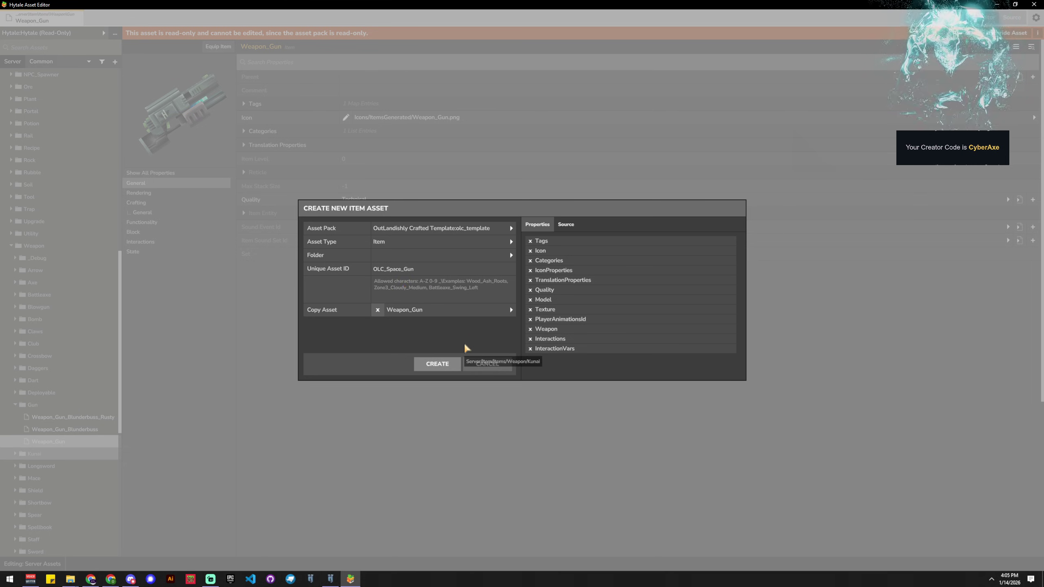
{"action": "type", "text": "_A"}
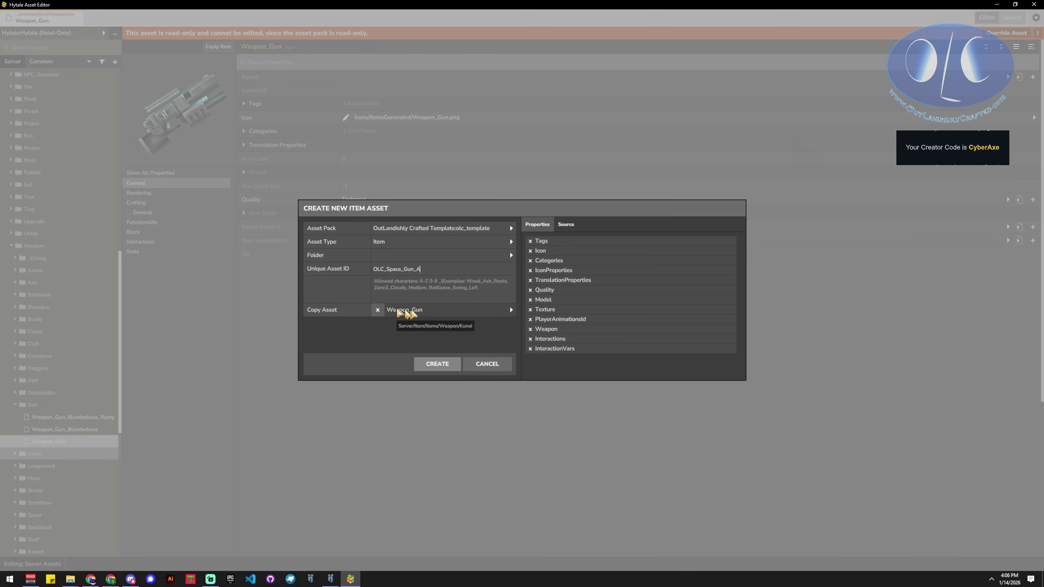
{"action": "left_click", "coordinate": [432, 364]}
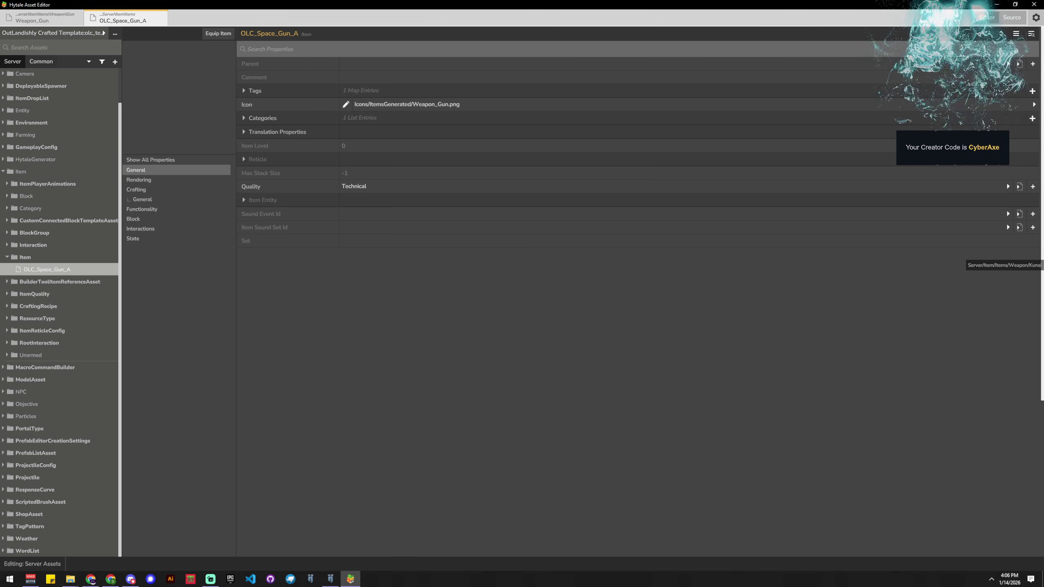
In File Explorer, check the new item file in the template pack's Server/Item/Items folder and return to the pack root.
{"action": "left_click_drag", "start_coordinate": [1043, 140], "coordinate": [500, 102]}
{"action": "double_click", "coordinate": [387, 186]}
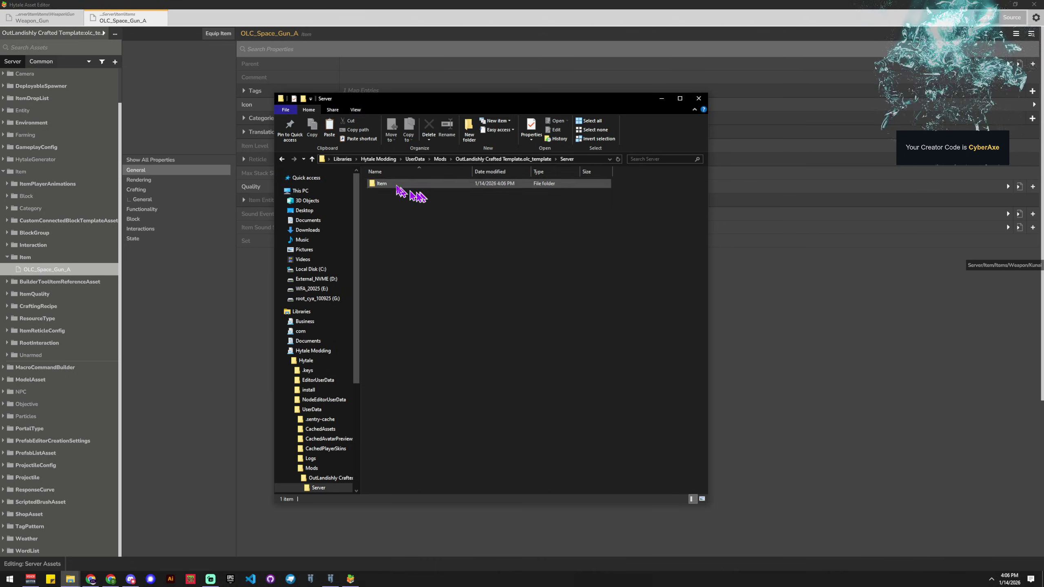
{"action": "double_click", "coordinate": [396, 186]}
{"action": "double_click", "coordinate": [402, 189]}
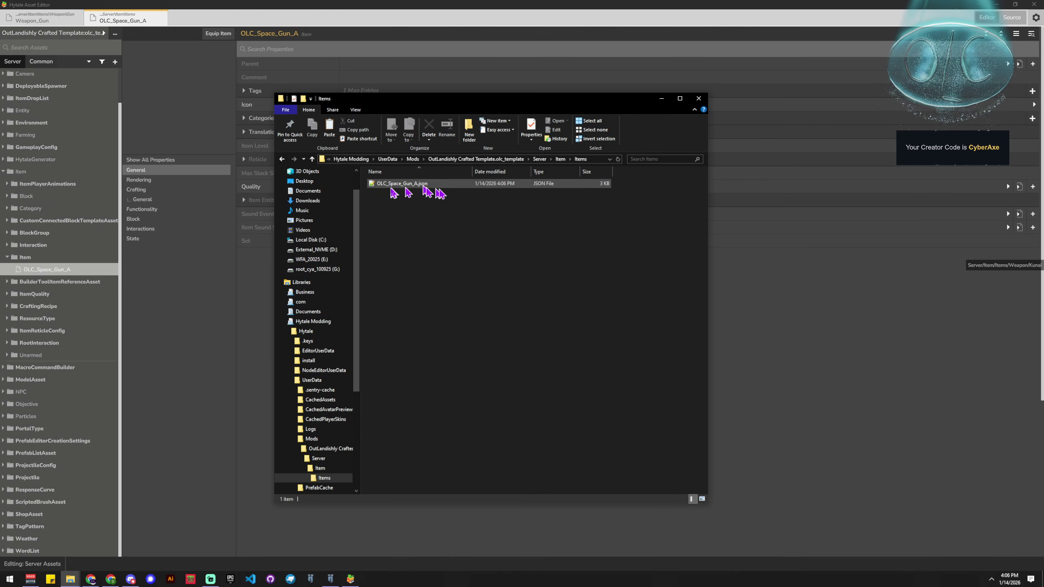
{"action": "left_click", "coordinate": [509, 161]}
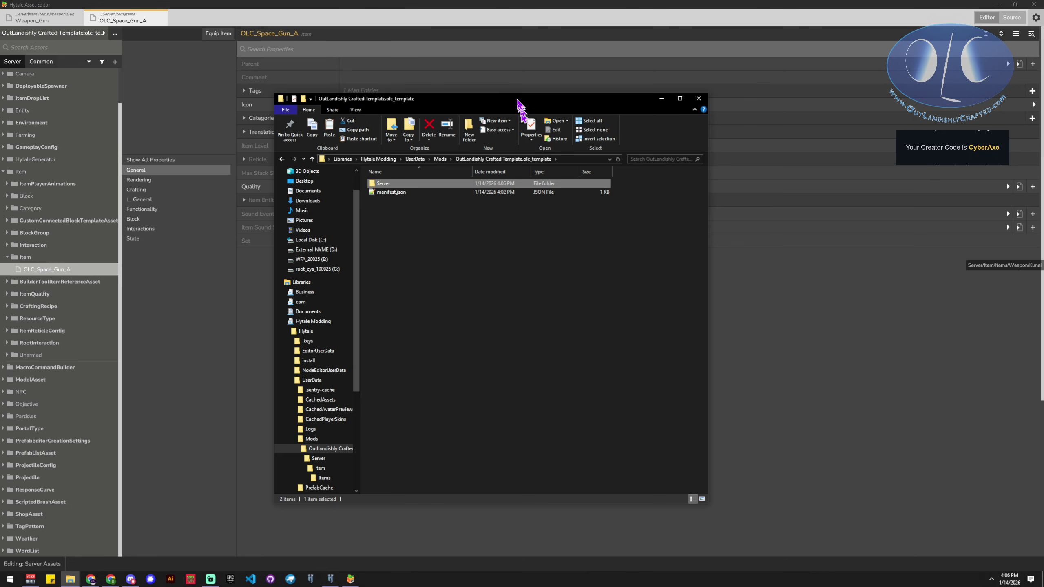
Arrange the base assets' Common/Items/Weapons/Gun folder window beside the template pack's window as a folder structure reference.
{"action": "left_click_drag", "start_coordinate": [518, 107], "coordinate": [554, 116]}
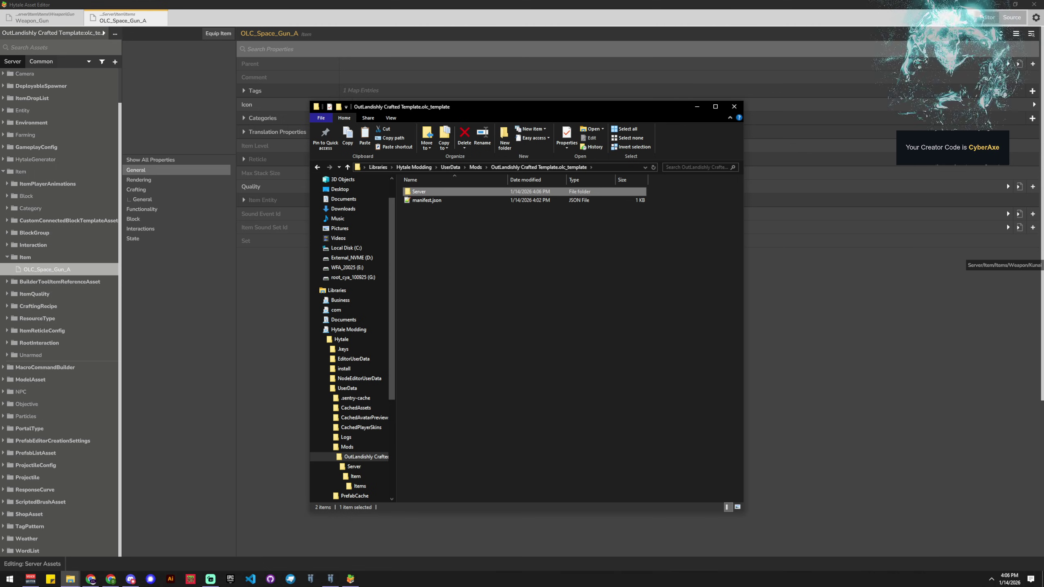
{"action": "left_click_drag", "start_coordinate": [987, 197], "coordinate": [549, 221]}
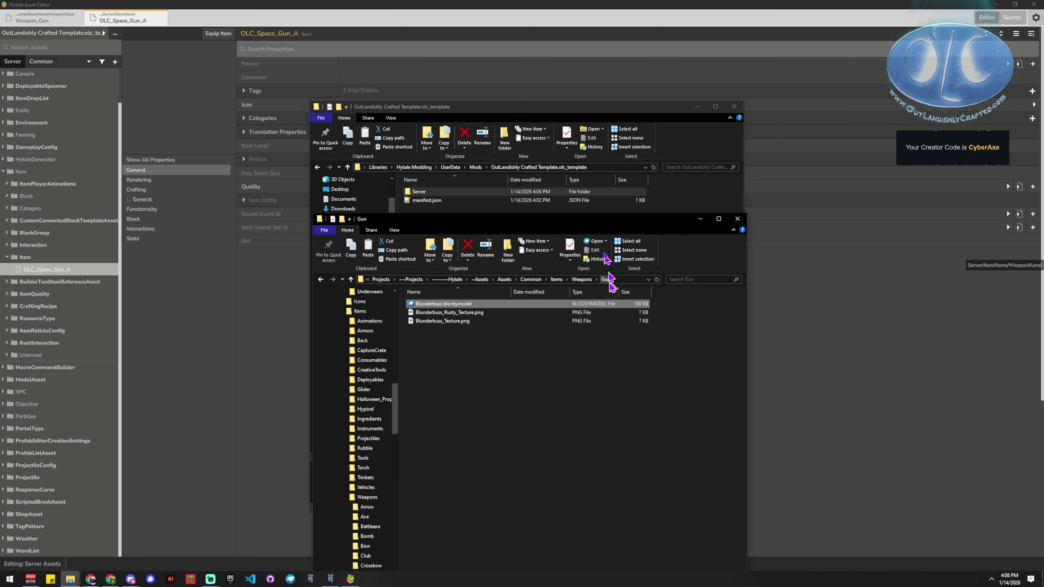
{"action": "left_click_drag", "start_coordinate": [576, 225], "coordinate": [858, 195]}
{"action": "left_click_drag", "start_coordinate": [568, 109], "coordinate": [380, 120]}
Create a Common folder in the template pack's root with an Items folder inside it, and open Items.
{"action": "right_click", "coordinate": [251, 263]}
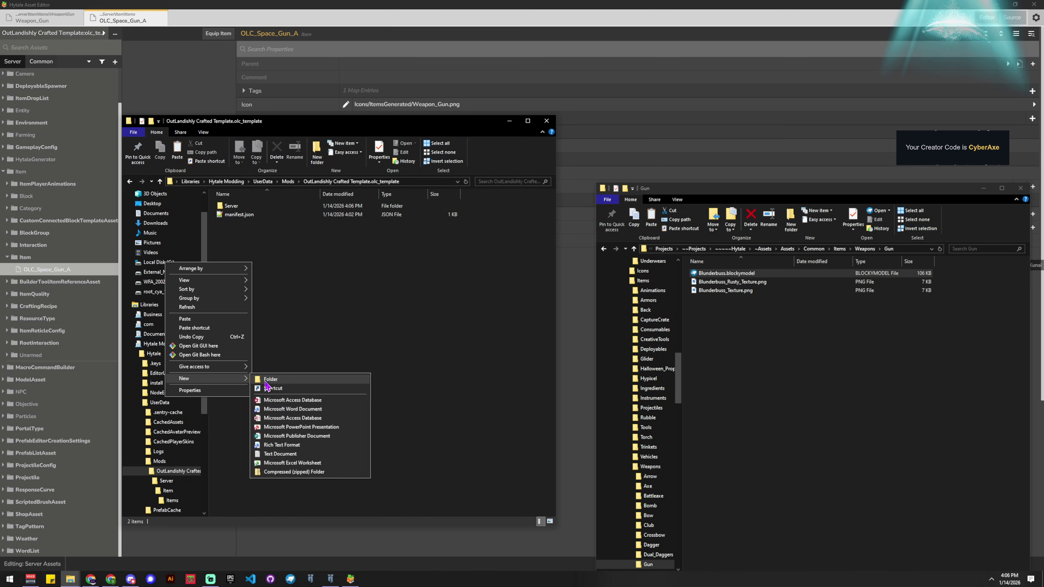
{"action": "left_click", "coordinate": [269, 378]}
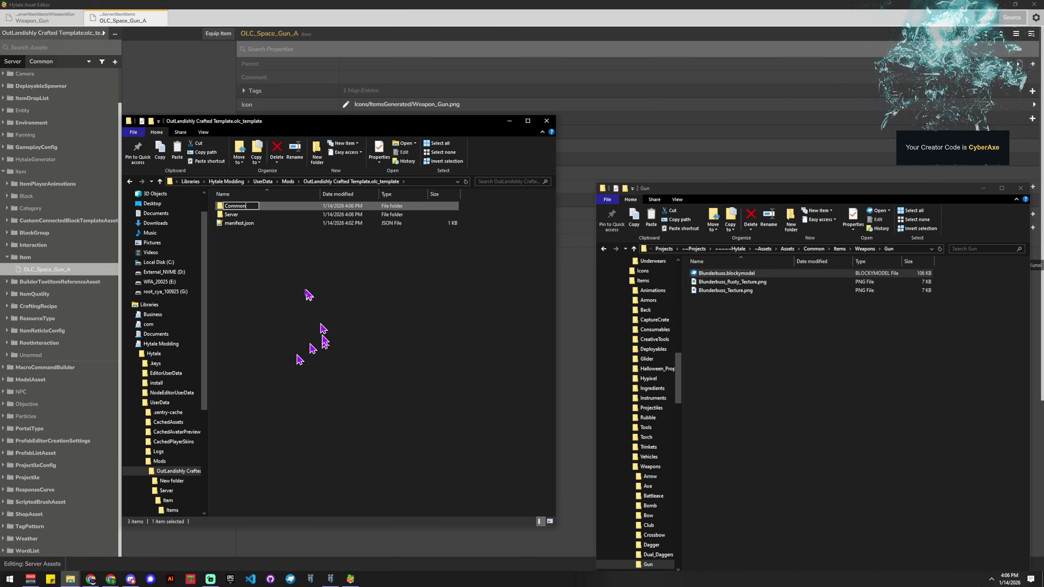
{"action": "double_click", "coordinate": [253, 207]}
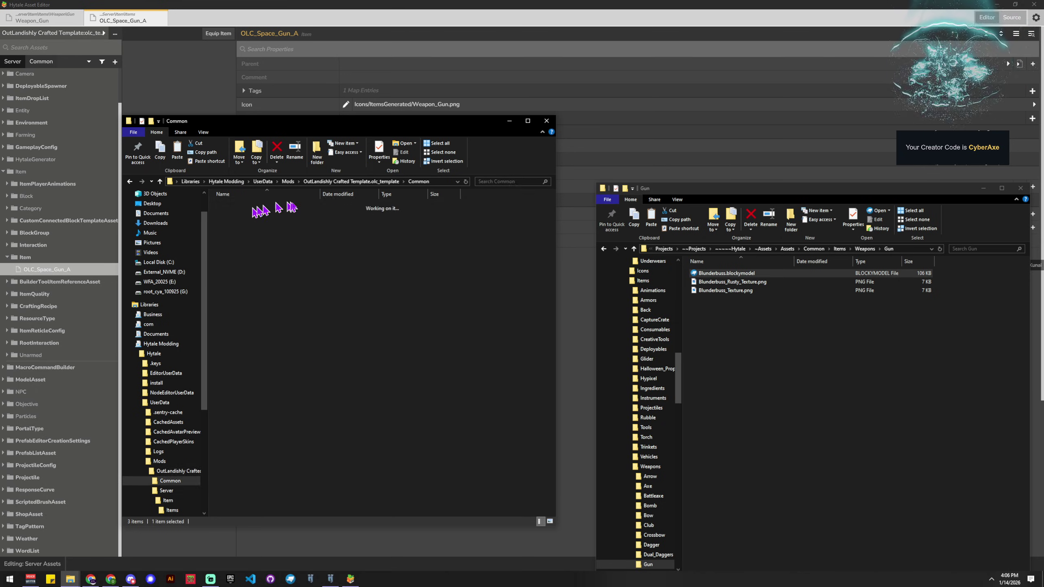
{"action": "left_click", "coordinate": [316, 156]}
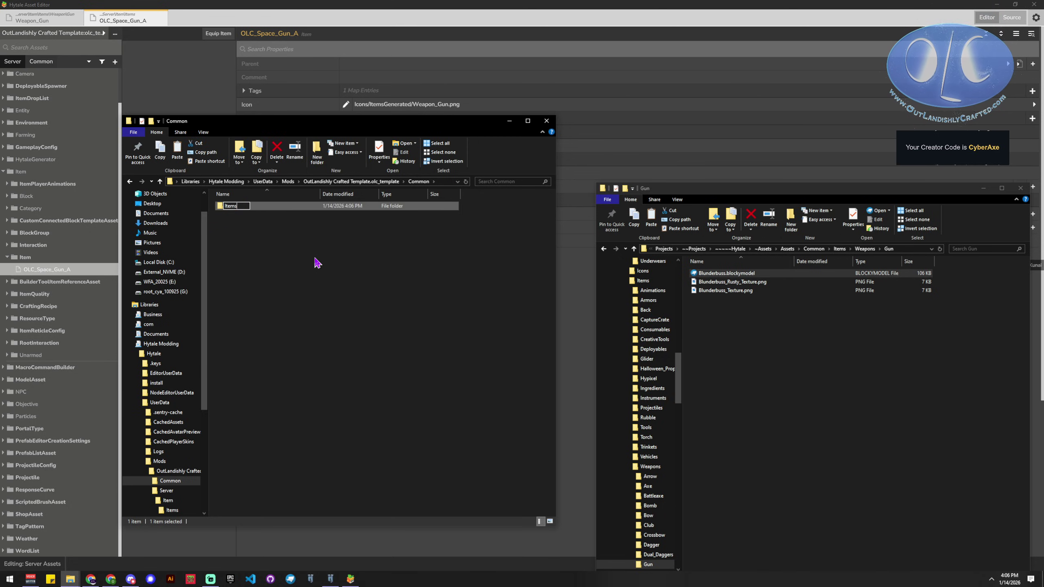
{"action": "double_click", "coordinate": [273, 207]}
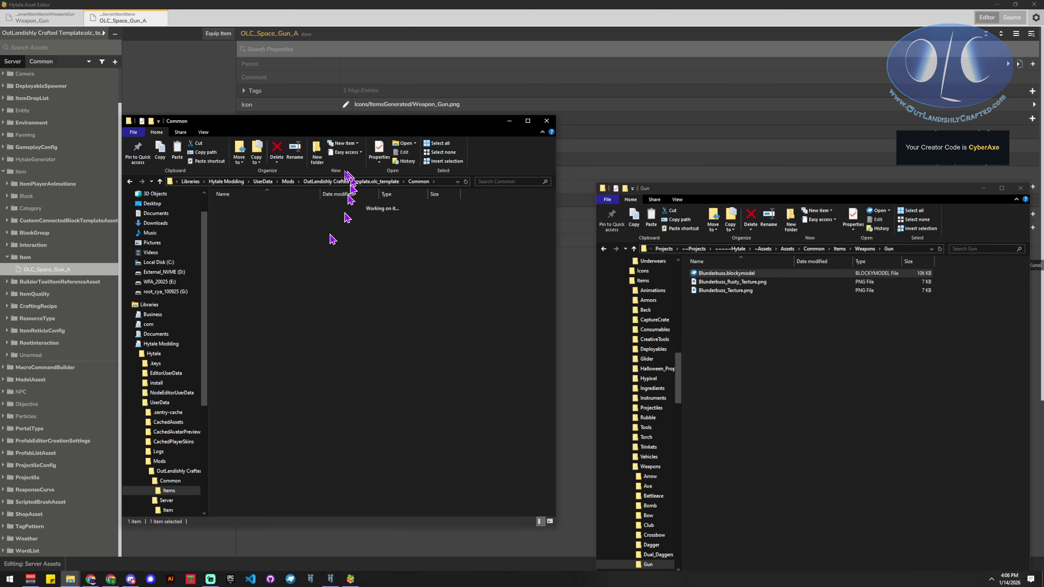
Create a Weapons folder inside Items with a Gun folder inside it, and open Gun.
{"action": "left_click", "coordinate": [316, 155]}
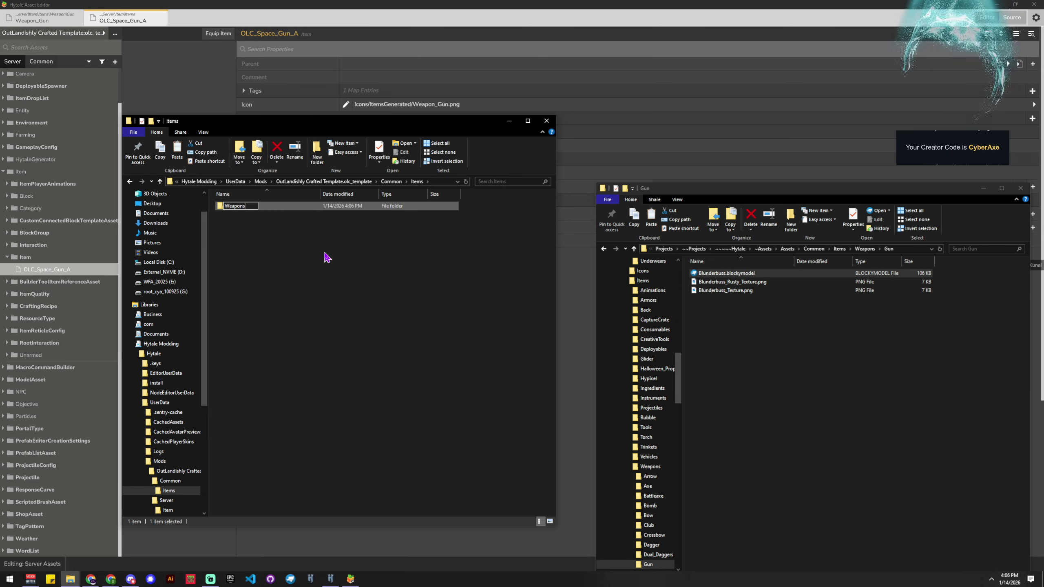
{"action": "key", "text": "Return"}
{"action": "double_click", "coordinate": [321, 205]}
{"action": "left_click", "coordinate": [317, 156]}
{"action": "type", "text": "Gun"}
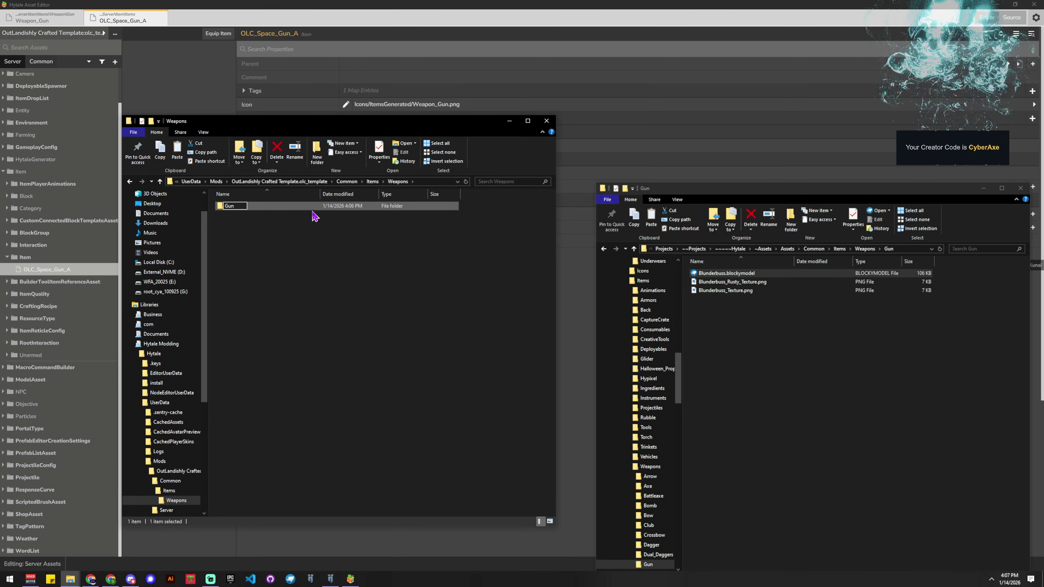
{"action": "key", "text": "Return"}
{"action": "key", "text": "Return"}
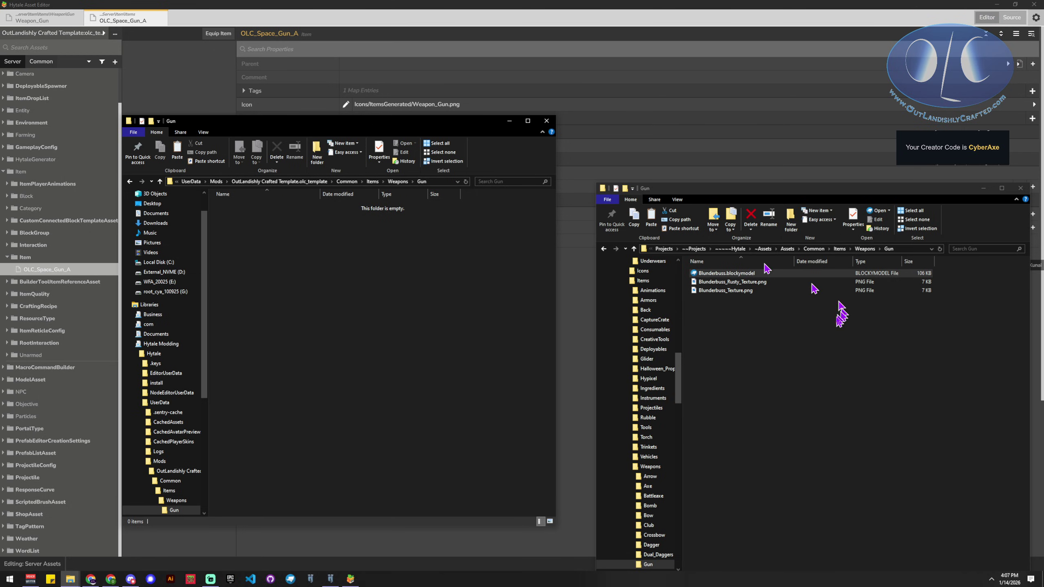
Copy laser_gun_a.blockymodel and Laser_Gun_a_texture.png from the Laser_Gun_a folder into the pack's Gun folder.
{"action": "left_click_drag", "start_coordinate": [795, 190], "coordinate": [785, 112]}
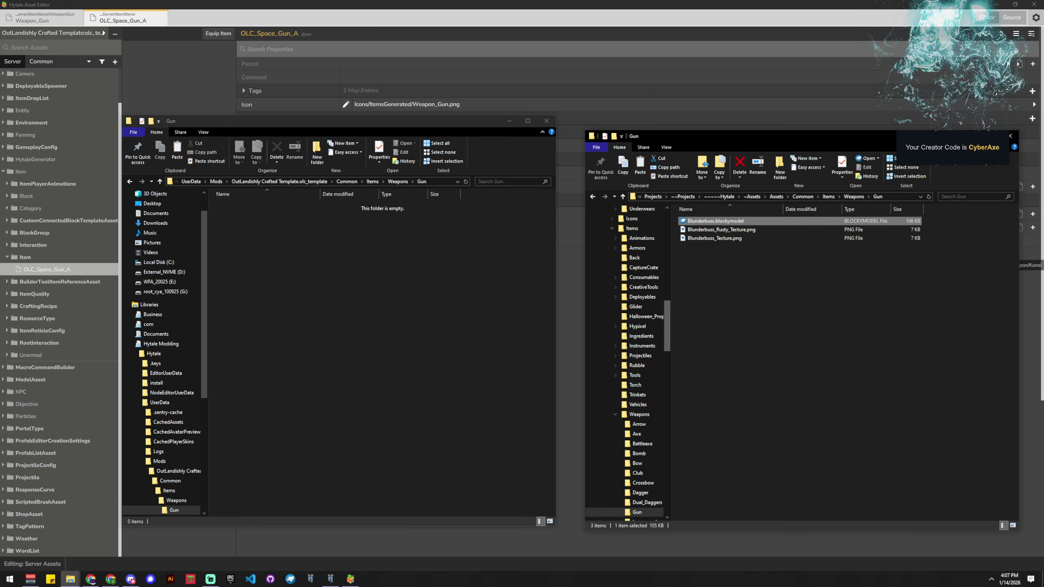
{"action": "key", "text": "super+comma"}
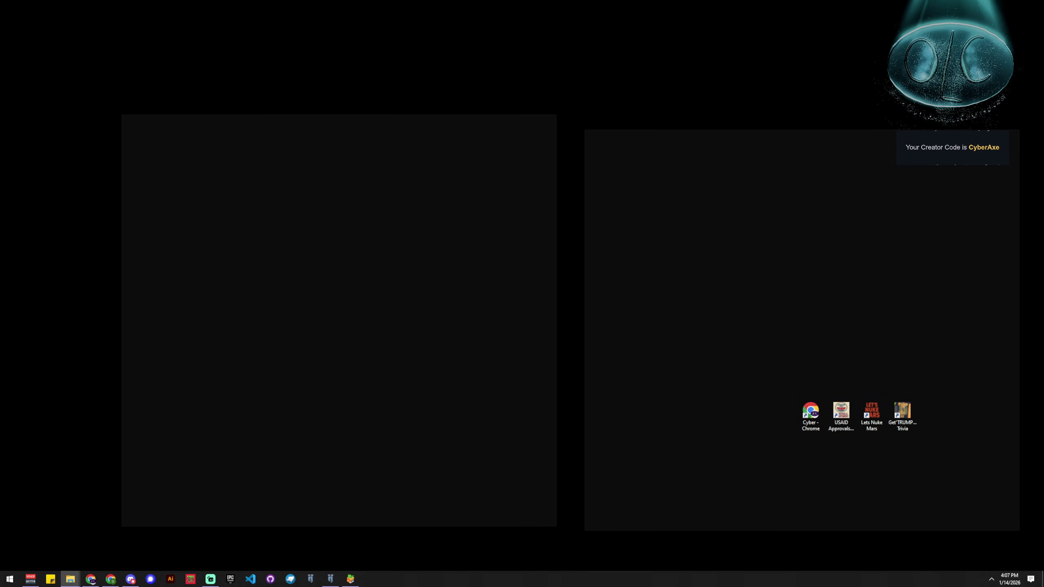
{"action": "key", "text": "super+comma"}
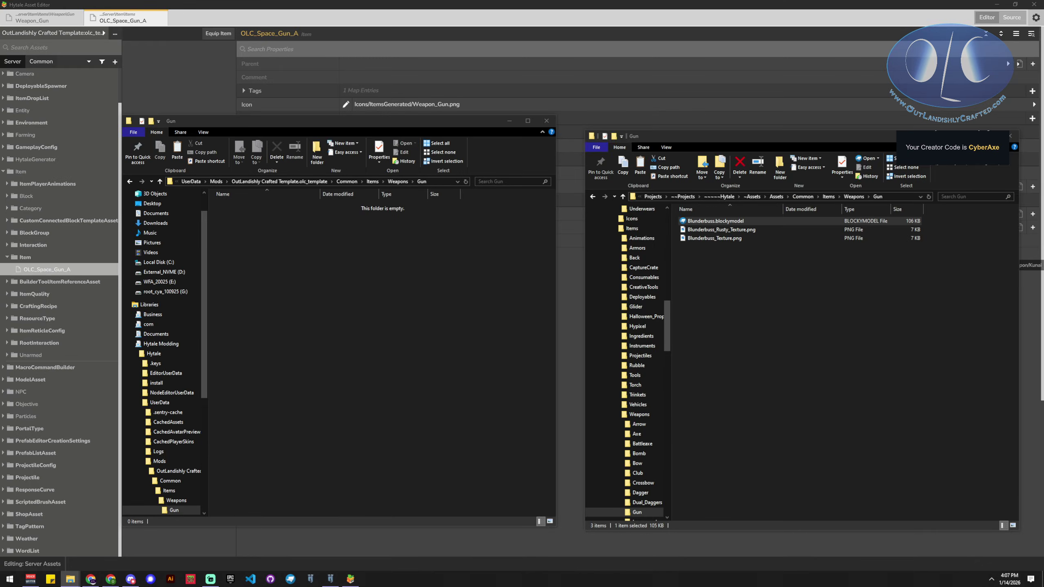
{"action": "left_click_drag", "start_coordinate": [1043, 230], "coordinate": [786, 135]}
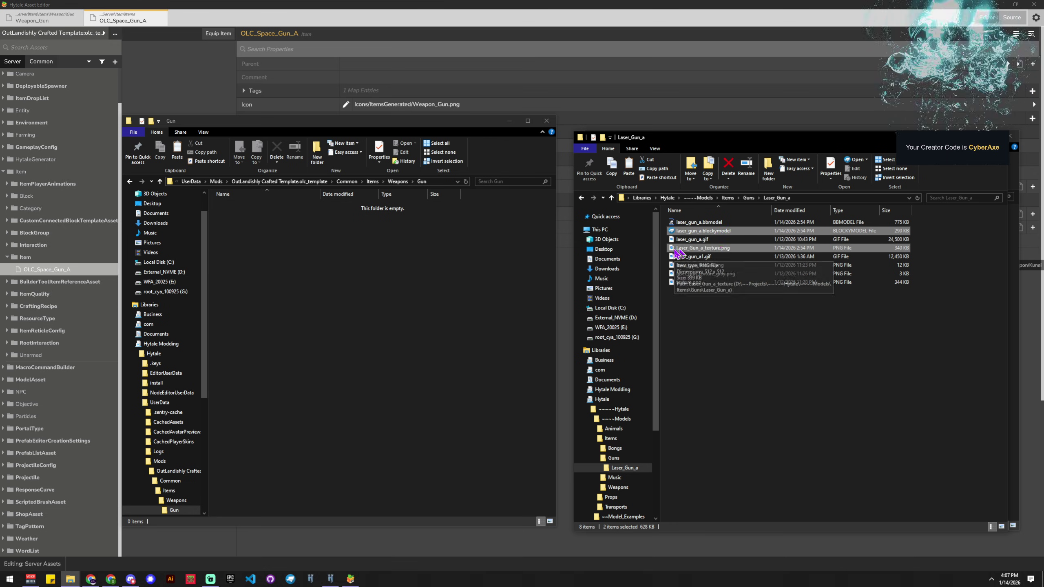
{"action": "left_click_drag", "start_coordinate": [675, 254], "coordinate": [491, 283]}
{"action": "right_click_drag", "start_coordinate": [482, 282], "coordinate": [317, 297]}
{"action": "left_click", "coordinate": [361, 314]}
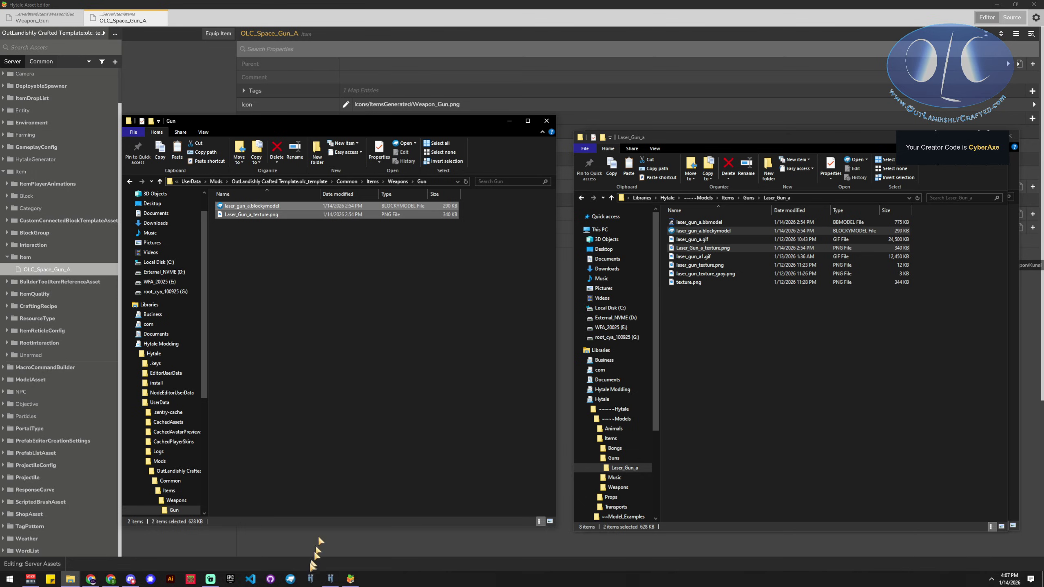
Switch to Blockbench, load the copied laser gun model and texture files, and close the separate texture project.
{"action": "mouse_move", "coordinate": [353, 583]}
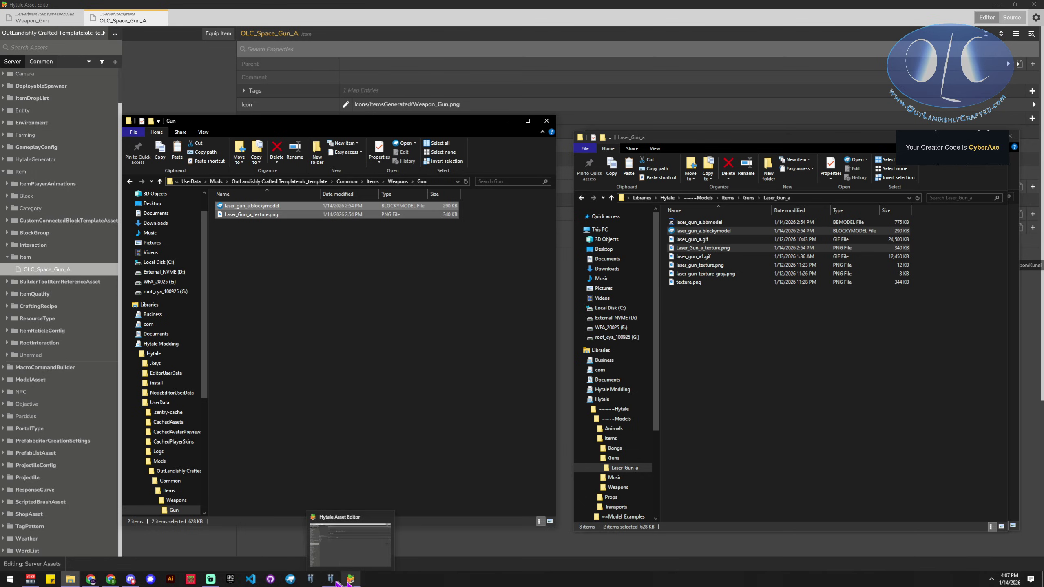
{"action": "left_click", "coordinate": [298, 582]}
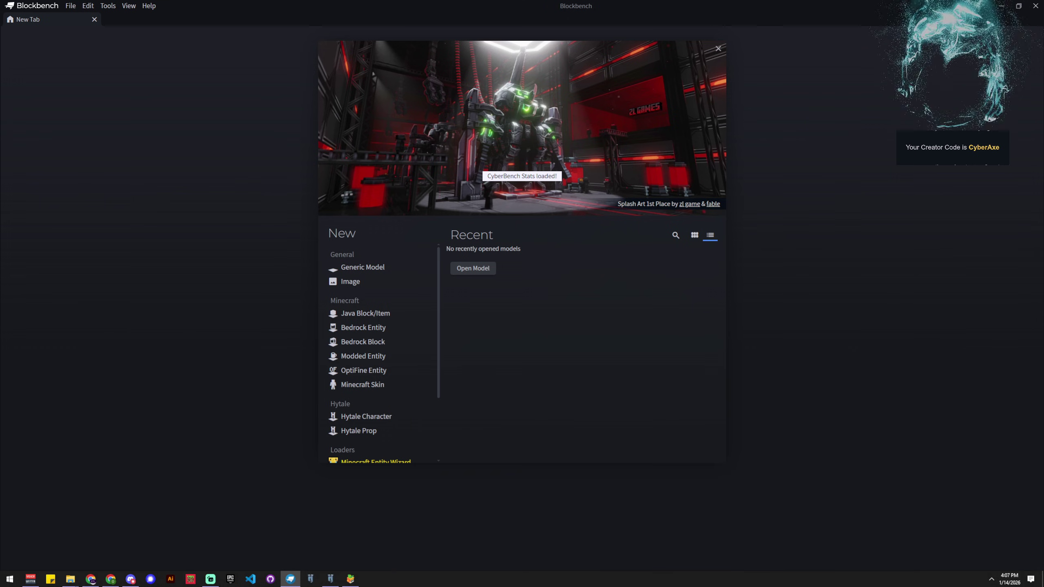
{"action": "left_click_drag", "start_coordinate": [541, 5], "coordinate": [333, 256]}
{"action": "left_click_drag", "start_coordinate": [257, 220], "coordinate": [369, 370]}
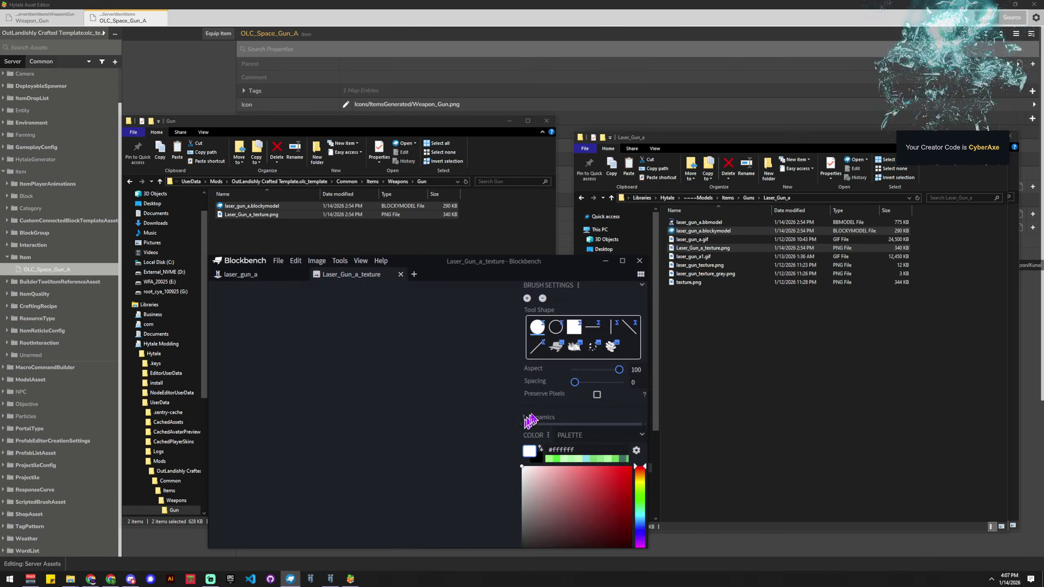
{"action": "left_click", "coordinate": [401, 274]}
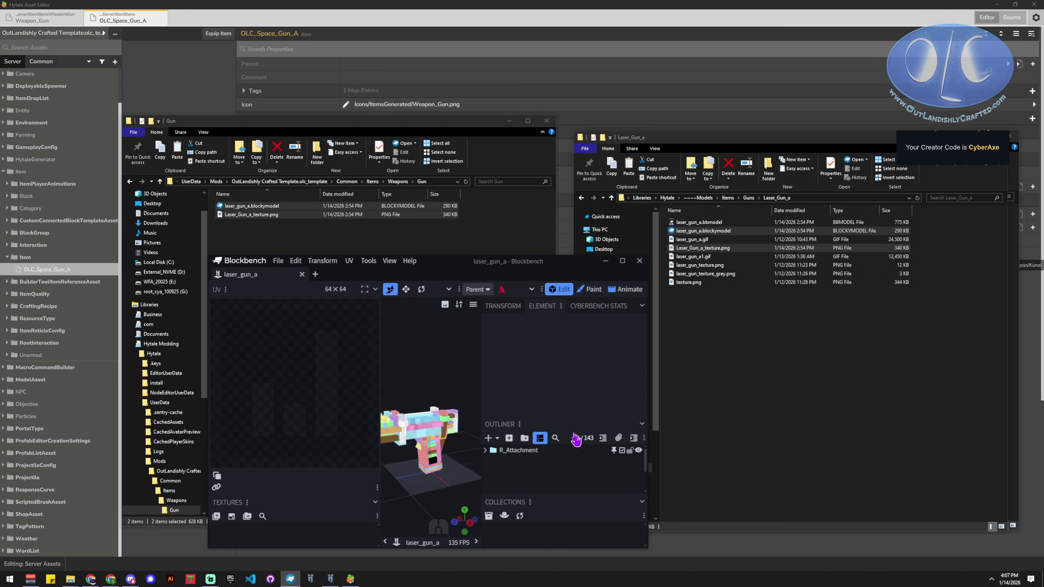
Import Laser_Gun_a_texture.png from the pack's Gun folder as the laser_gun_a model's texture, and move Blockbench off the screen.
{"action": "left_click", "coordinate": [262, 214]}
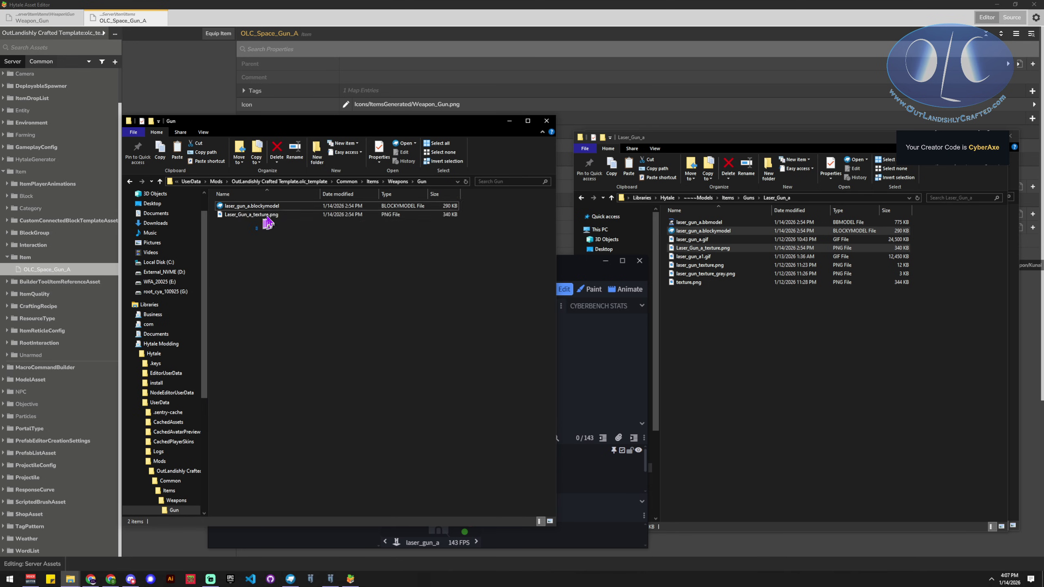
{"action": "left_click_drag", "start_coordinate": [263, 215], "coordinate": [303, 542]}
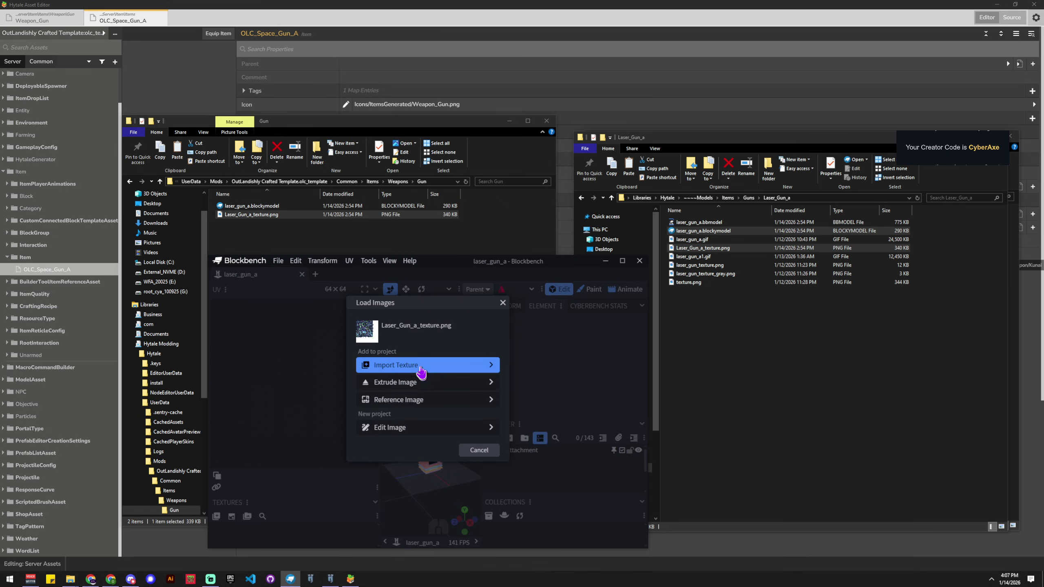
{"action": "left_click", "coordinate": [423, 367]}
{"action": "mouse_move", "coordinate": [448, 375]}
{"action": "left_mouse_down"}
{"action": "mouse_move", "coordinate": [419, 372]}
{"action": "mouse_move", "coordinate": [441, 356]}
{"action": "left_mouse_up"}
{"action": "left_click_drag", "start_coordinate": [549, 264], "coordinate": [674, 586]}
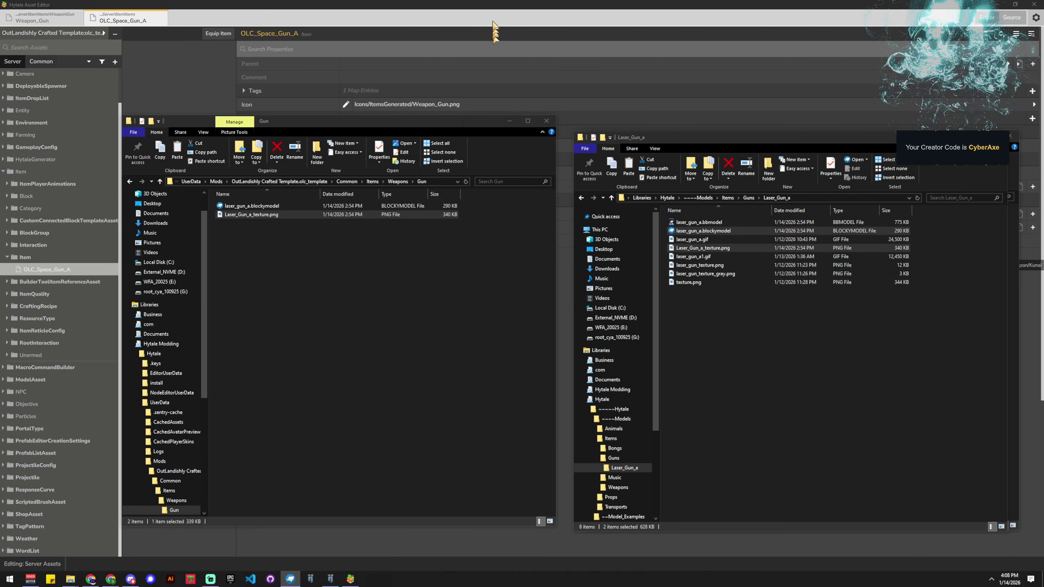
Return to the Hytale Asset Editor and set OLC_Space_Gun_A's Item Scale to 0.5 in its rendering properties.
{"action": "left_click", "coordinate": [493, 22]}
{"action": "left_click", "coordinate": [153, 179]}
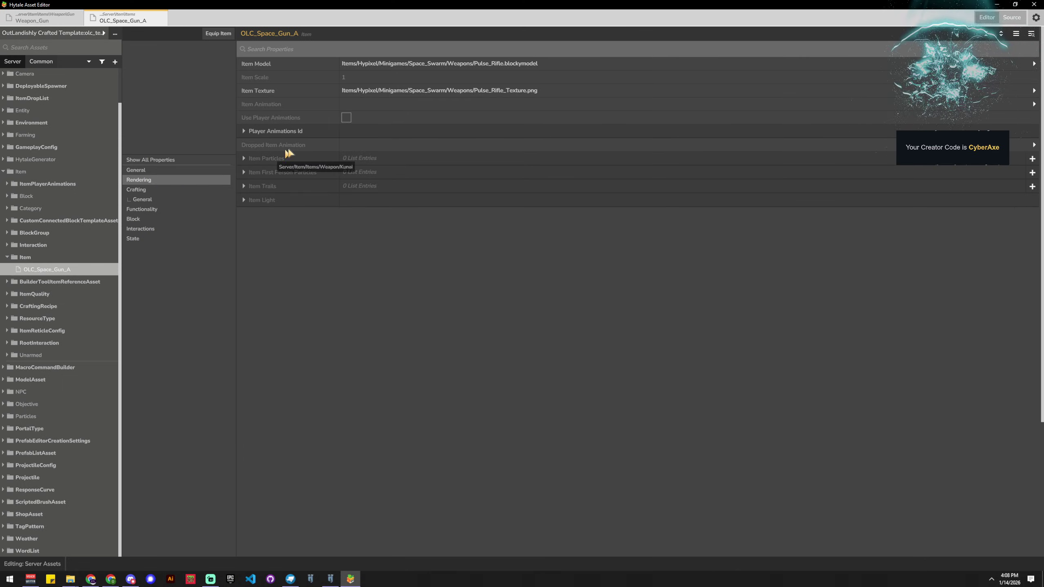
{"action": "left_click", "coordinate": [359, 78]}
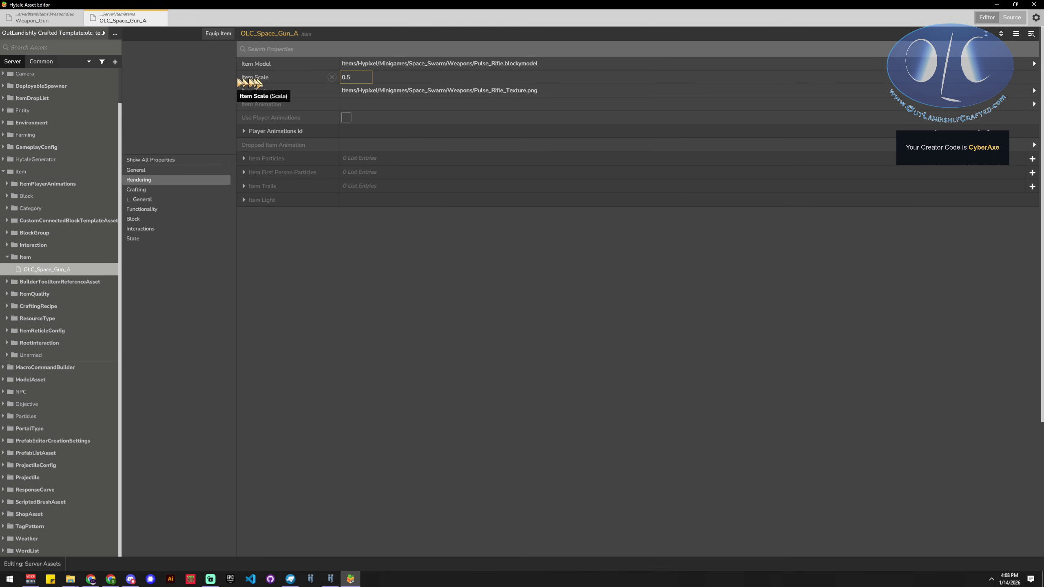
Set OLC_Space_Gun_A's Item Model to laser_gun_a.blockymodel from the template pack's Items/Weapons/Gun folder.
{"action": "left_click", "coordinate": [495, 64]}
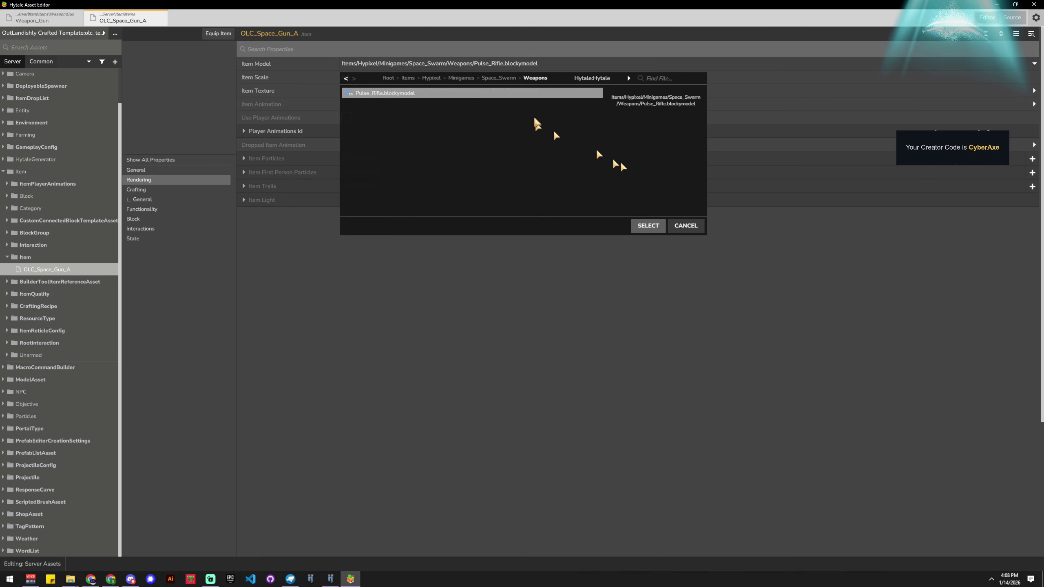
{"action": "left_click", "coordinate": [595, 78]}
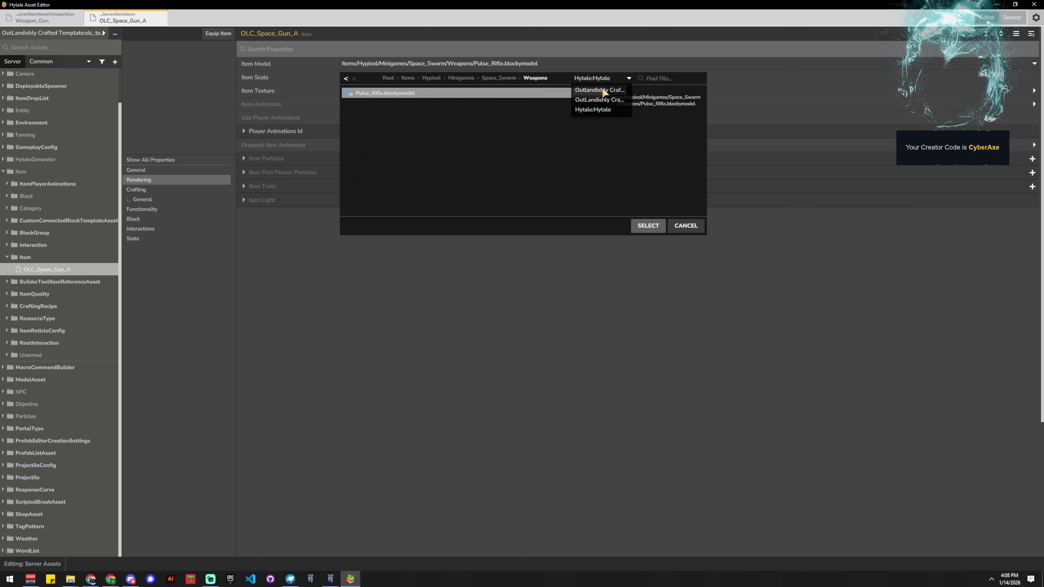
{"action": "left_click", "coordinate": [598, 100]}
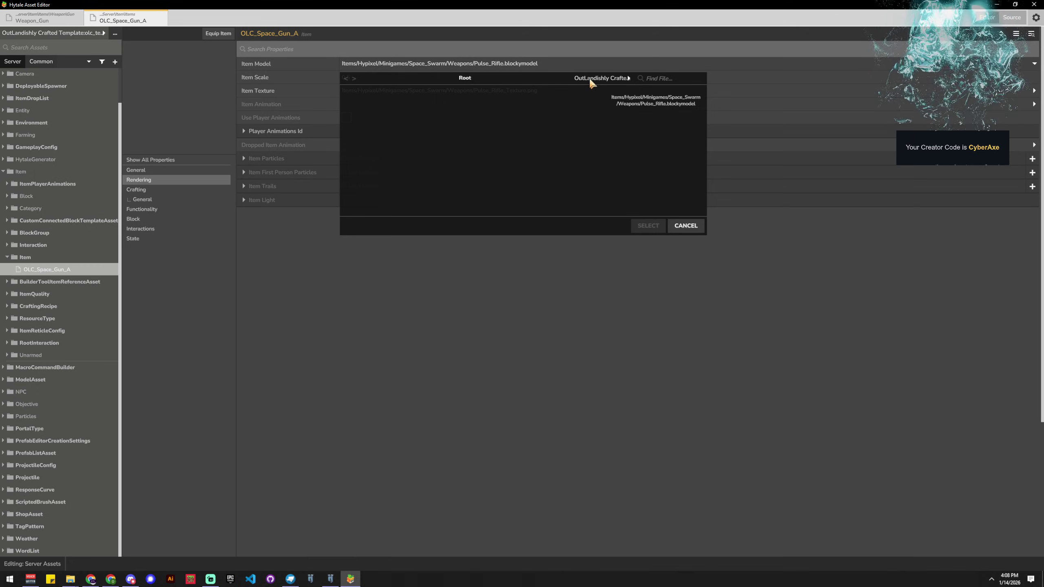
{"action": "left_click", "coordinate": [590, 80]}
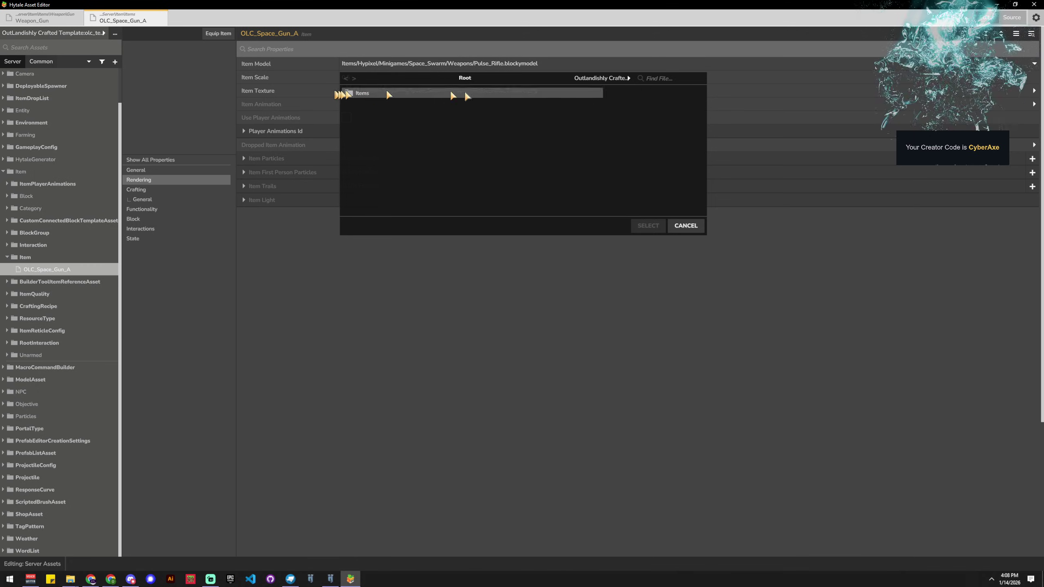
{"action": "double_click", "coordinate": [364, 94]}
{"action": "double_click", "coordinate": [372, 93]}
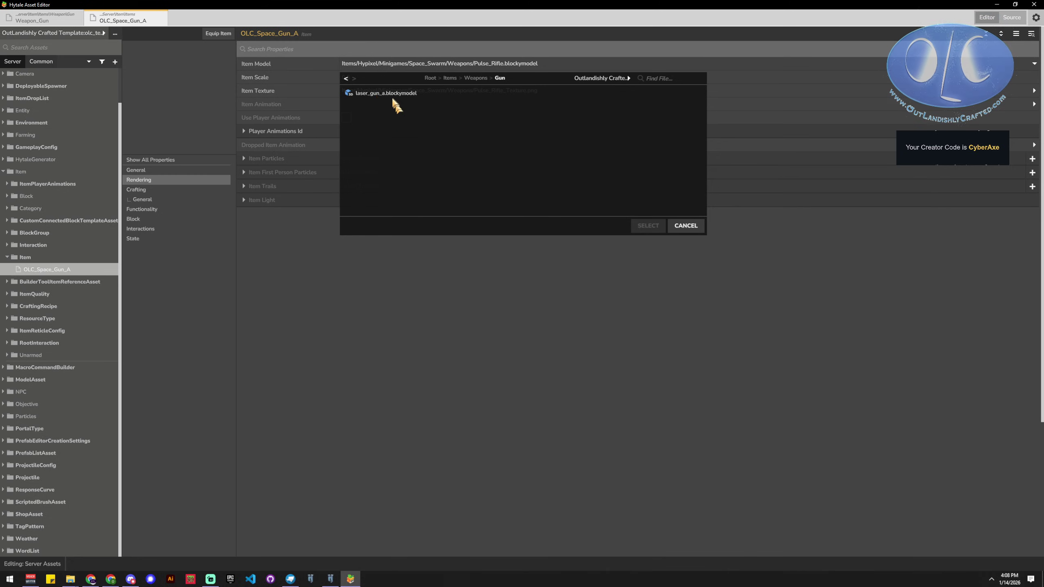
{"action": "left_click", "coordinate": [383, 94]}
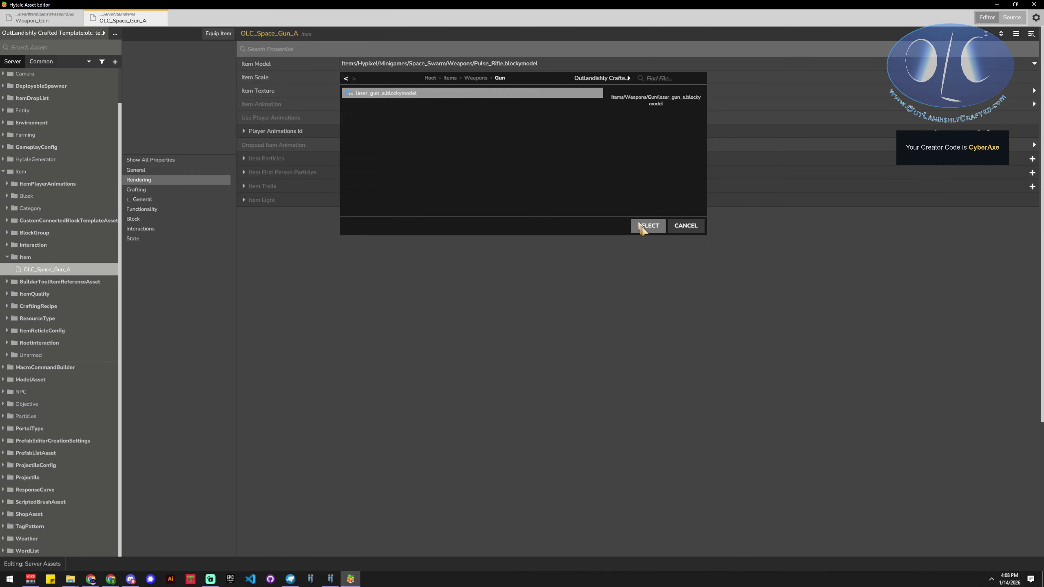
{"action": "left_click", "coordinate": [646, 226]}
Set OLC_Space_Gun_A's Item Texture to Laser_Gun_a_texture.png from the template pack's Items/Weapons/Gun folder.
{"action": "left_click", "coordinate": [409, 90]}
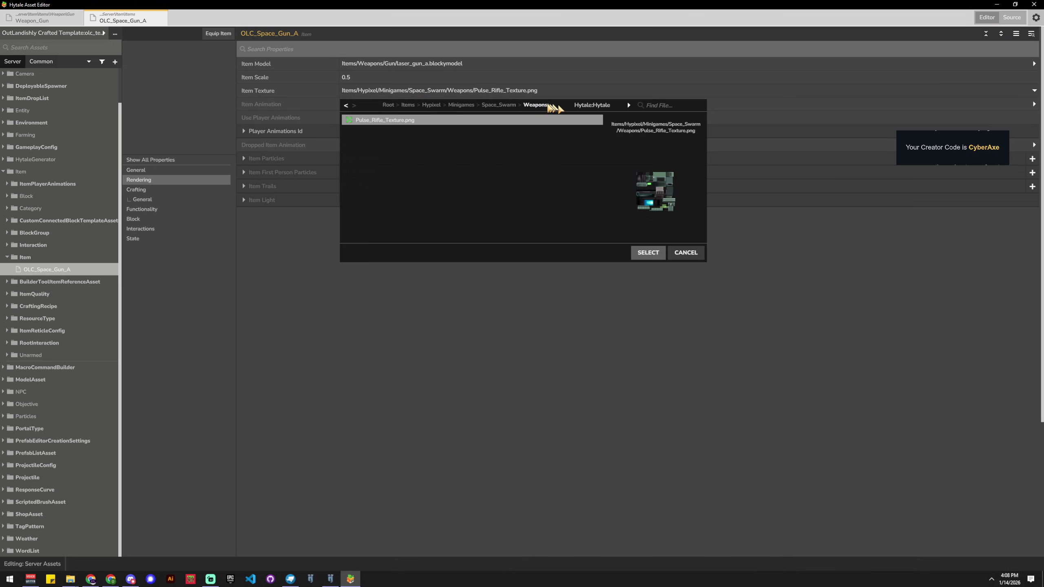
{"action": "left_click", "coordinate": [601, 106]}
{"action": "left_click", "coordinate": [599, 117]}
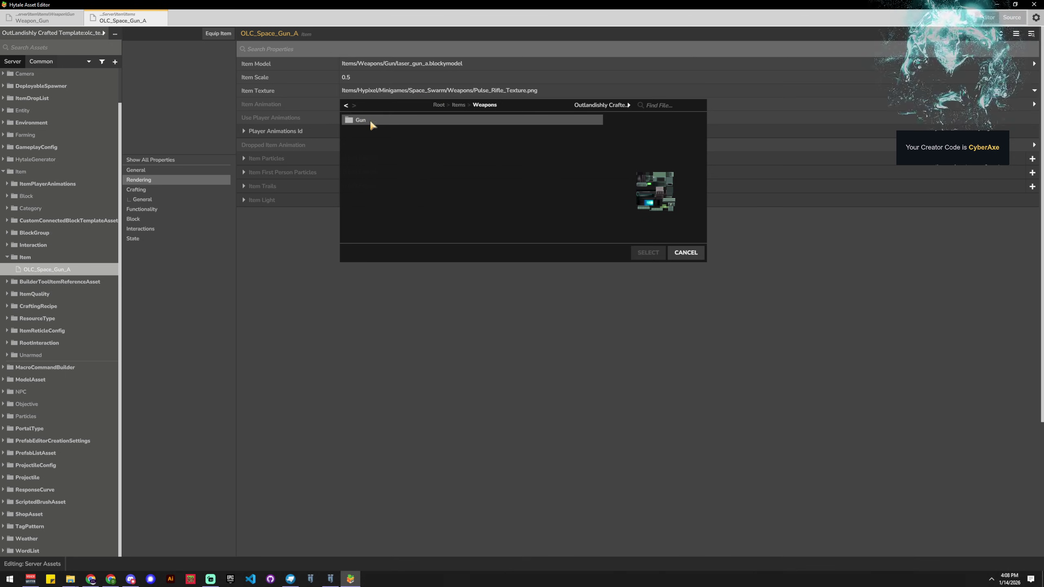
{"action": "double_click", "coordinate": [364, 120]}
{"action": "double_click", "coordinate": [372, 120]}
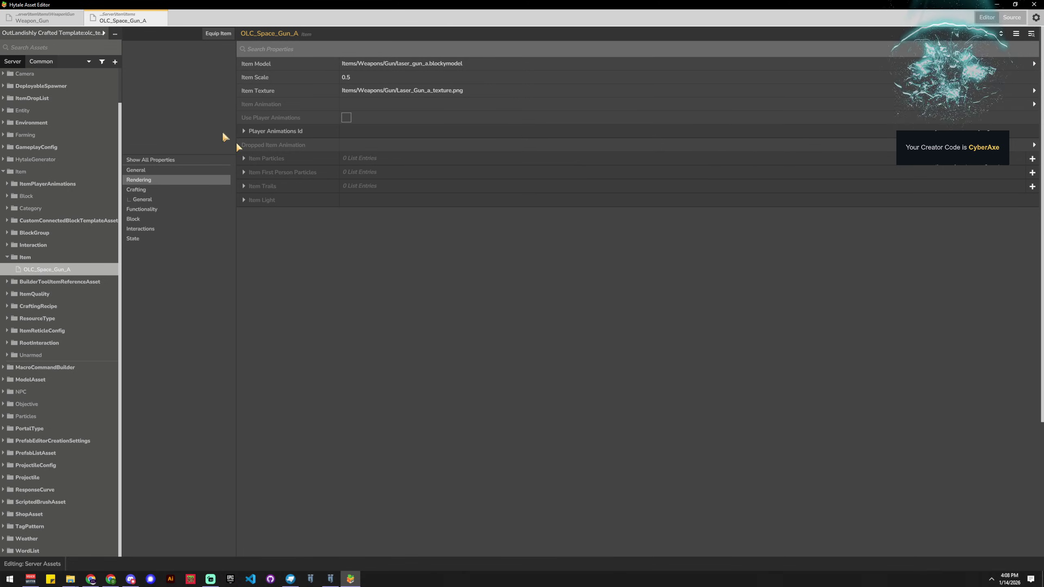
{"action": "left_click", "coordinate": [176, 169]}
{"action": "left_click", "coordinate": [170, 178]}
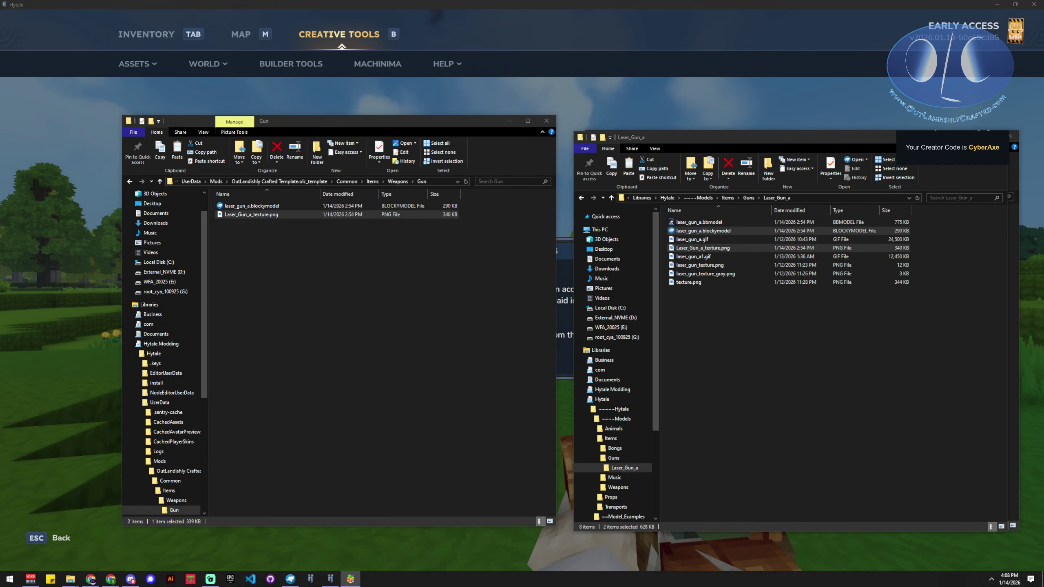
Close both File Explorer windows and leave the Creative Tools screen to return to the Hytale world.
{"action": "left_click", "coordinate": [546, 120]}
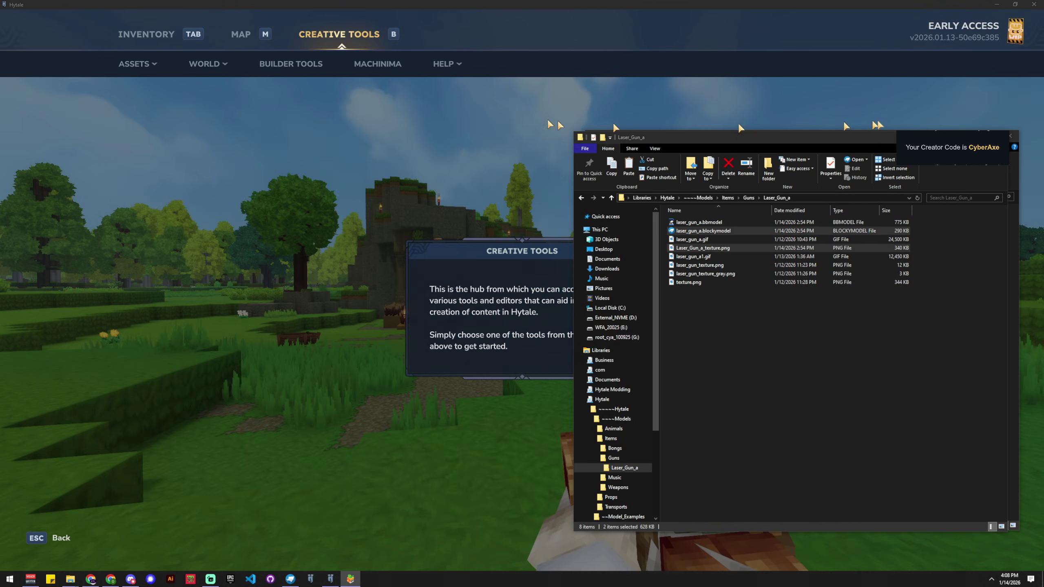
{"action": "left_click", "coordinate": [1010, 136]}
{"action": "left_click", "coordinate": [1013, 137]}
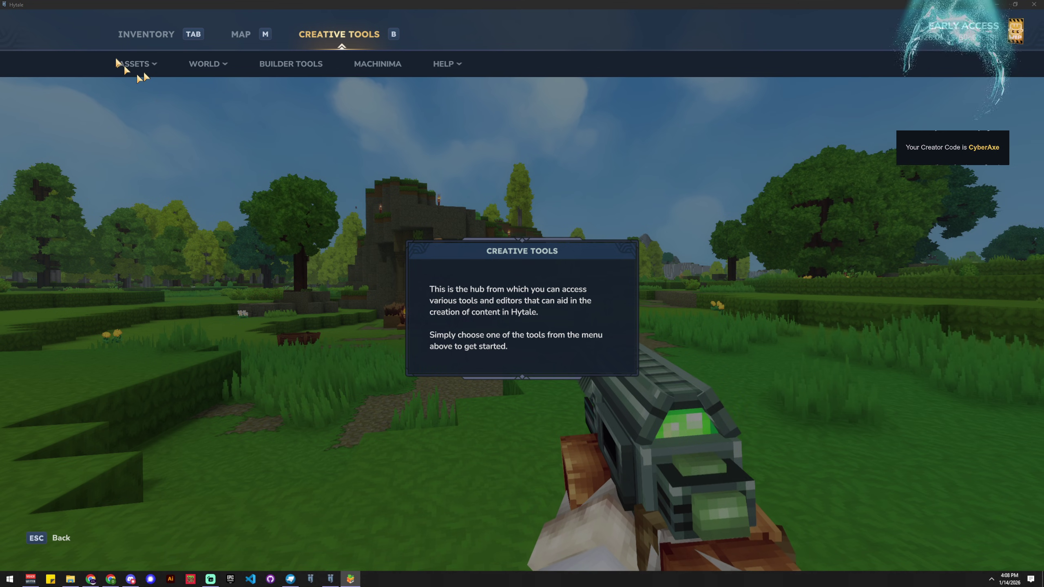
{"action": "key", "text": "Escape"}
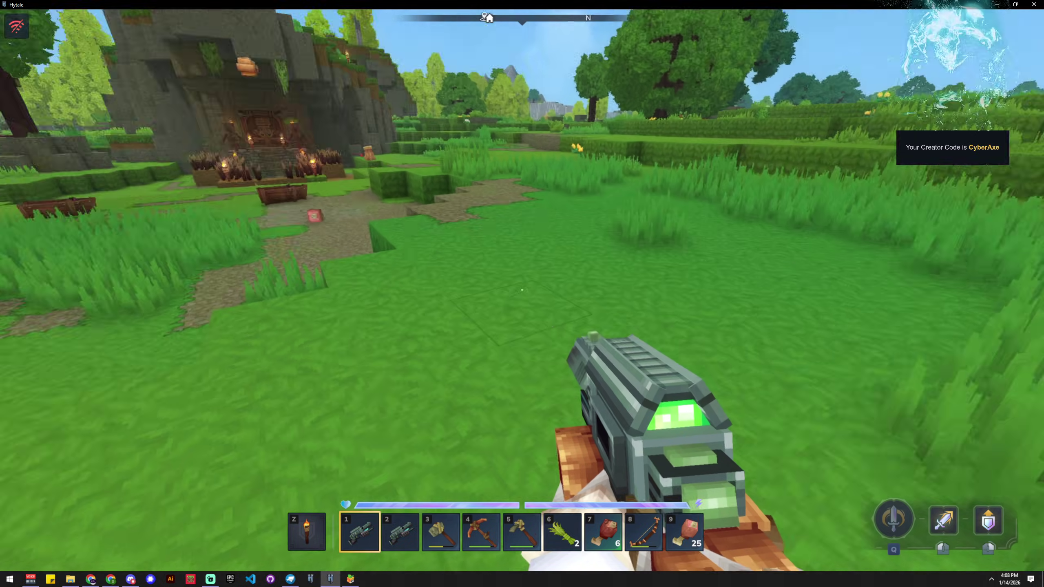
Open the inventory and remove the two old guns from hotbar slots 1 and 2.
{"action": "key", "text": "Tab"}
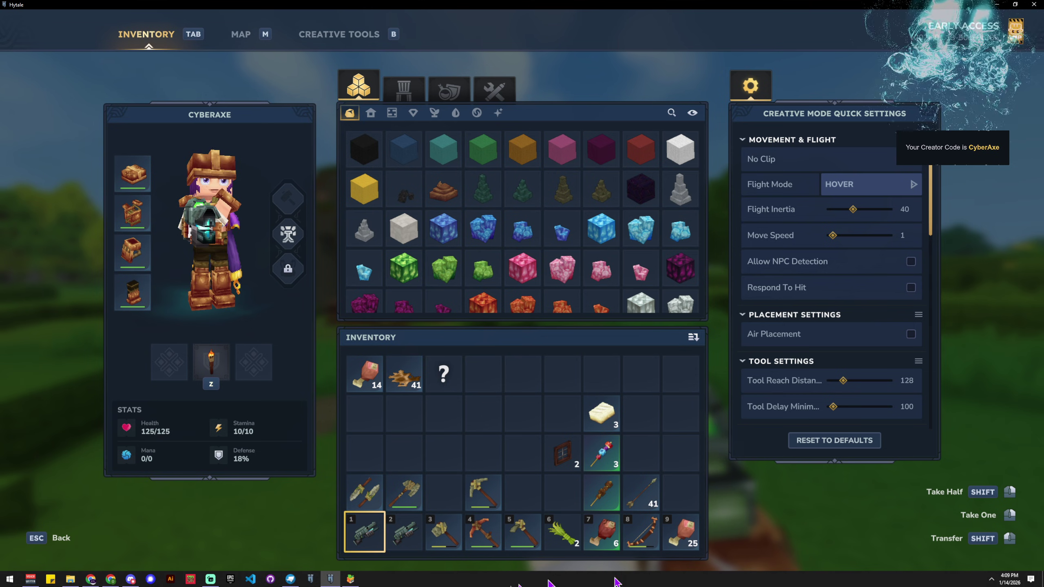
{"action": "left_click_drag", "start_coordinate": [365, 528], "coordinate": [419, 255]}
{"action": "left_click_drag", "start_coordinate": [410, 528], "coordinate": [460, 217]}
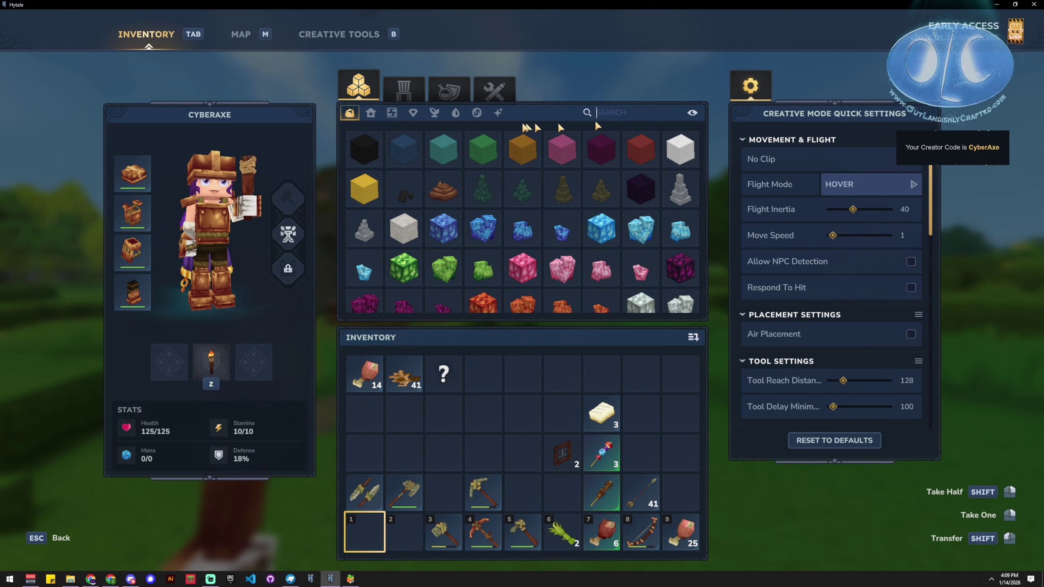
Search the creative item library for "gun", put the third gun into hotbar slot 1, and return to the world.
{"action": "type", "text": "gun"}
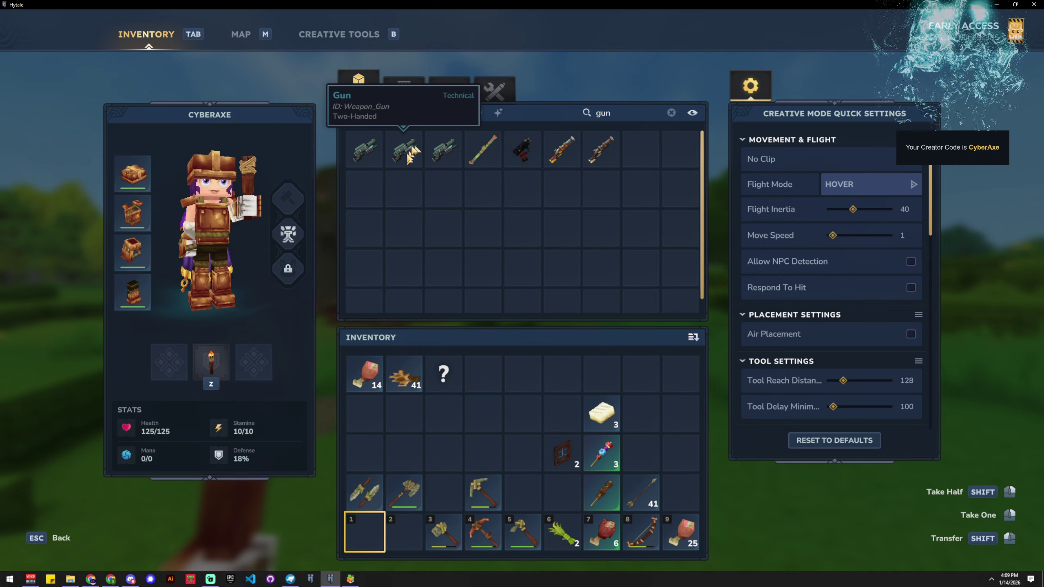
{"action": "left_click_drag", "start_coordinate": [443, 151], "coordinate": [364, 532]}
{"action": "key", "text": "Escape"}
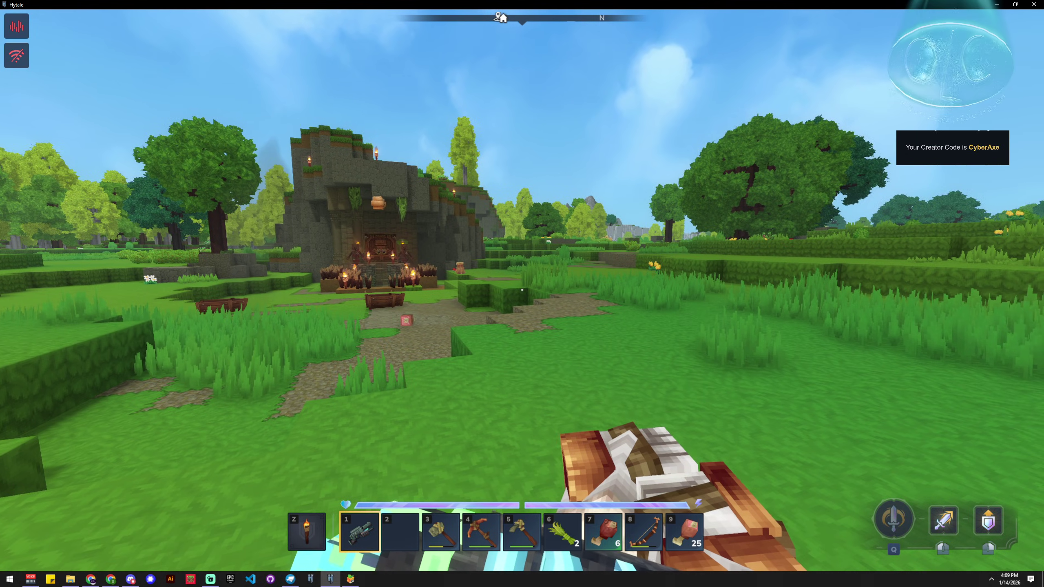
Re-equip the gun and examine how it is held in first-person and third-person views.
{"action": "key", "text": "9"}
{"action": "scroll", "coordinate": [522, 290], "scroll_direction": "up", "scroll_amount": 8}
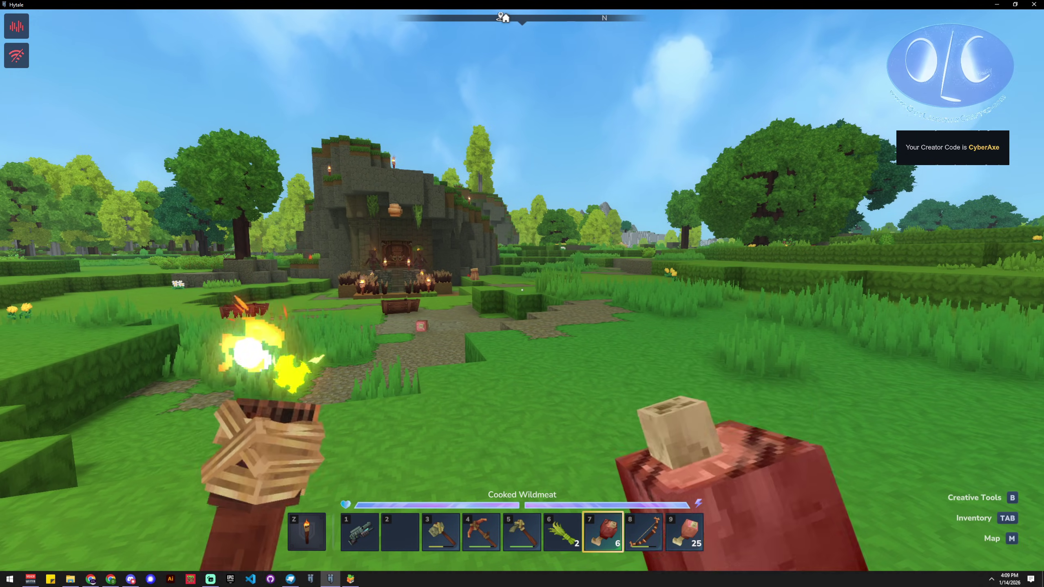
{"action": "scroll", "coordinate": [522, 293], "scroll_direction": "up", "scroll_amount": 1}
{"action": "scroll", "coordinate": [522, 293], "scroll_direction": "down", "scroll_amount": 1}
{"action": "left_click", "coordinate": [522, 289]}
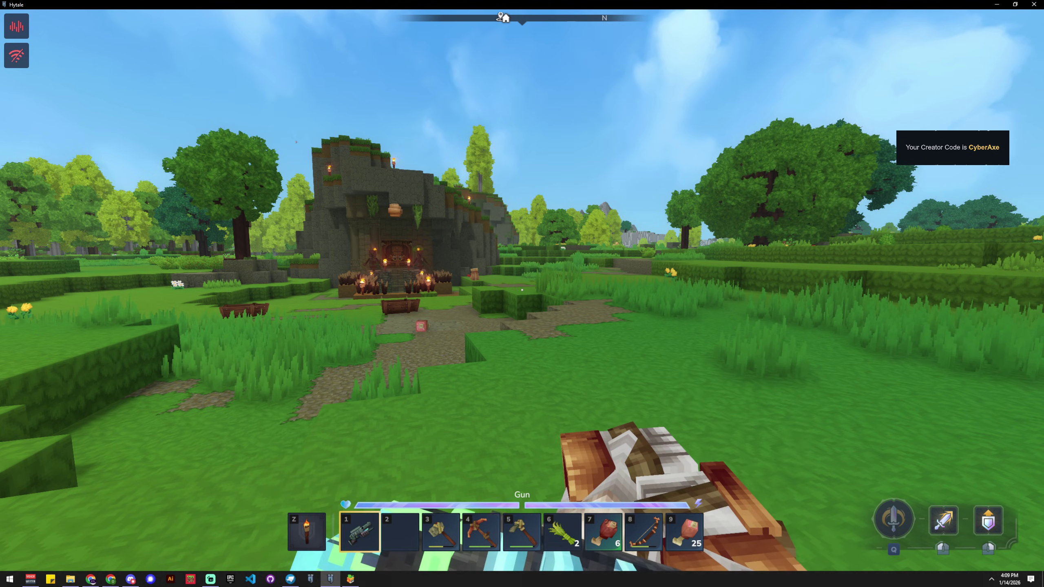
{"action": "key", "text": "v"}
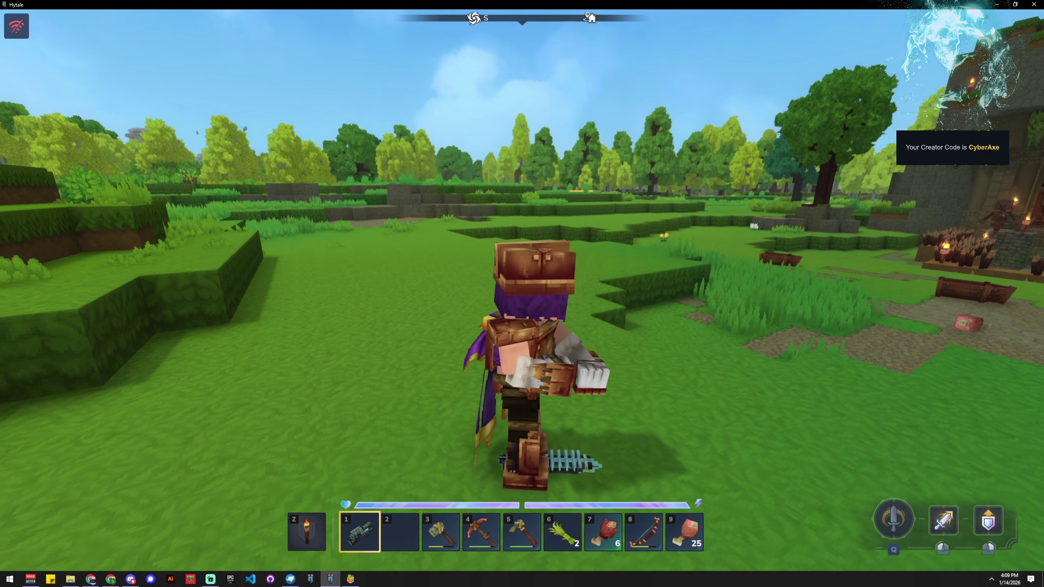
{"action": "key", "text": "v"}
{"action": "key", "text": "v"}
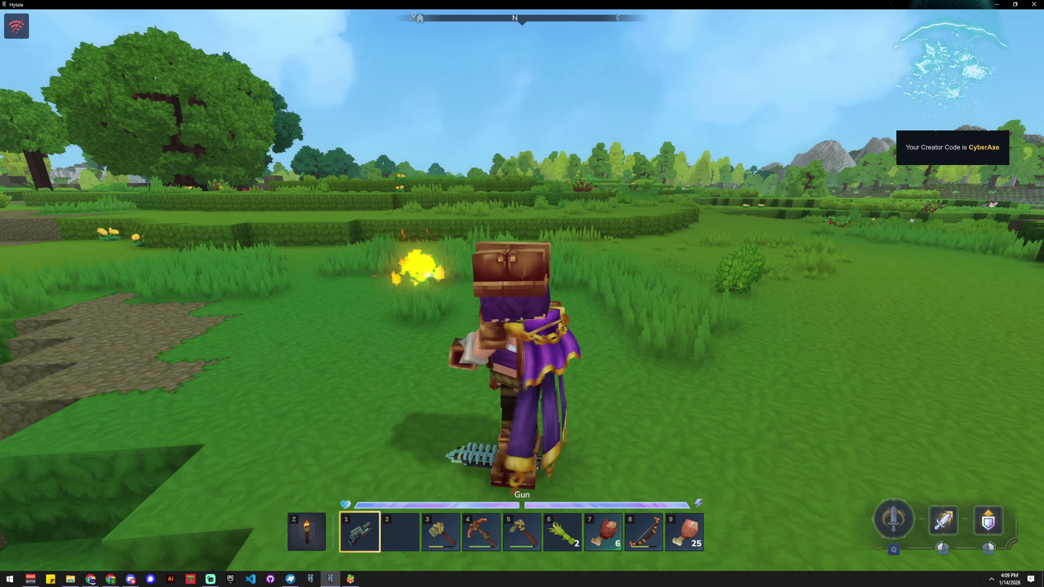
{"action": "key", "text": "v"}
{"action": "key", "text": "w"}
Switch to Blockbench, bring its window back full size, and expand and select the R_Attachment group.
{"action": "key", "text": "super"}
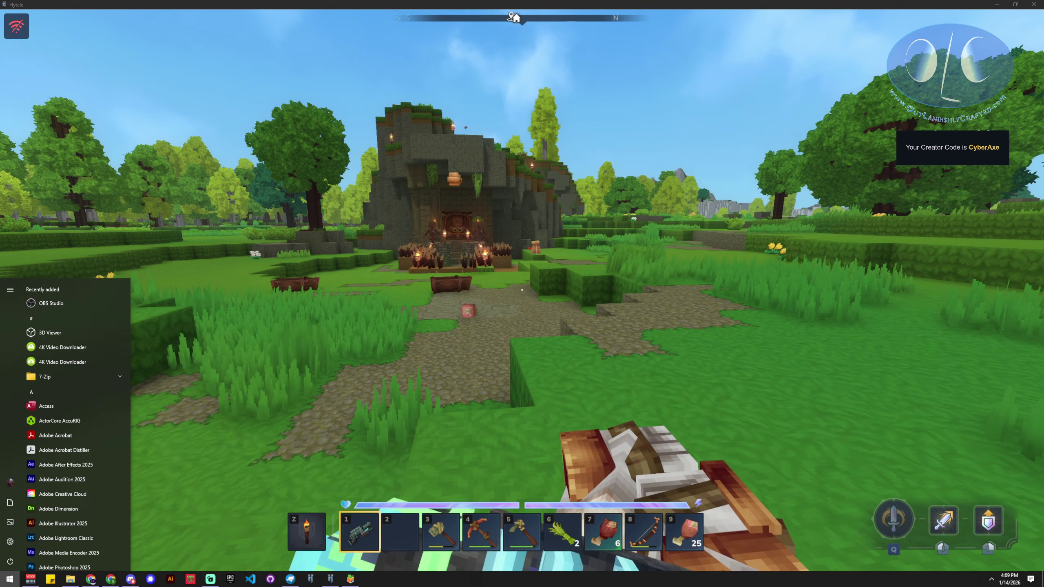
{"action": "left_click", "coordinate": [290, 579]}
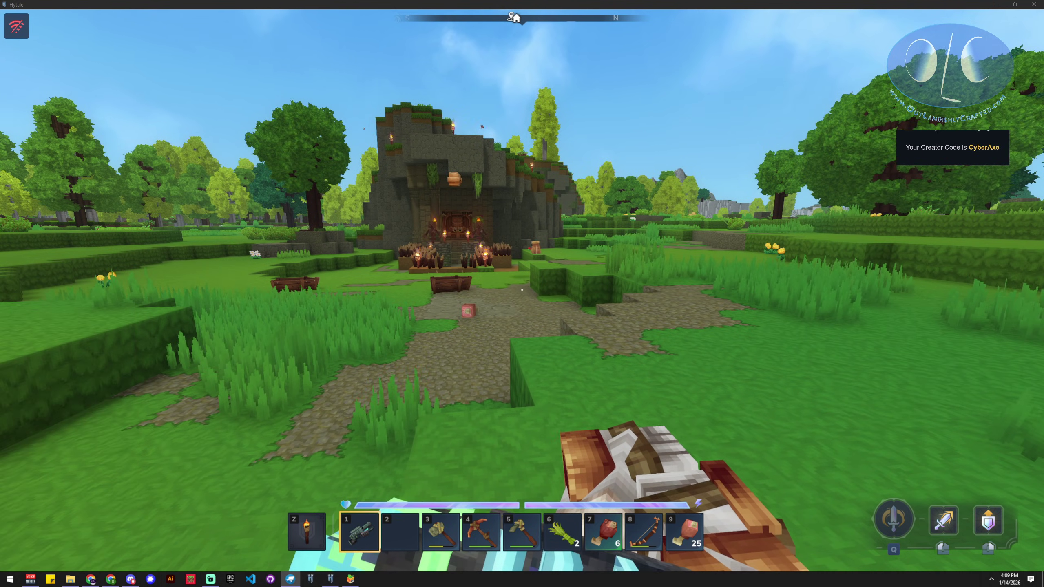
{"action": "left_click_drag", "start_coordinate": [487, 584], "coordinate": [483, 117]}
{"action": "double_click", "coordinate": [480, 115]}
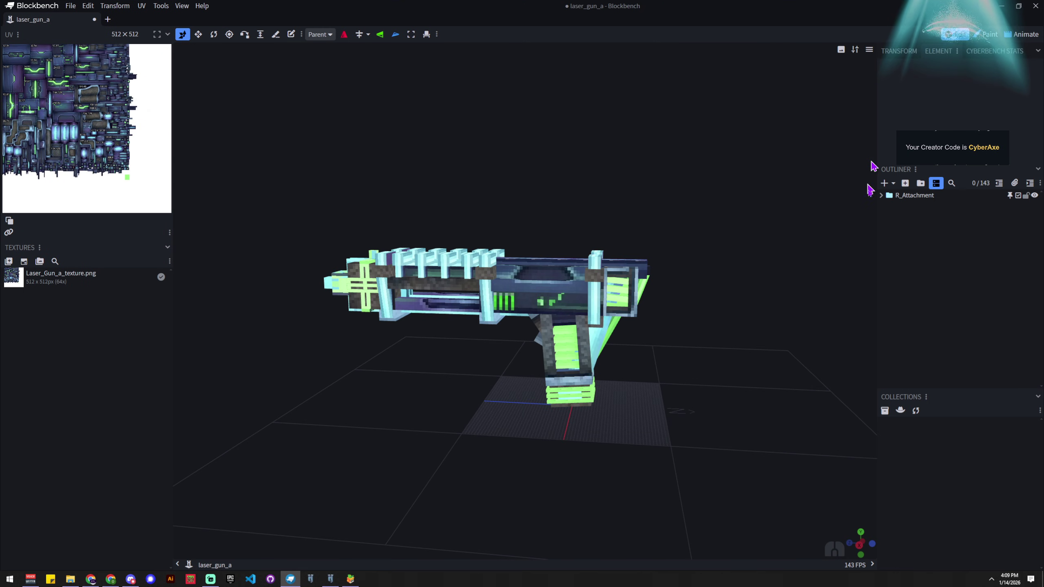
{"action": "left_click", "coordinate": [881, 195]}
{"action": "left_click", "coordinate": [900, 196]}
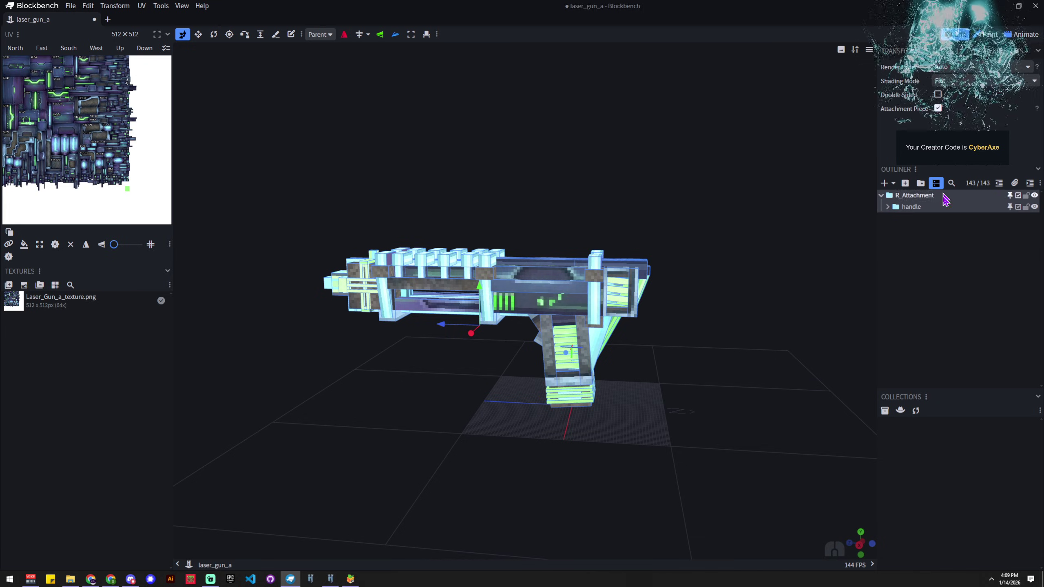
Export the model as a Hytale Blockymodel, overwriting laser_gun_a.blockymodel in the pack's Gun folder.
{"action": "left_click", "coordinate": [70, 5]}
{"action": "mouse_move", "coordinate": [90, 167]}
{"action": "left_click", "coordinate": [190, 164]}
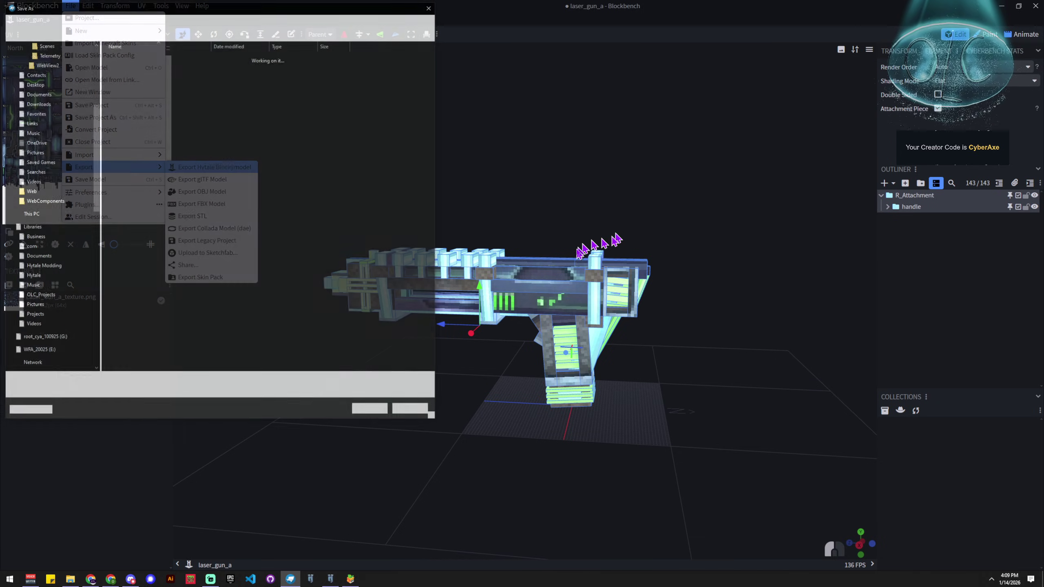
{"action": "left_click", "coordinate": [150, 62]}
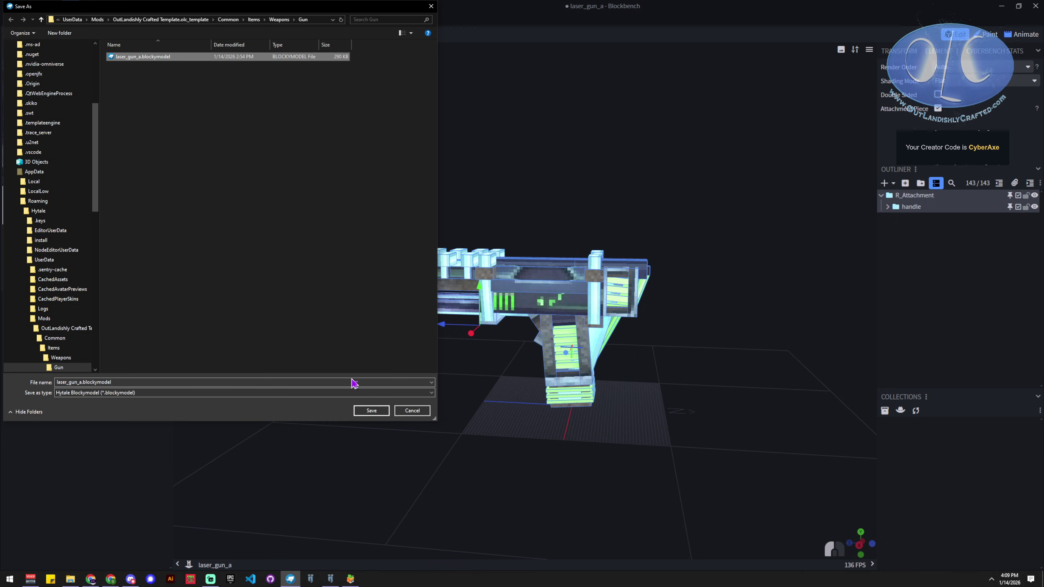
{"action": "left_click", "coordinate": [371, 410]}
{"action": "left_click", "coordinate": [541, 290]}
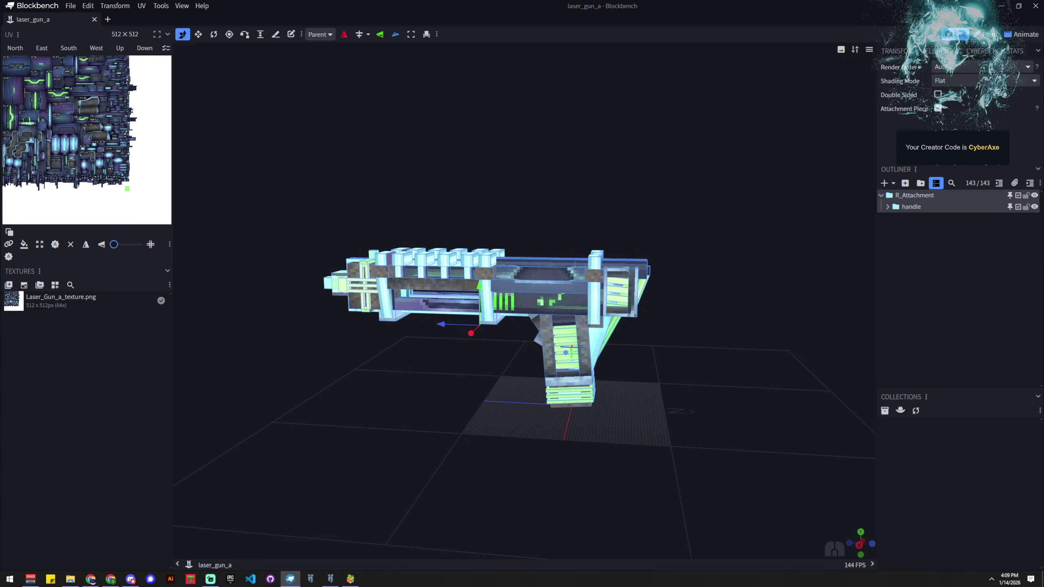
{"action": "left_click", "coordinate": [108, 19]}
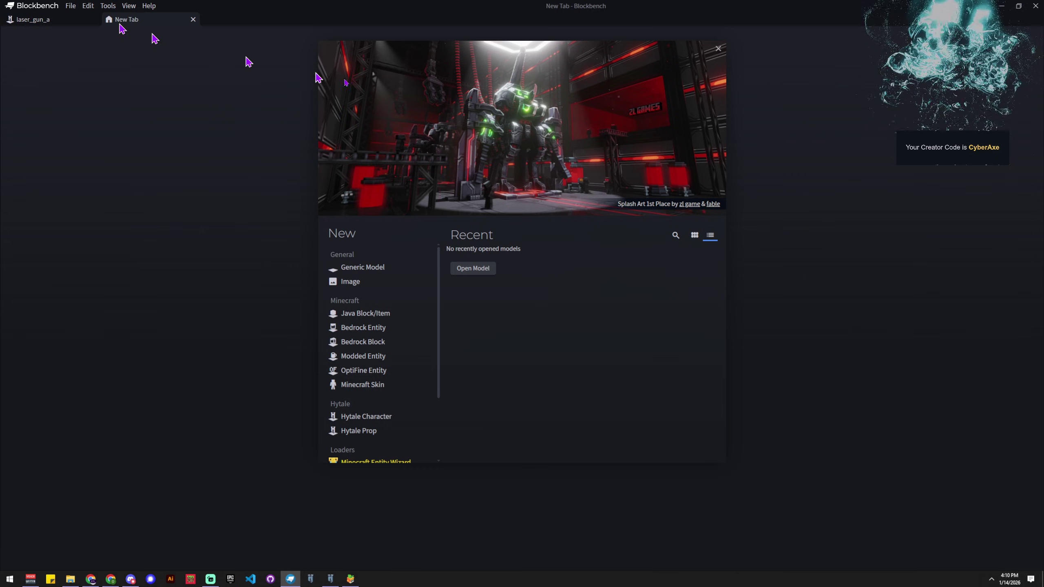
{"action": "left_click", "coordinate": [485, 270]}
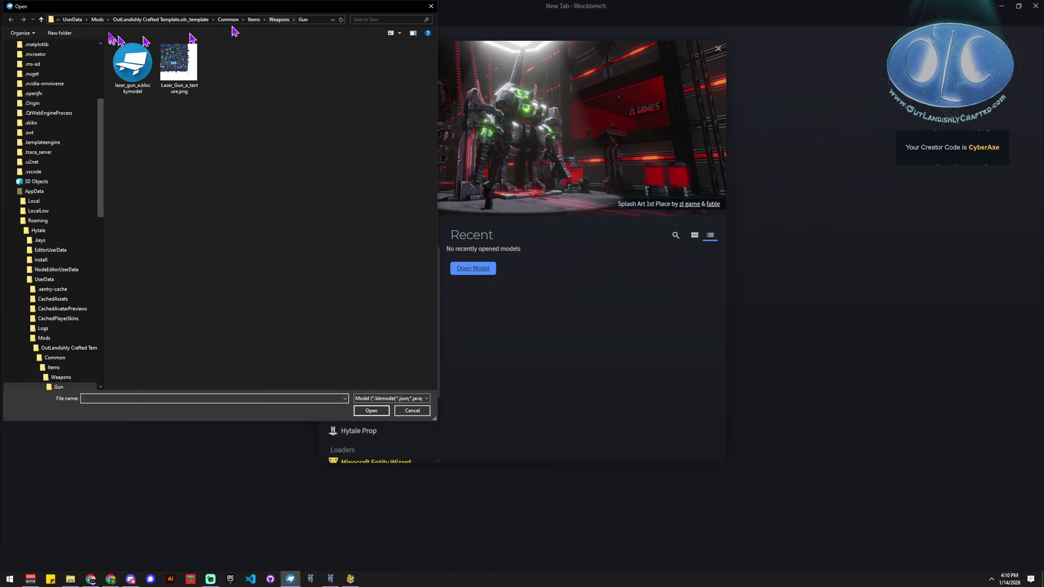
{"action": "left_click", "coordinate": [412, 410]}
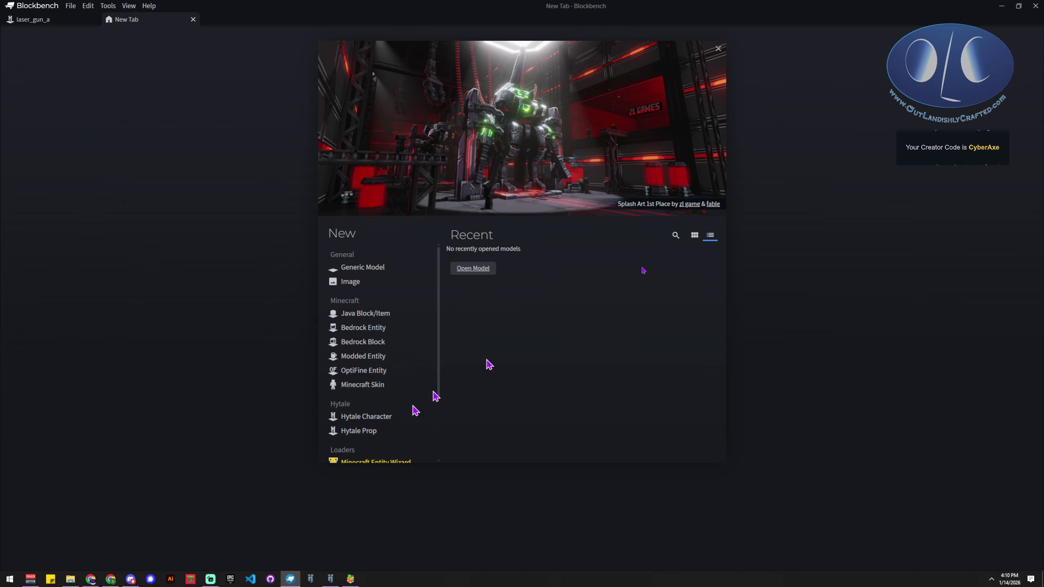
{"action": "left_click", "coordinate": [193, 20]}
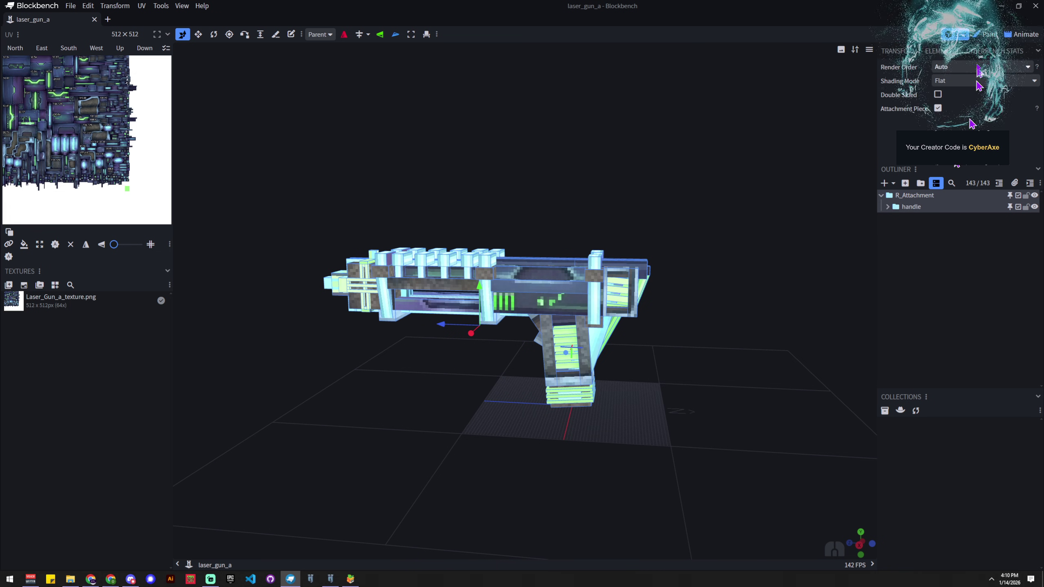
Return to the Hytale world and swap between hotbar slots 1 and 2 to check the re-exported gun in hand.
{"action": "key", "text": "alt+Tab"}
{"action": "key", "text": "w"}
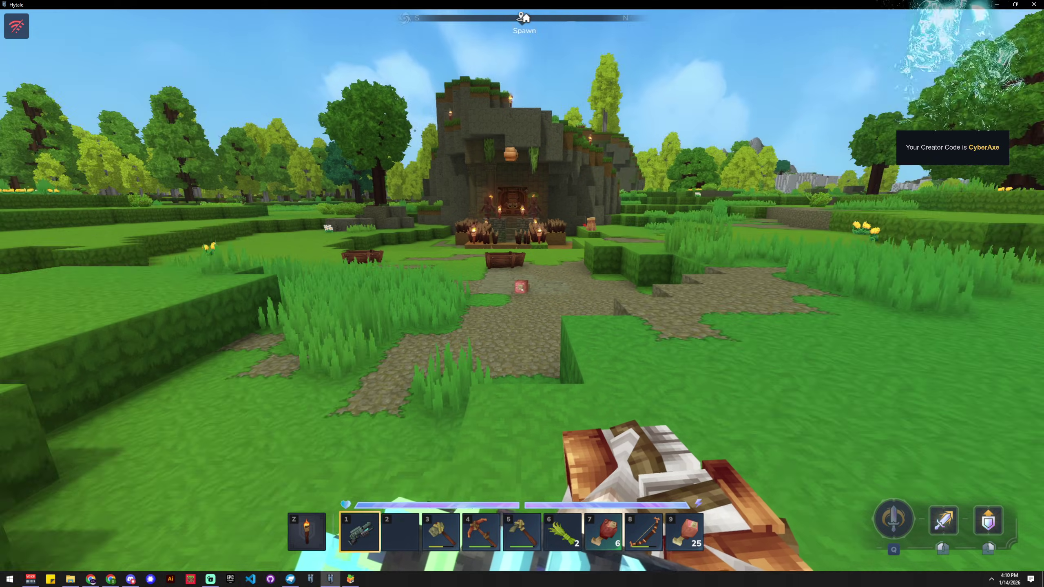
{"action": "key", "text": "2"}
{"action": "key", "text": "1"}
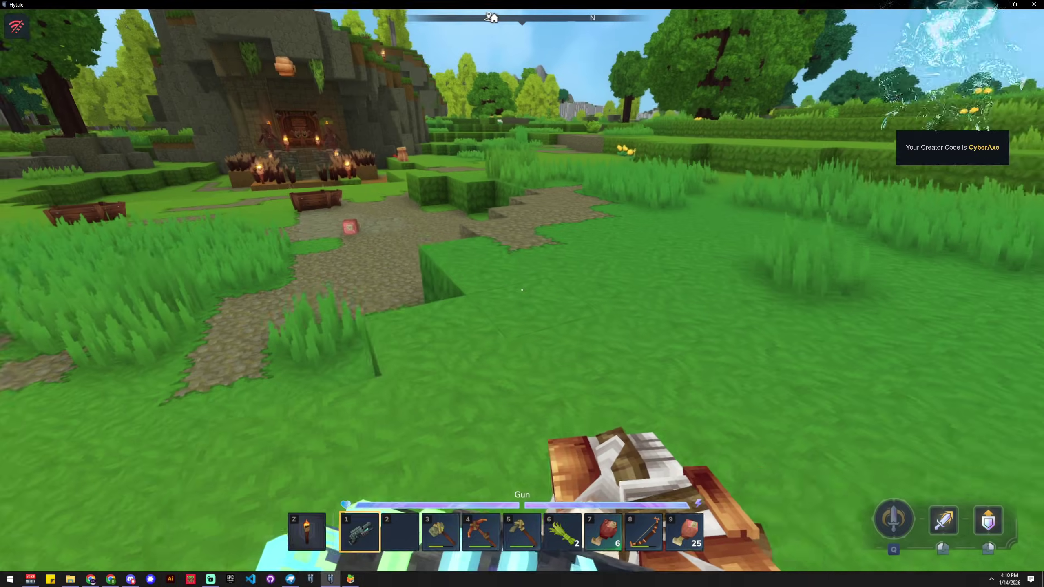
{"action": "key", "text": "2"}
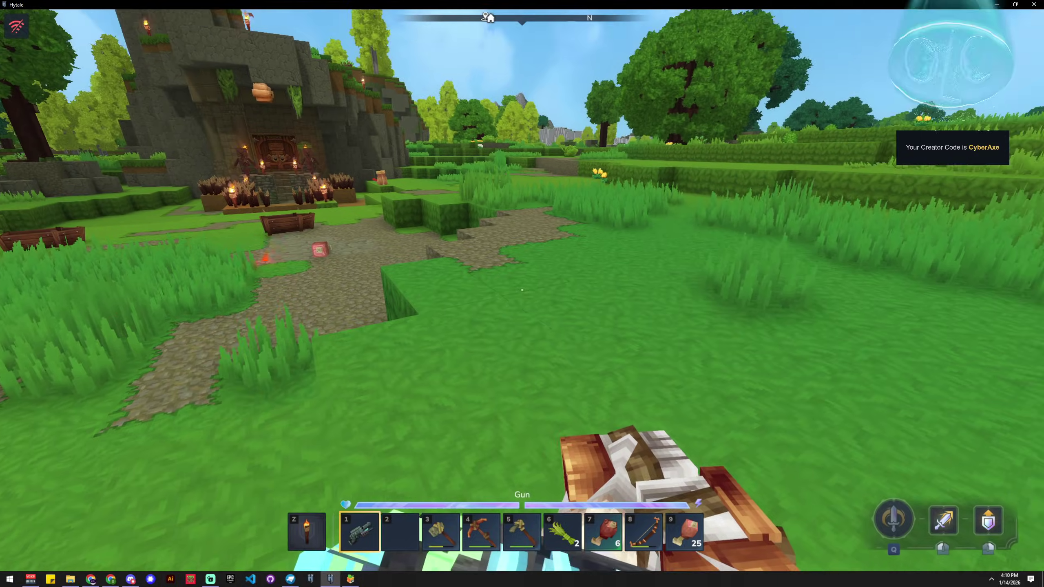
Quit to the main menu and reload the Day1 world so the re-exported gun model is loaded.
{"action": "key", "text": "Escape"}
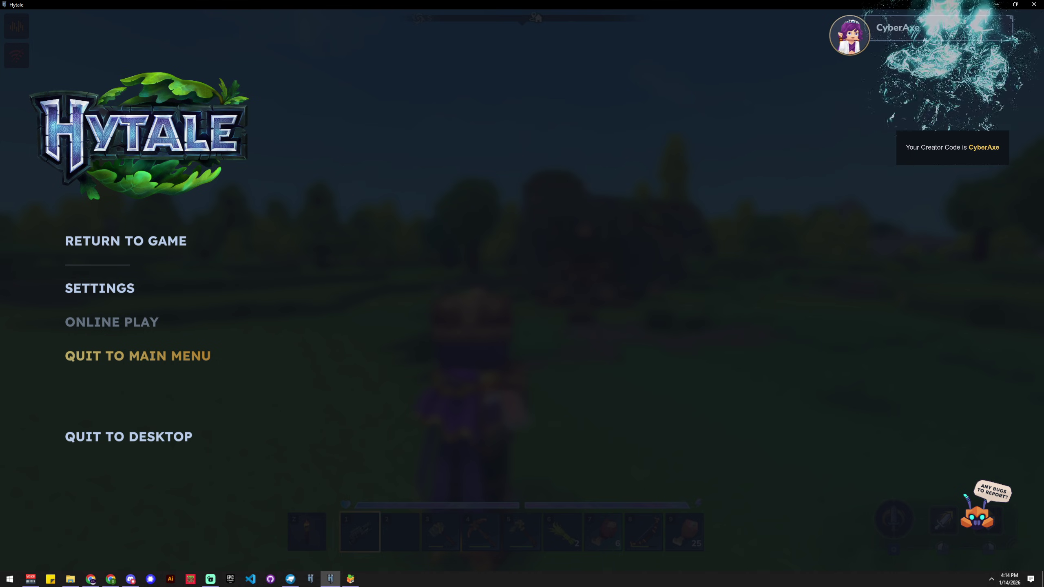
{"action": "left_click", "coordinate": [164, 356]}
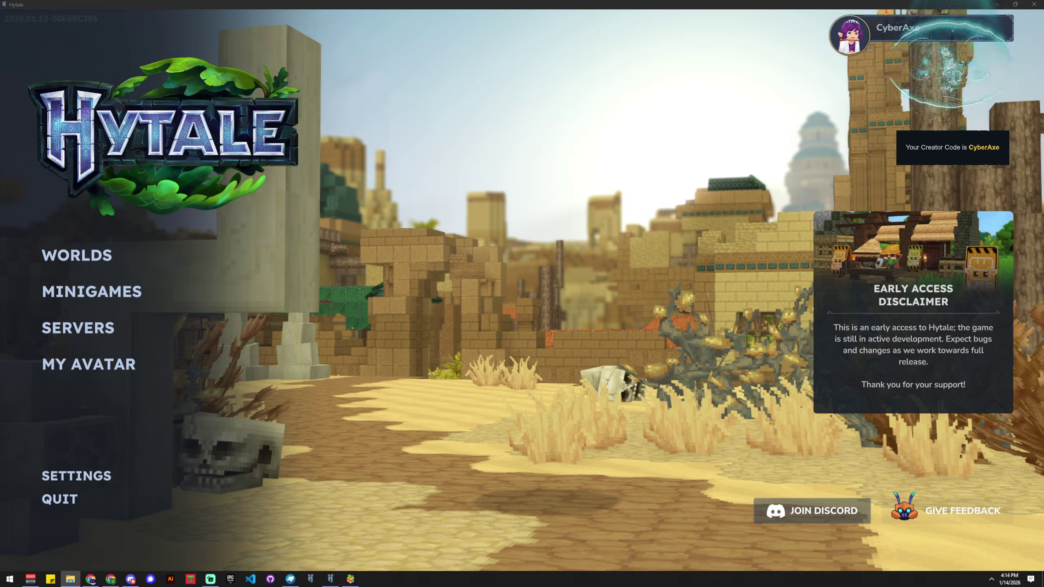
{"action": "left_click", "coordinate": [100, 257]}
{"action": "left_click", "coordinate": [100, 257]}
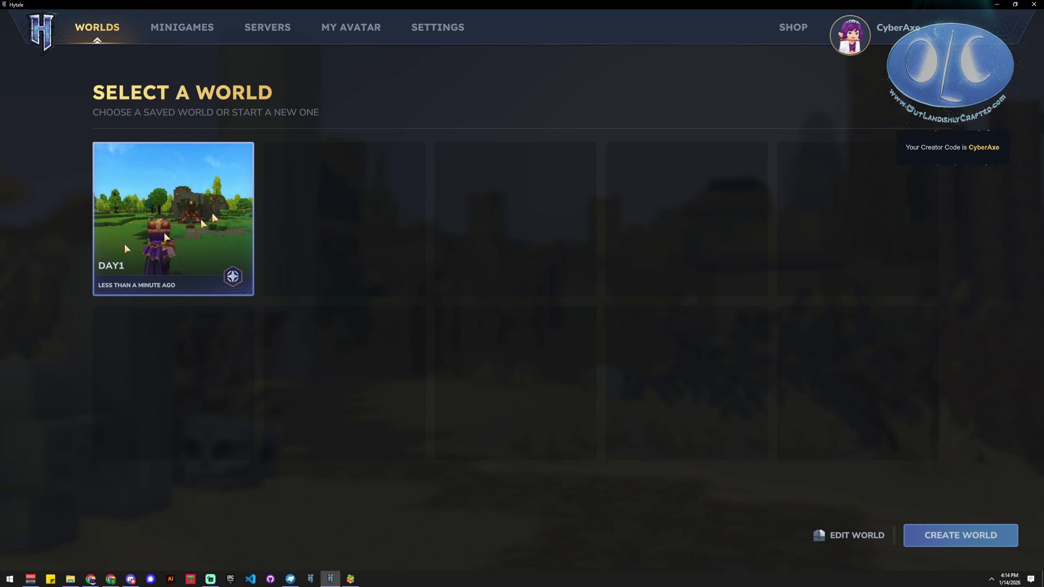
{"action": "left_click", "coordinate": [206, 214]}
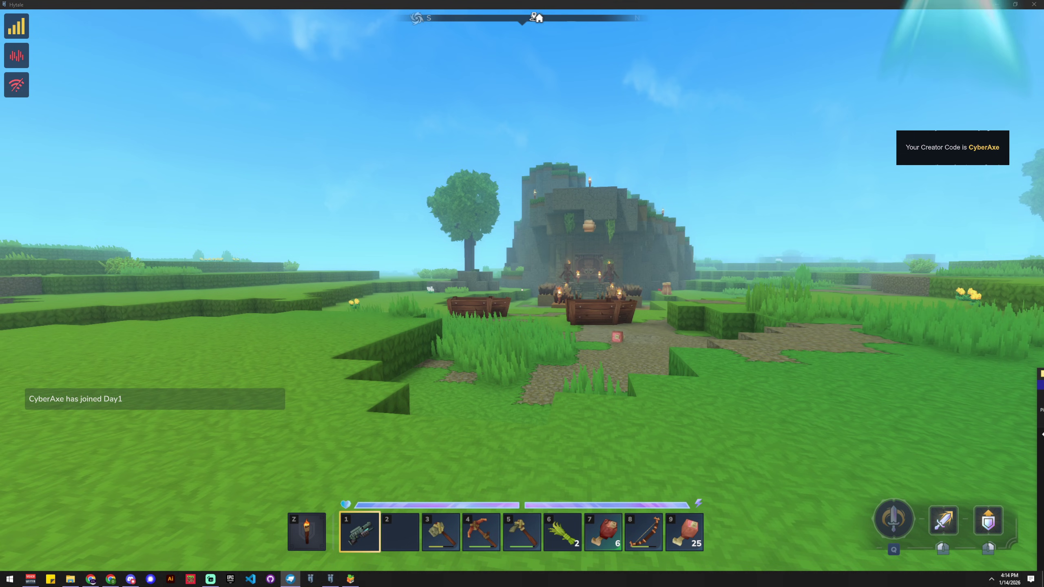
Examine the held gun in first-person and third-person views after rejoining the world.
{"action": "left_click", "coordinate": [522, 290]}
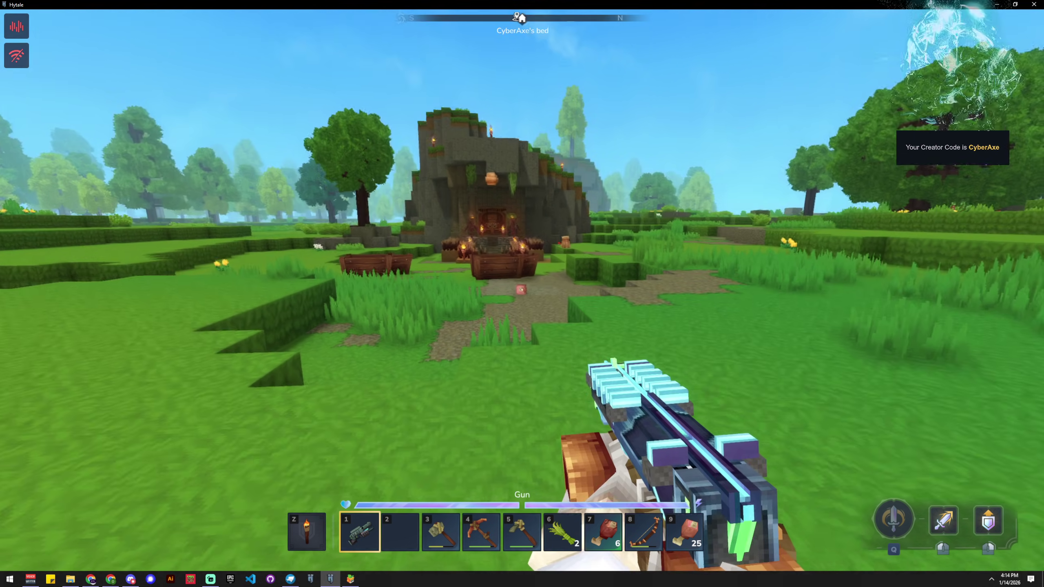
{"action": "key", "text": "v"}
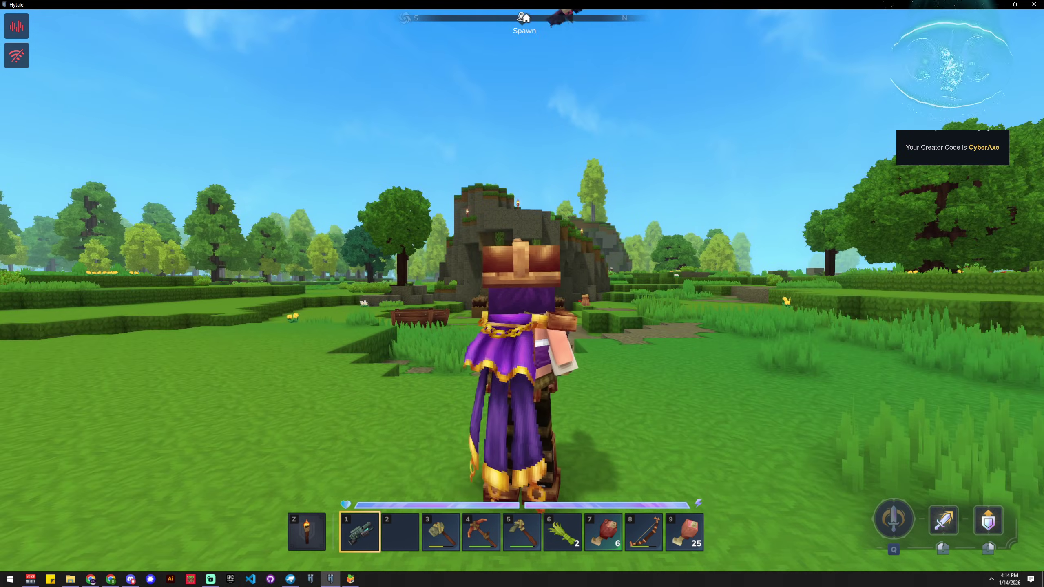
{"action": "key", "text": "v"}
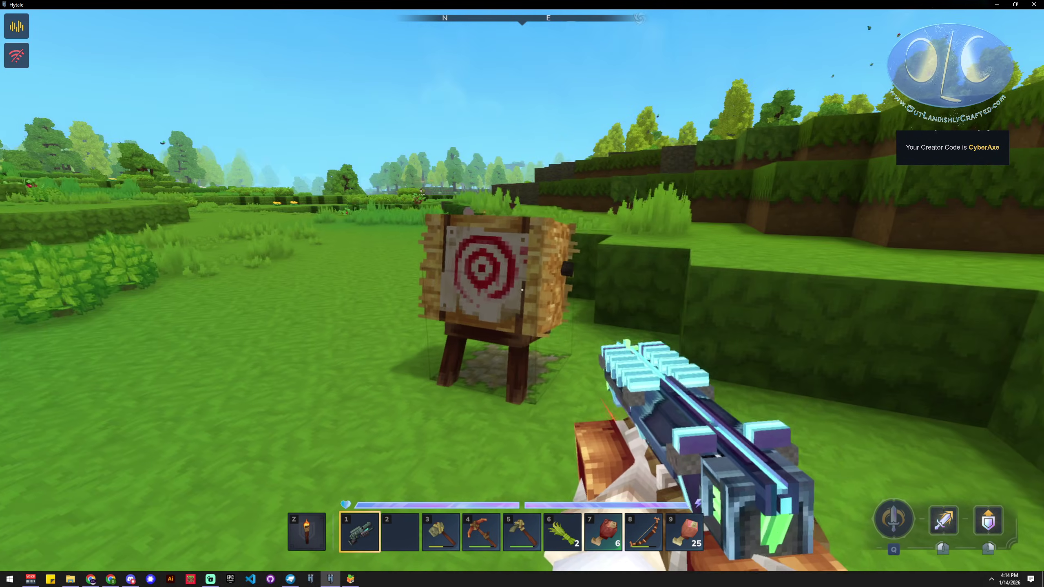
Test-fire the gun at the straw target while backing away from it.
{"action": "left_click", "coordinate": [522, 290]}
{"action": "key", "text": "s"}
{"action": "key", "text": "a"}
{"action": "left_click", "coordinate": [522, 290]}
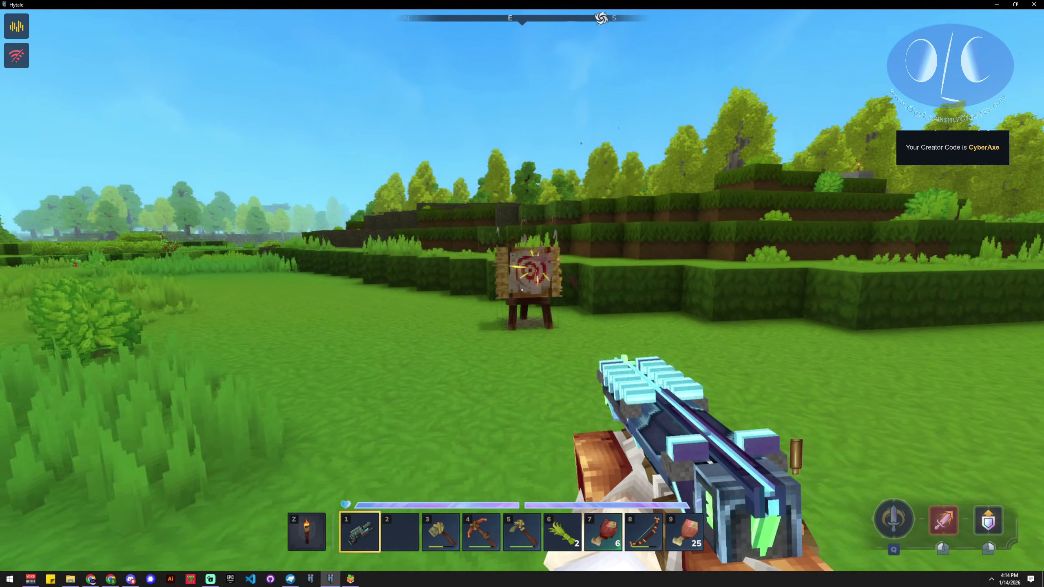
{"action": "left_click", "coordinate": [522, 289]}
{"action": "left_click", "coordinate": [522, 290]}
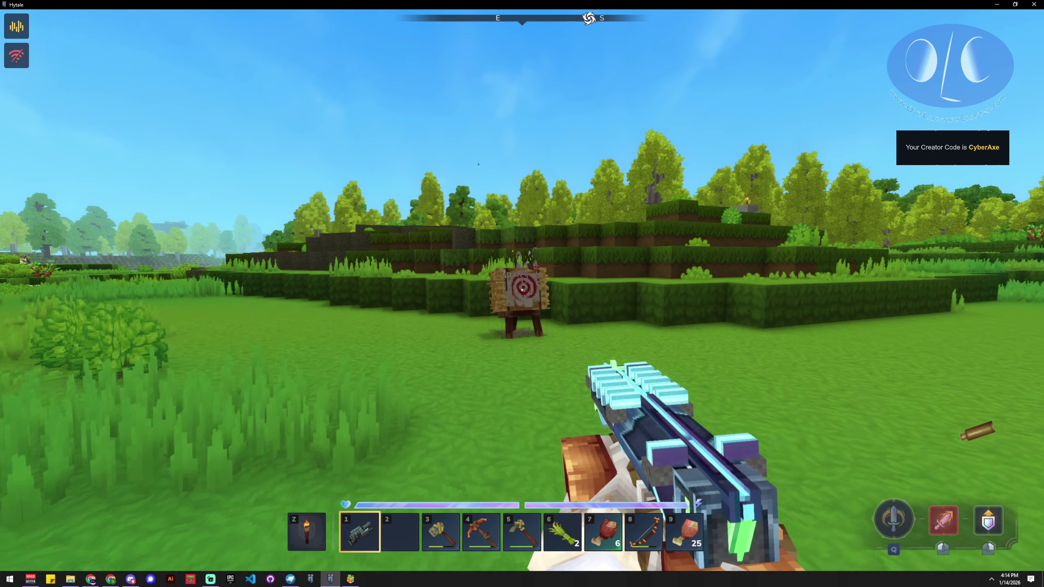
Fire the gun across the grass field while moving forward and back to test its shots and animation.
{"action": "key", "text": "w"}
{"action": "left_click", "coordinate": [522, 290]}
{"action": "left_click", "coordinate": [521, 289]}
{"action": "left_click", "coordinate": [522, 290]}
{"action": "key", "text": "s"}
{"action": "left_click", "coordinate": [522, 290]}
{"action": "left_click", "coordinate": [521, 290]}
{"action": "key", "text": "s"}
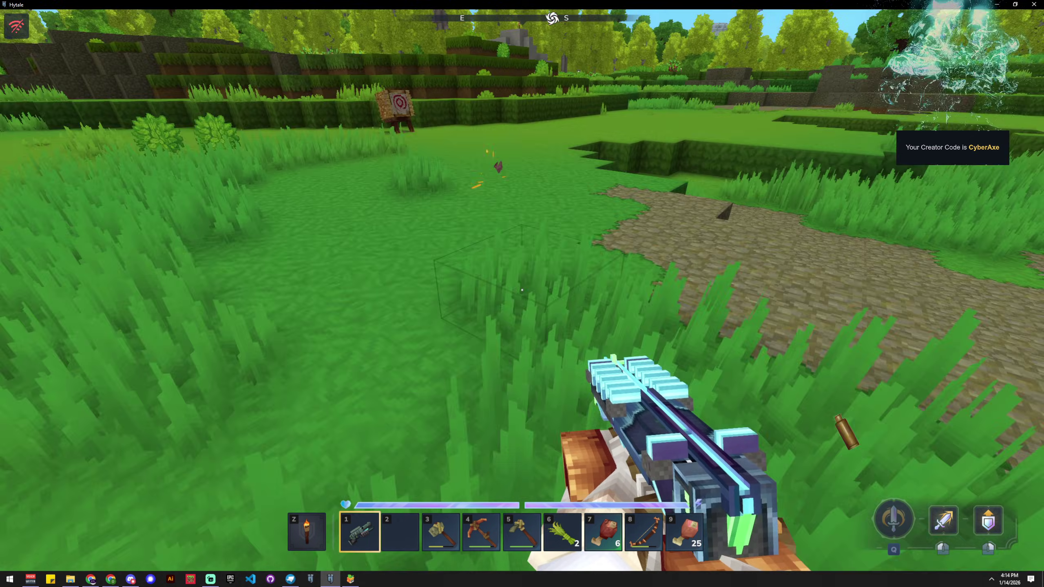
{"action": "left_click", "coordinate": [522, 290]}
{"action": "key", "text": "w"}
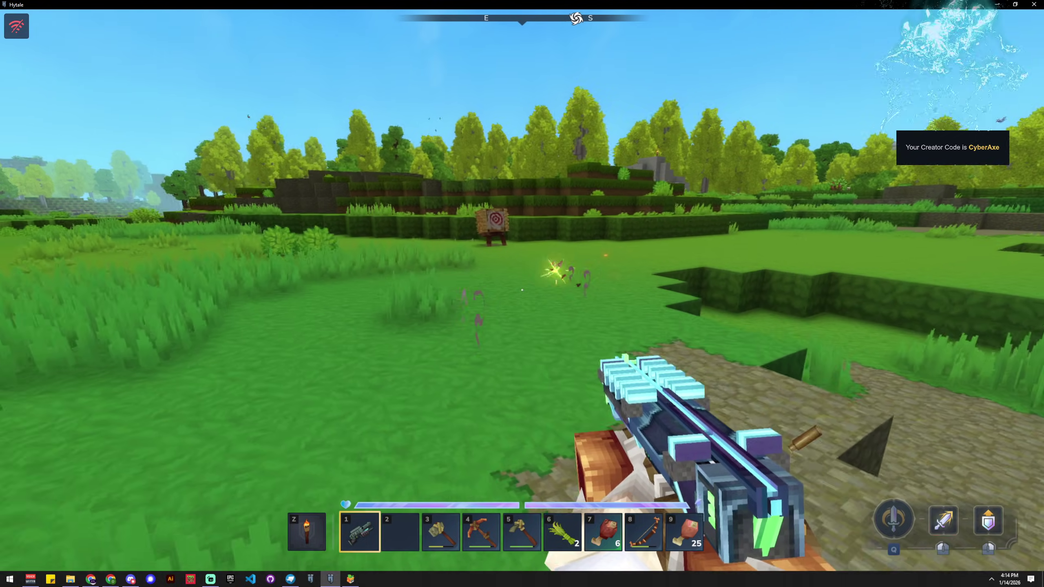
Fire a series of shots from farther away while strafing and aim back at the straw target.
{"action": "left_click", "coordinate": [522, 290]}
{"action": "left_click", "coordinate": [522, 290]}
{"action": "key", "text": "d"}
{"action": "left_click", "coordinate": [522, 290]}
{"action": "left_click", "coordinate": [522, 290]}
{"action": "left_click", "coordinate": [522, 289]}
{"action": "left_click", "coordinate": [522, 290]}
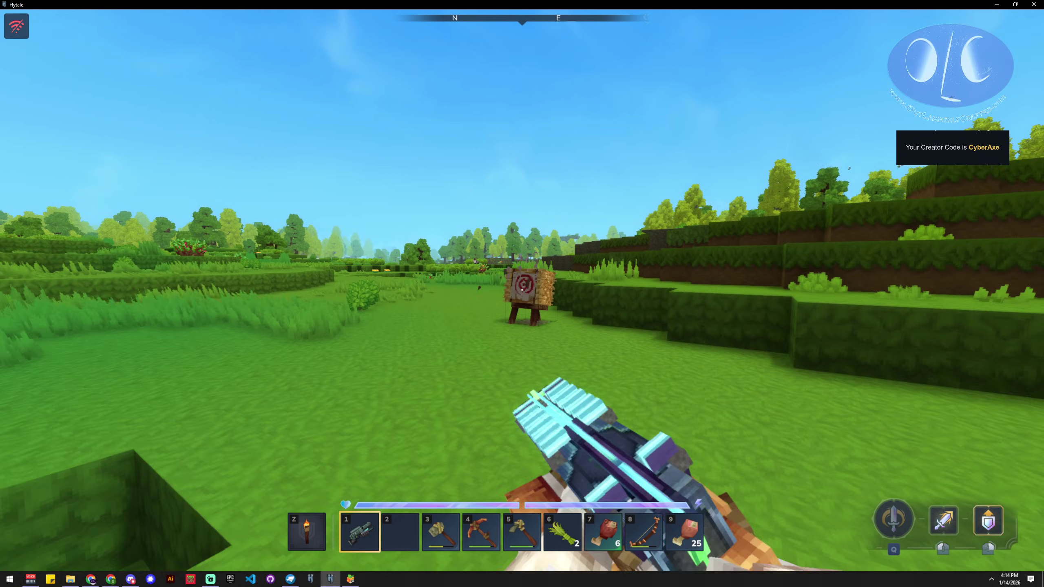
{"action": "left_click", "coordinate": [522, 290]}
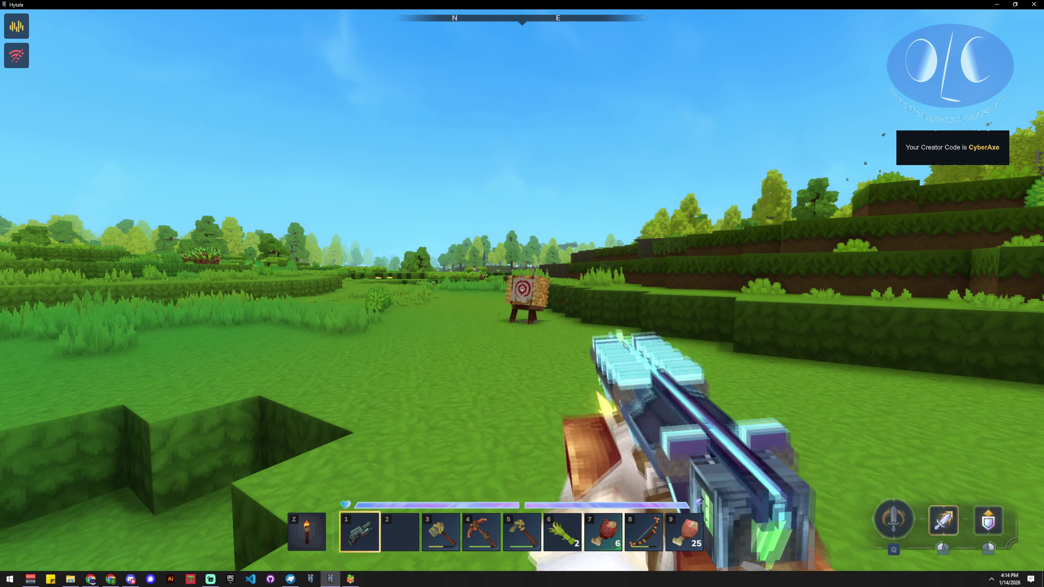
Approach the straw target and test the gun's shots on it from close range while stepping back.
{"action": "key", "text": "w"}
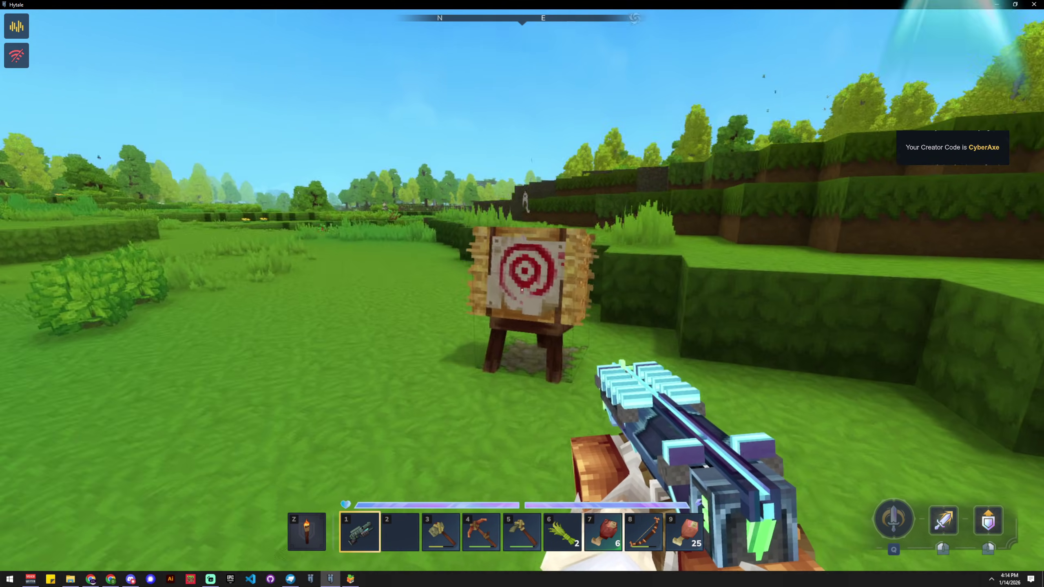
{"action": "key", "text": "s"}
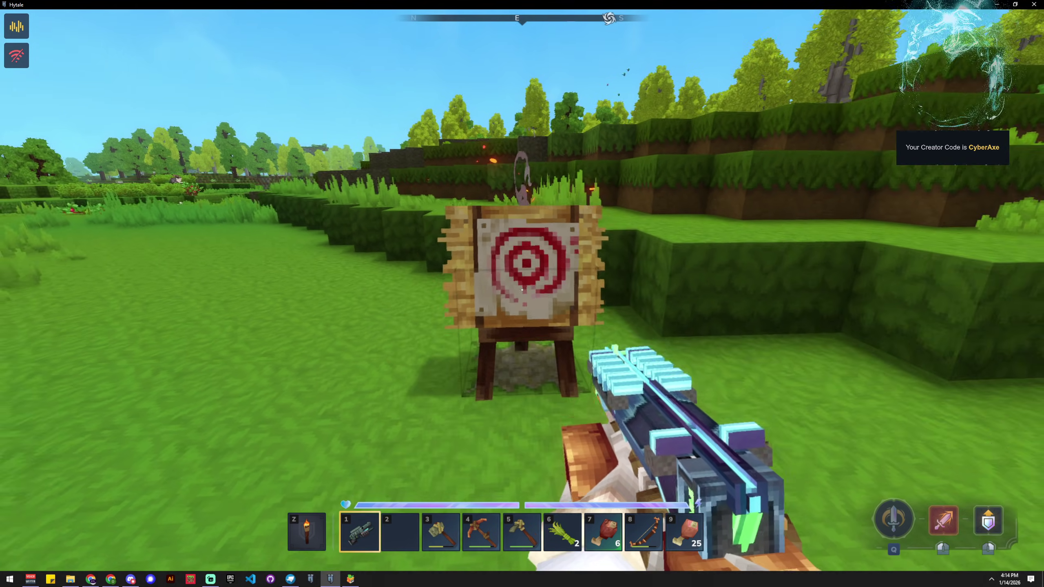
{"action": "key", "text": "s"}
{"action": "left_click", "coordinate": [522, 290]}
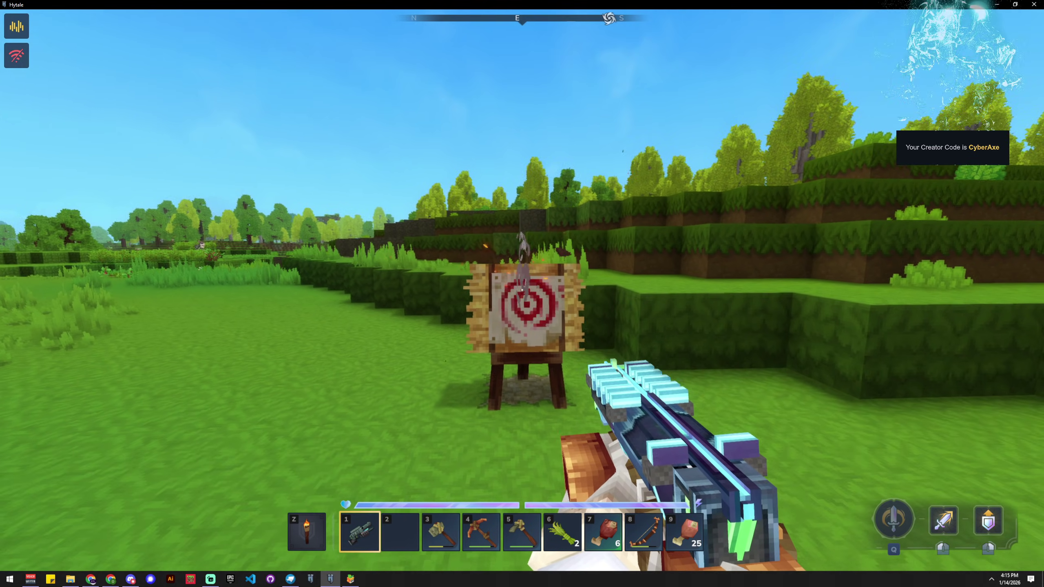
{"action": "left_click", "coordinate": [522, 290]}
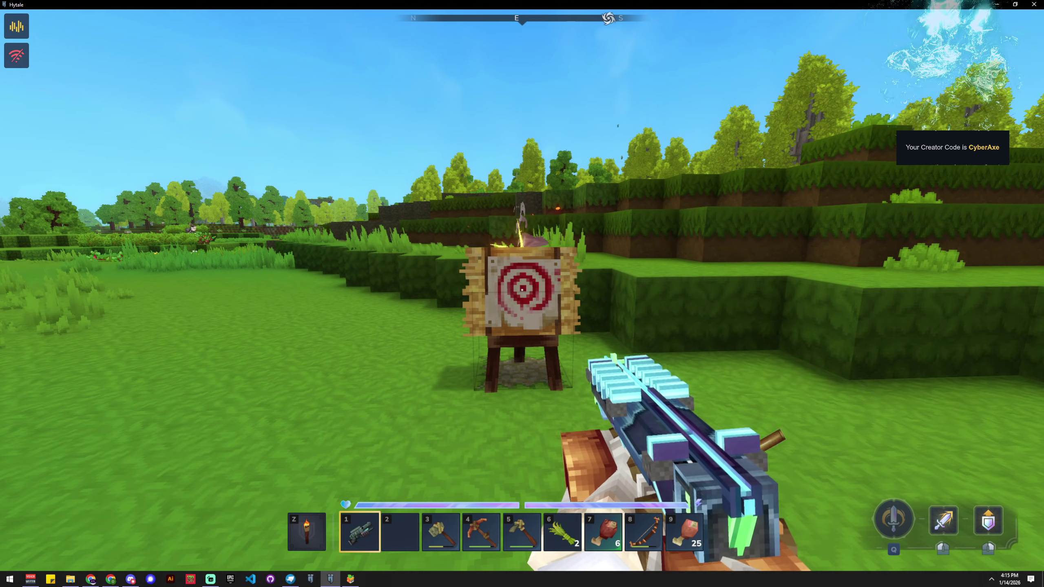
{"action": "left_click", "coordinate": [522, 289]}
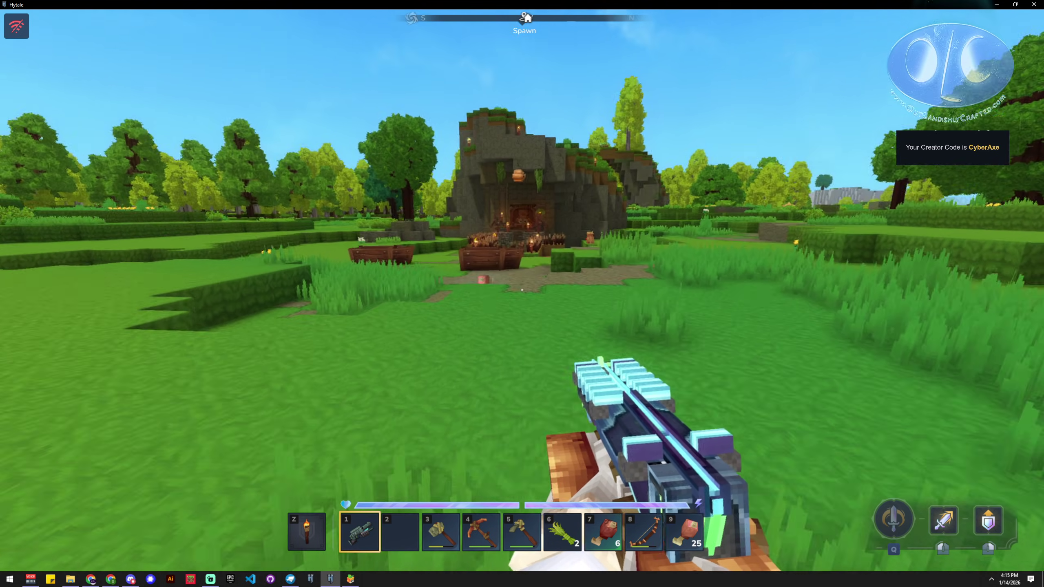
Fire the gun and switch between third-person and first-person views to examine how the character holds it.
{"action": "left_click", "coordinate": [522, 289]}
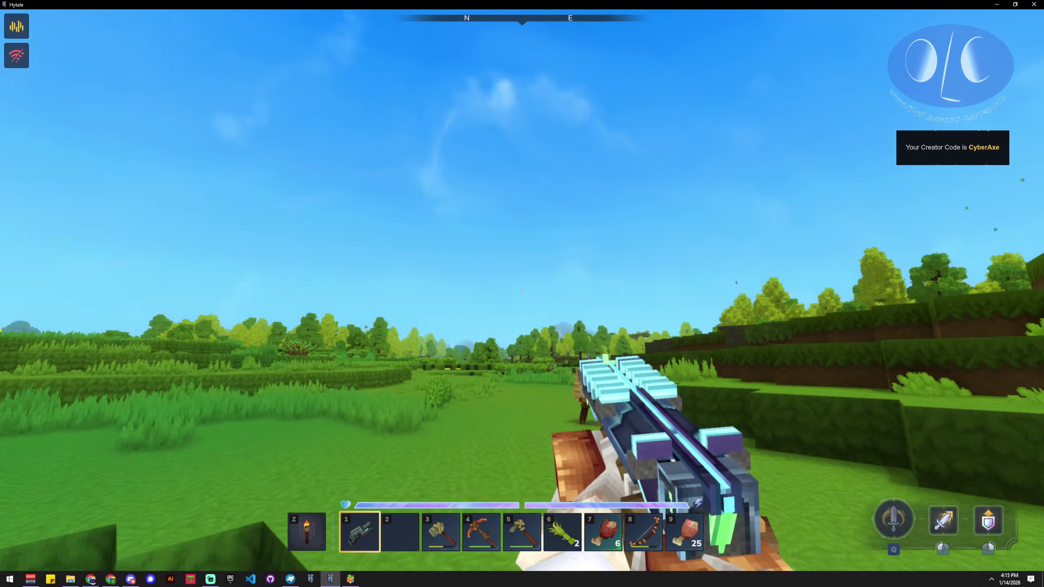
{"action": "key", "text": "v"}
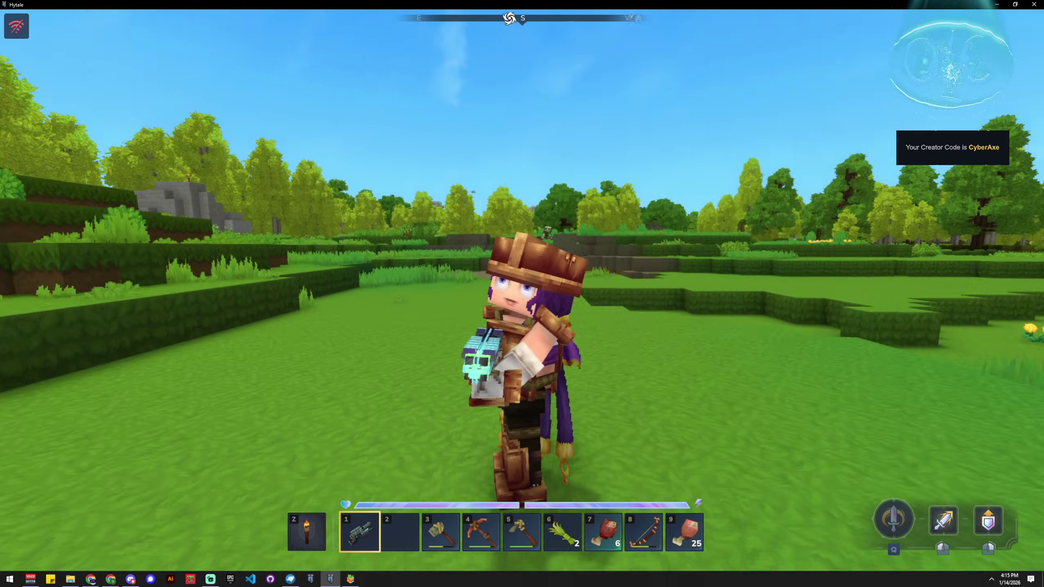
{"action": "key", "text": "v"}
{"action": "left_click", "coordinate": [522, 289]}
{"action": "left_click", "coordinate": [522, 290]}
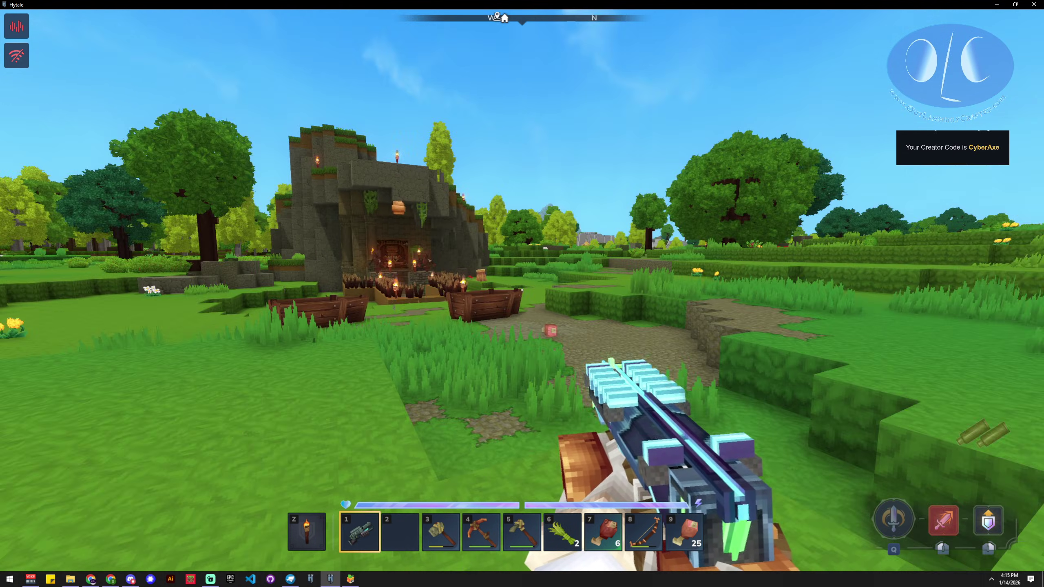
{"action": "left_click", "coordinate": [522, 289]}
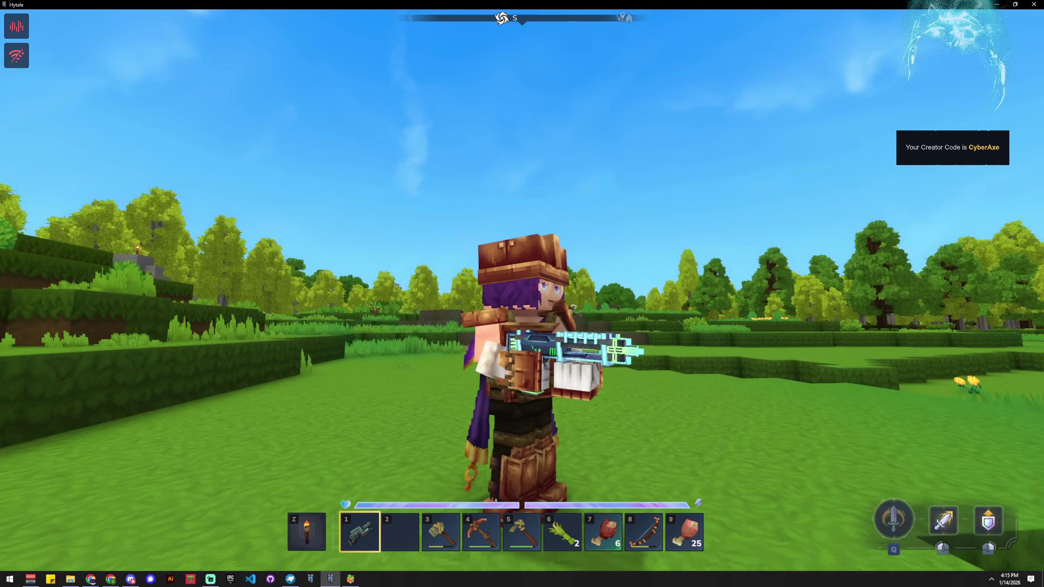
{"action": "key", "text": "v"}
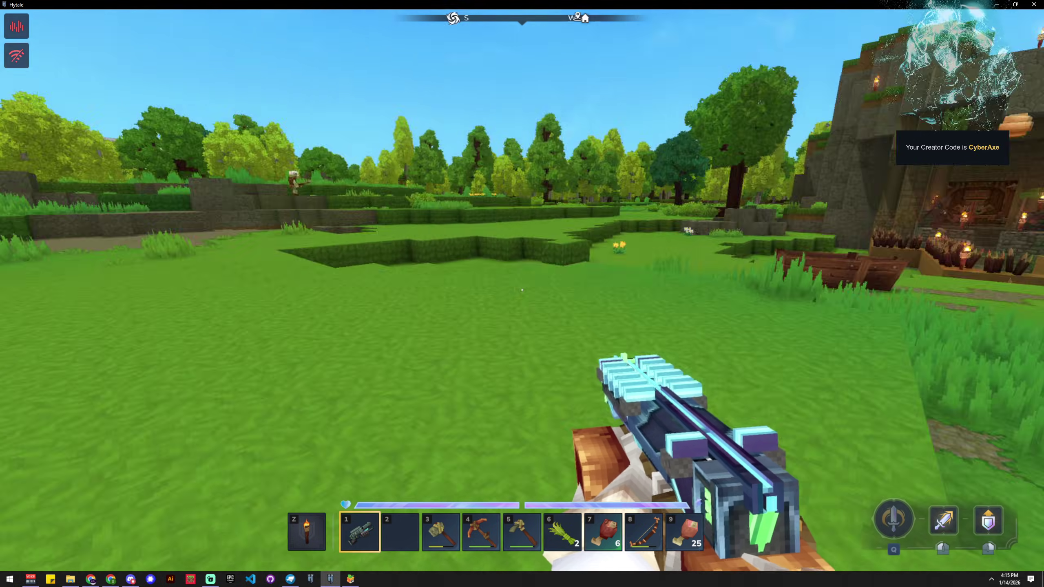
Walk around the field between the spawn cave and the target in first person, firing further test shots.
{"action": "left_click", "coordinate": [522, 290]}
{"action": "left_click", "coordinate": [522, 289]}
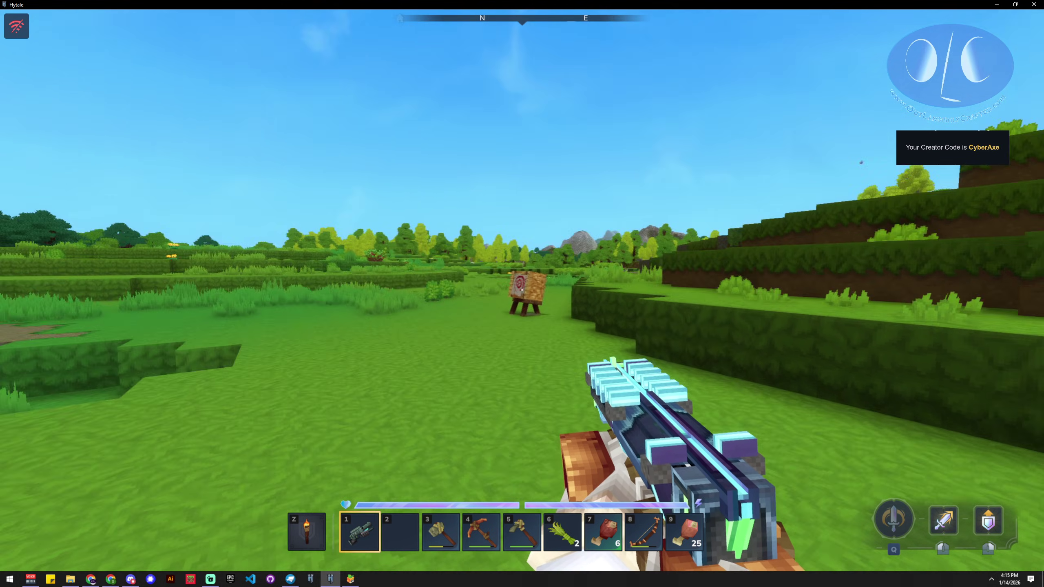
{"action": "key", "text": "w"}
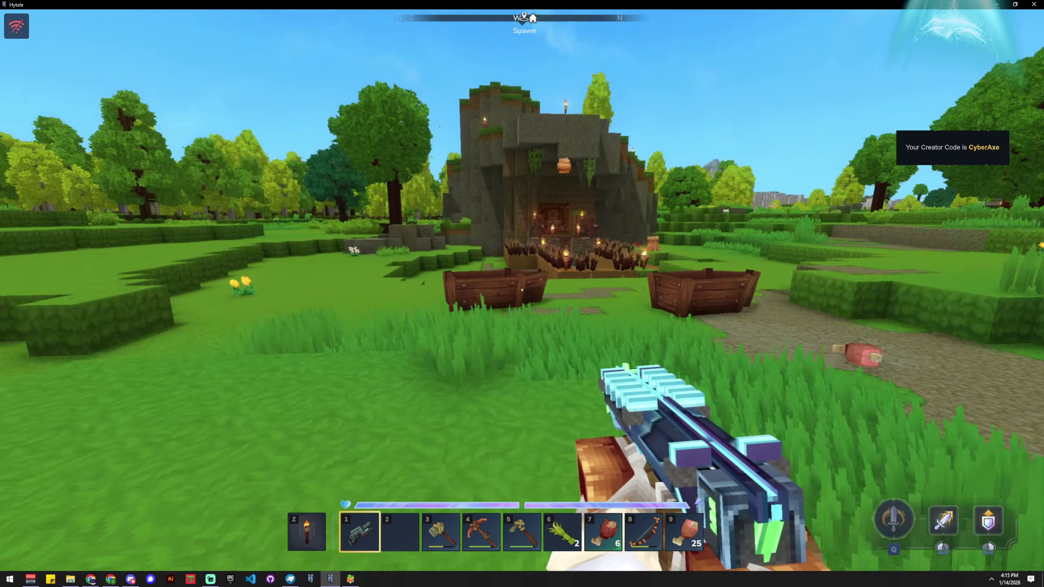
{"action": "key", "text": "w"}
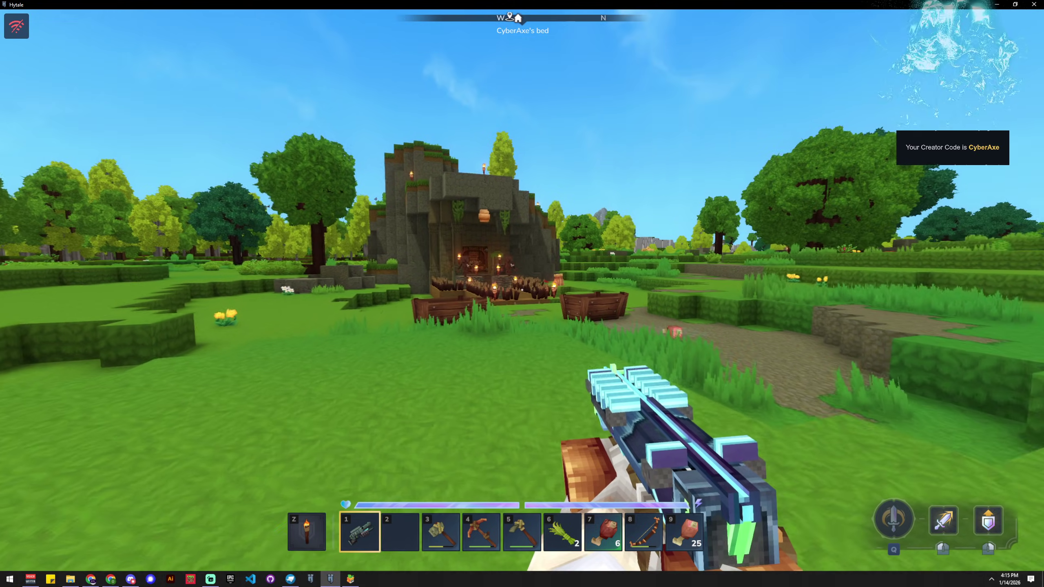
{"action": "key", "text": "w"}
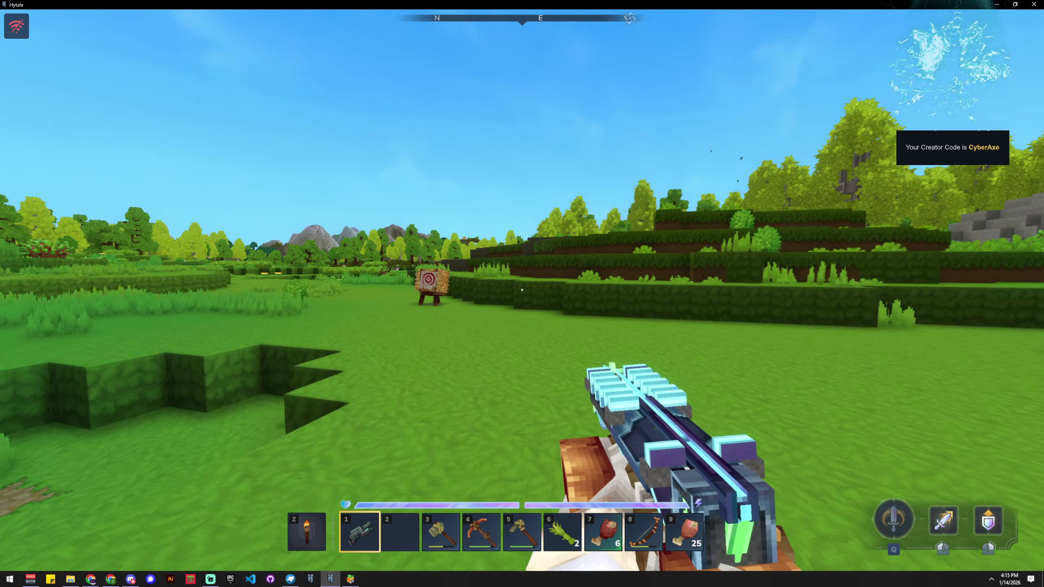
{"action": "key", "text": "w"}
{"action": "left_click", "coordinate": [522, 290]}
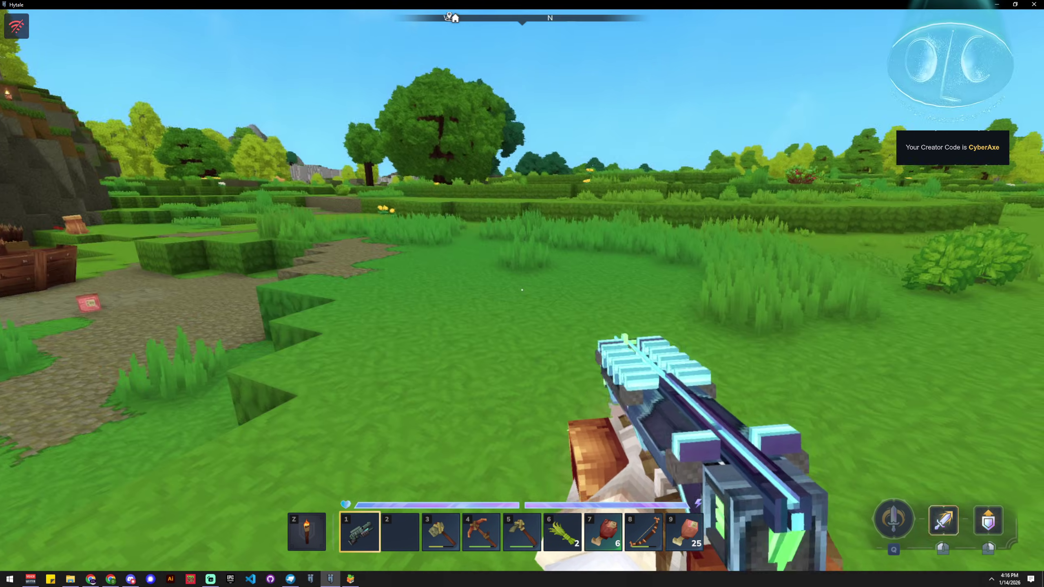
{"action": "left_click", "coordinate": [522, 290]}
{"action": "left_click", "coordinate": [522, 289]}
{"action": "left_click", "coordinate": [521, 290]}
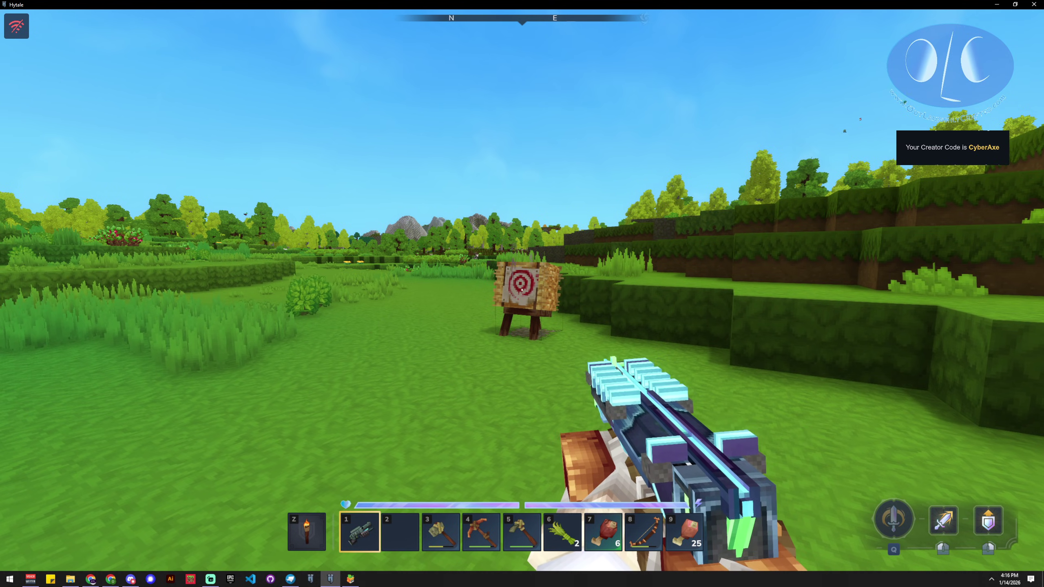